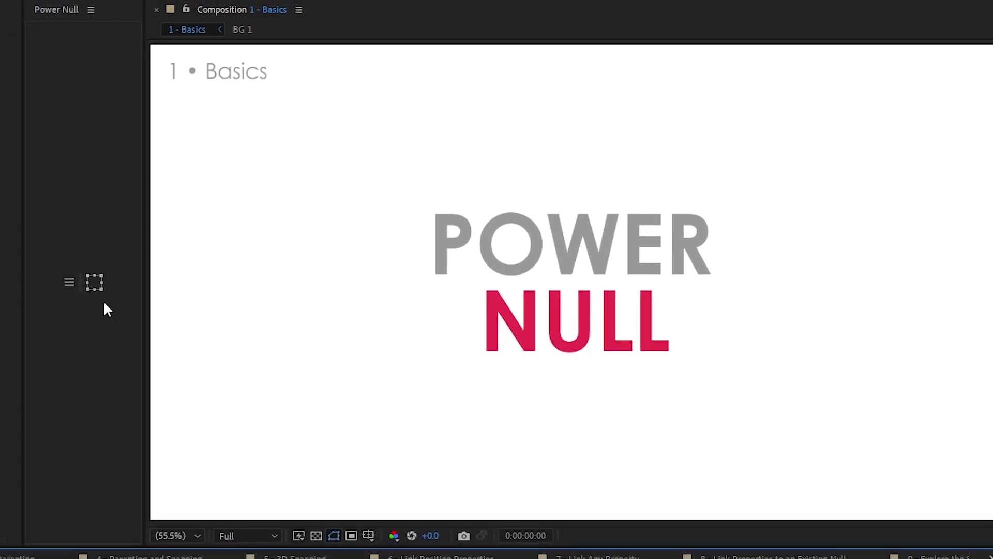
Step: Activate Power Null and place nulls in a ring around the POWER NULL text in the Basics composition
click(95, 282)
click(254, 301)
click(345, 152)
click(587, 147)
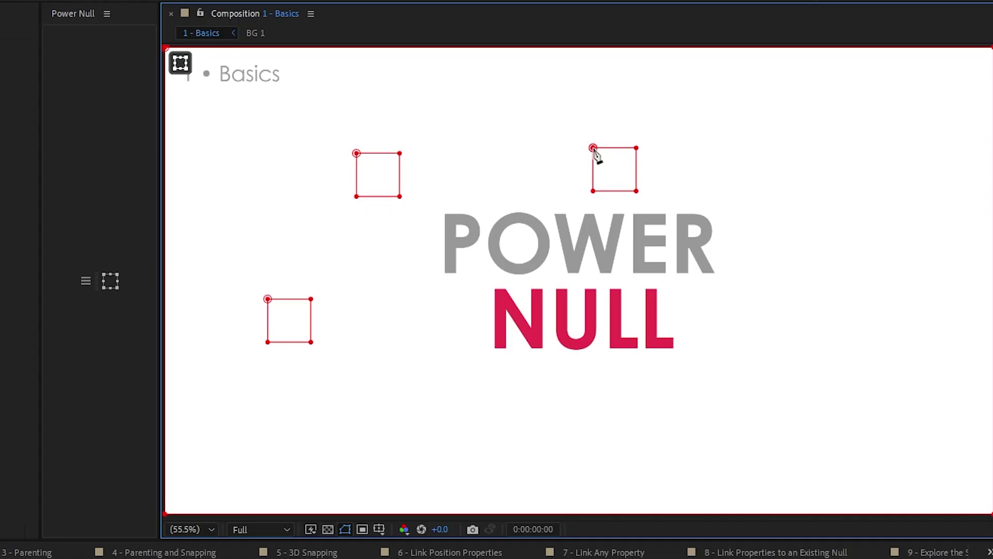
click(781, 172)
click(830, 306)
click(710, 396)
click(446, 431)
click(298, 369)
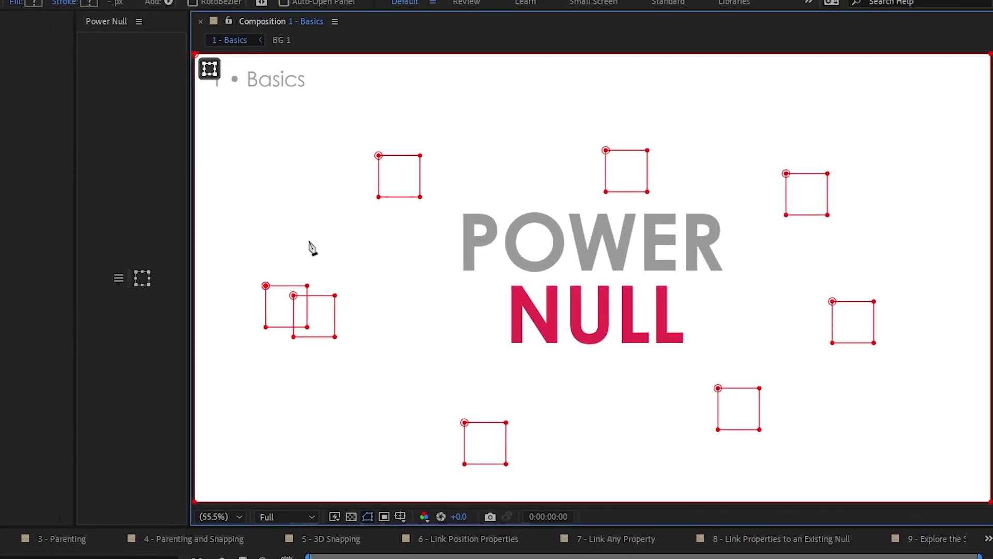
click(425, 305)
drag(437, 322, 731, 211)
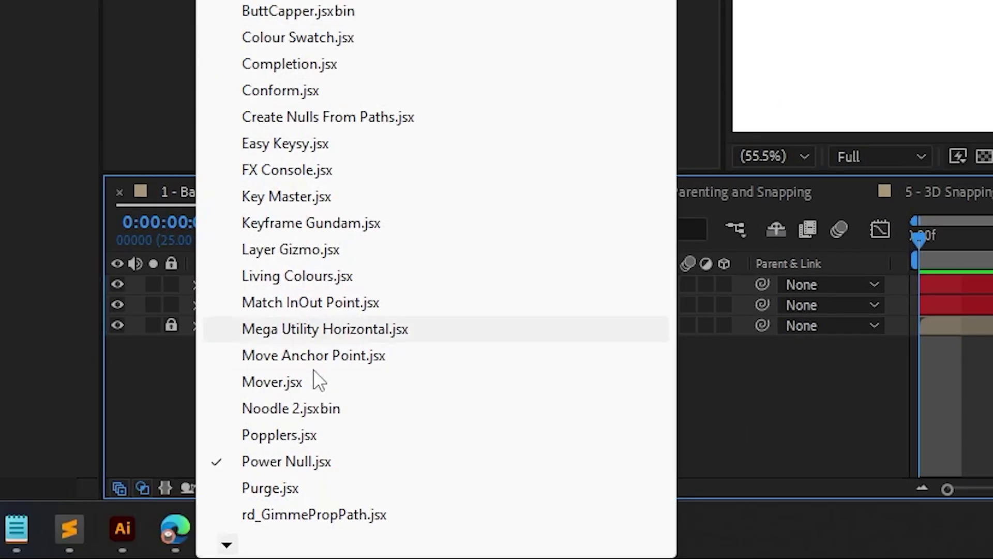
Step: Open the Power Null.jsx script panel and bring up the file commands
click(288, 461)
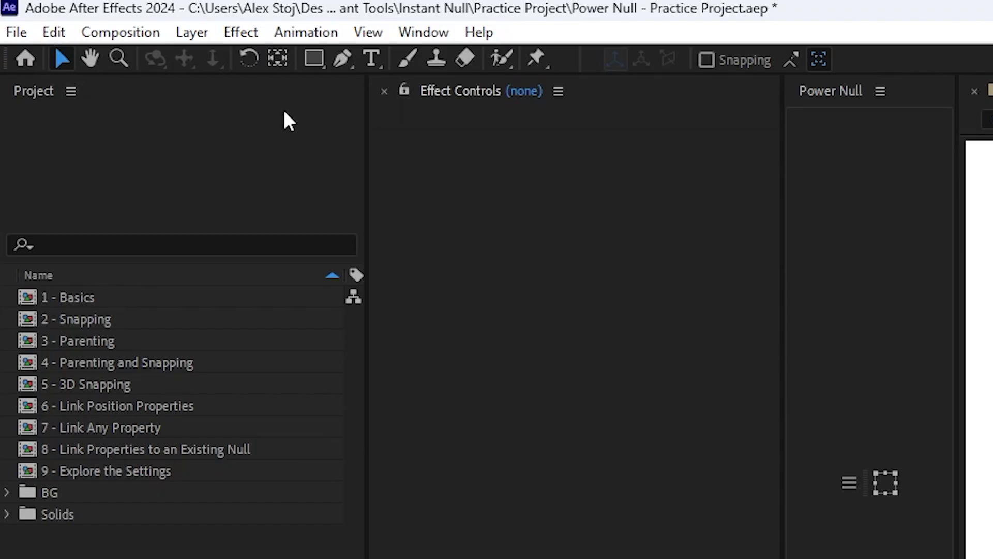
click(20, 31)
mouse_move(262, 168)
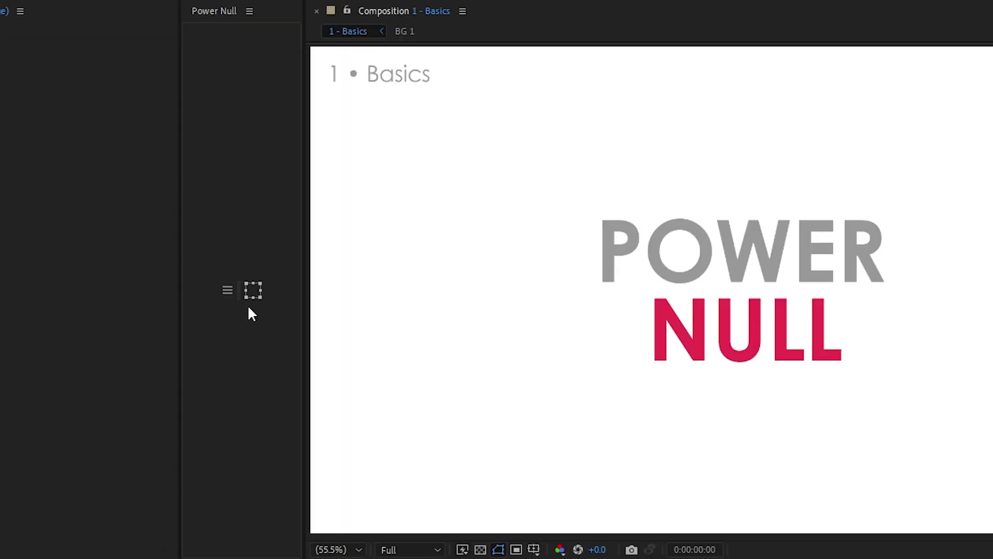
Step: Activate Power Null and scatter twelve nulls over and around the POWER NULL text in the Basics composition
click(253, 291)
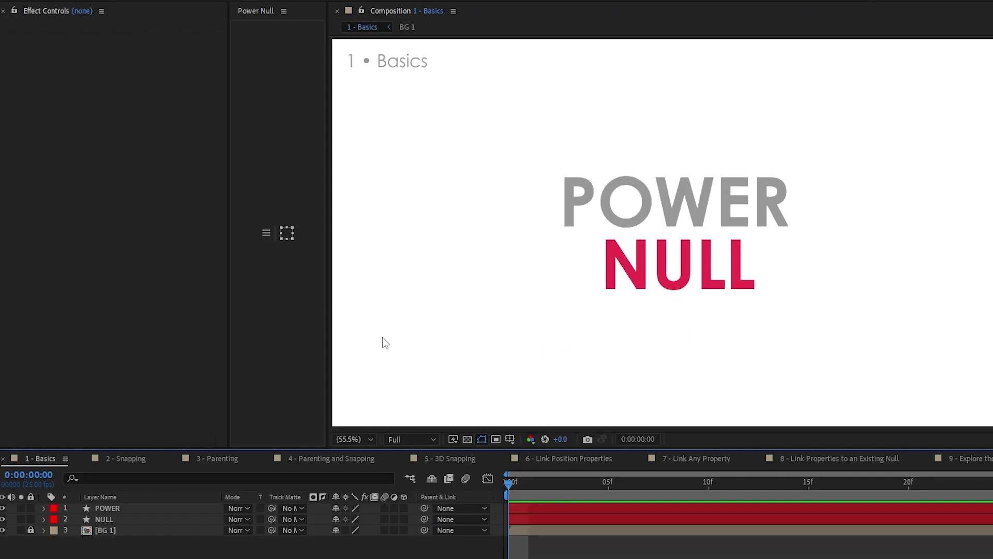
click(286, 233)
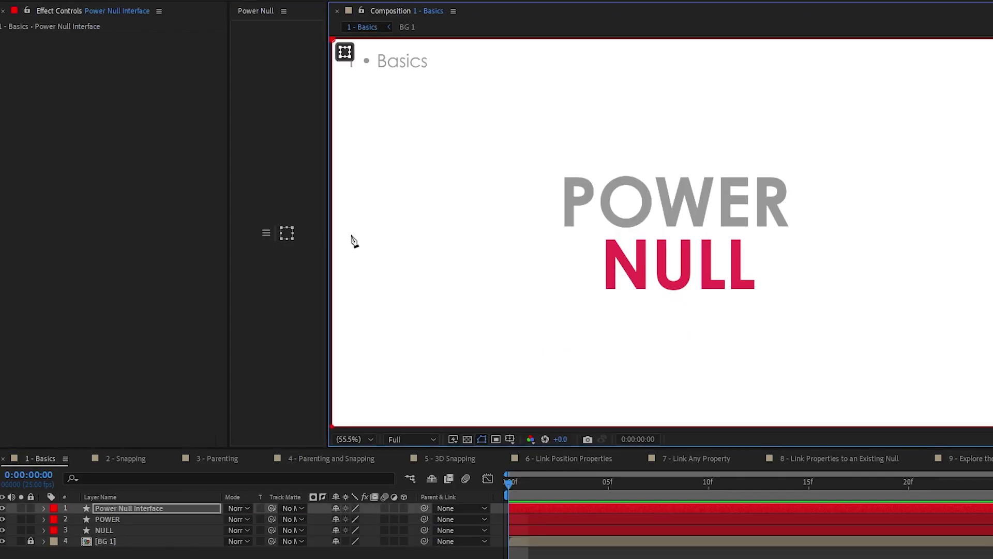
click(446, 223)
click(630, 150)
click(821, 149)
click(886, 245)
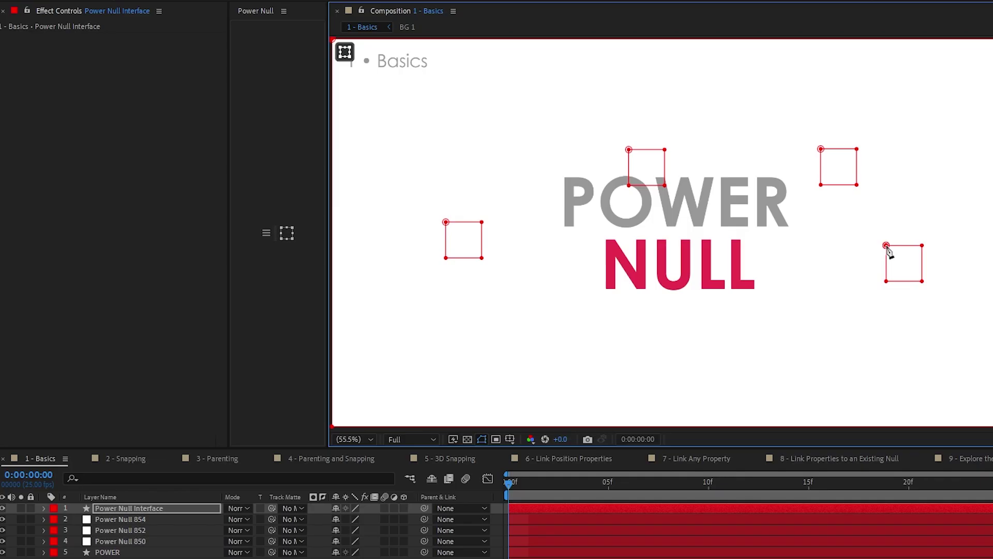
click(801, 309)
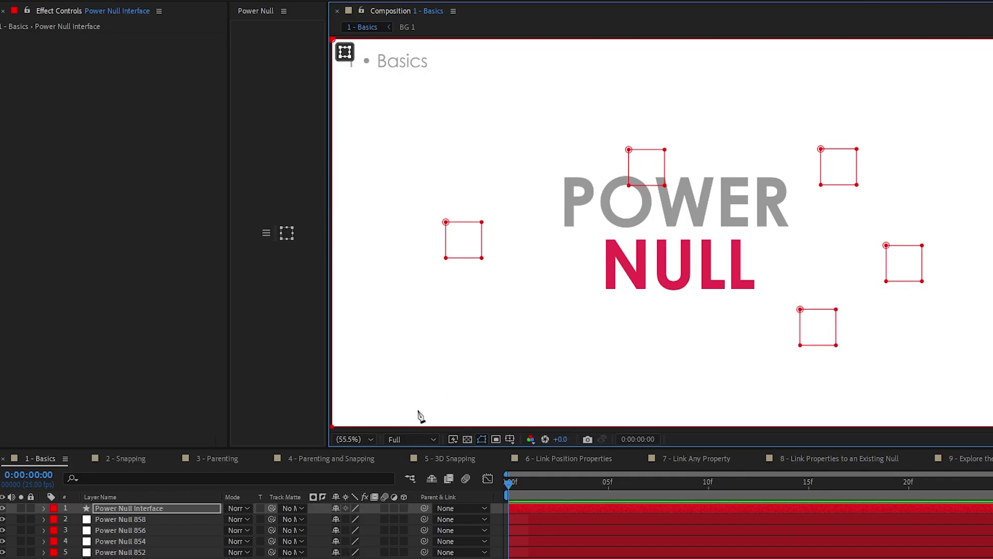
click(512, 360)
click(554, 286)
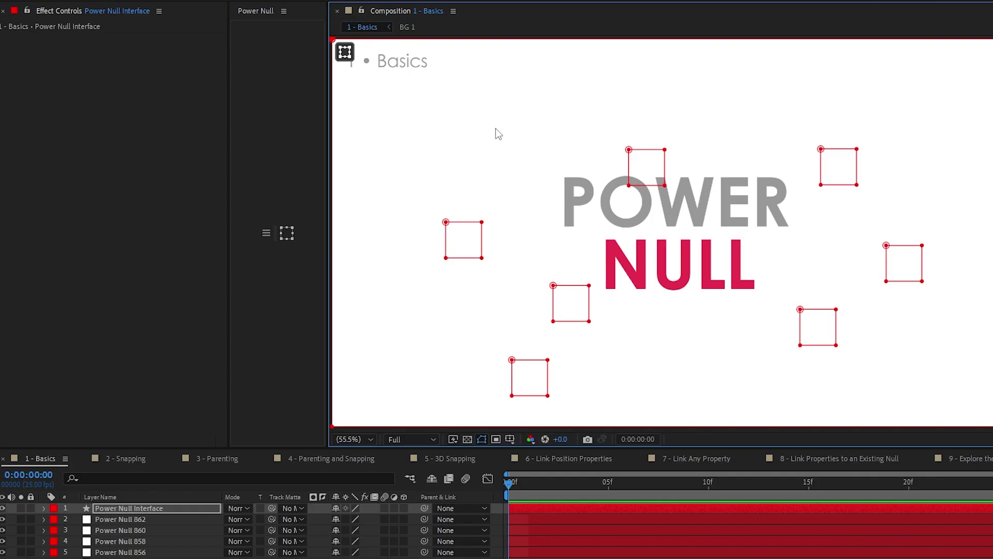
click(785, 177)
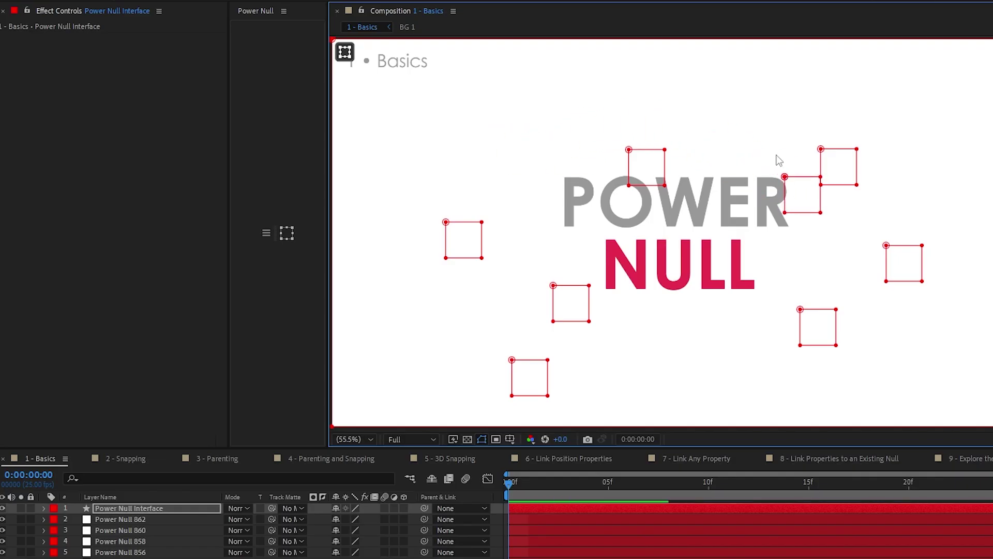
click(559, 131)
click(439, 240)
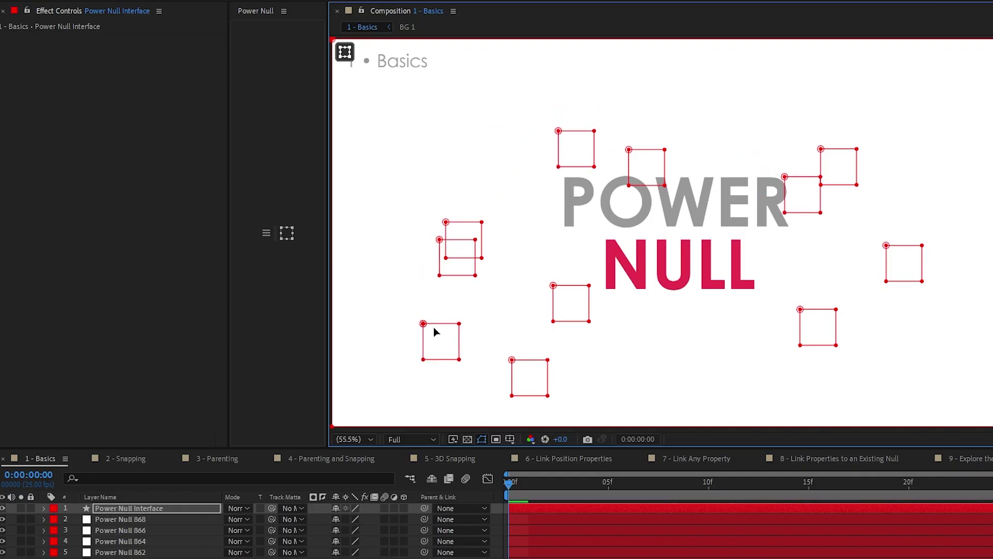
click(442, 327)
click(514, 307)
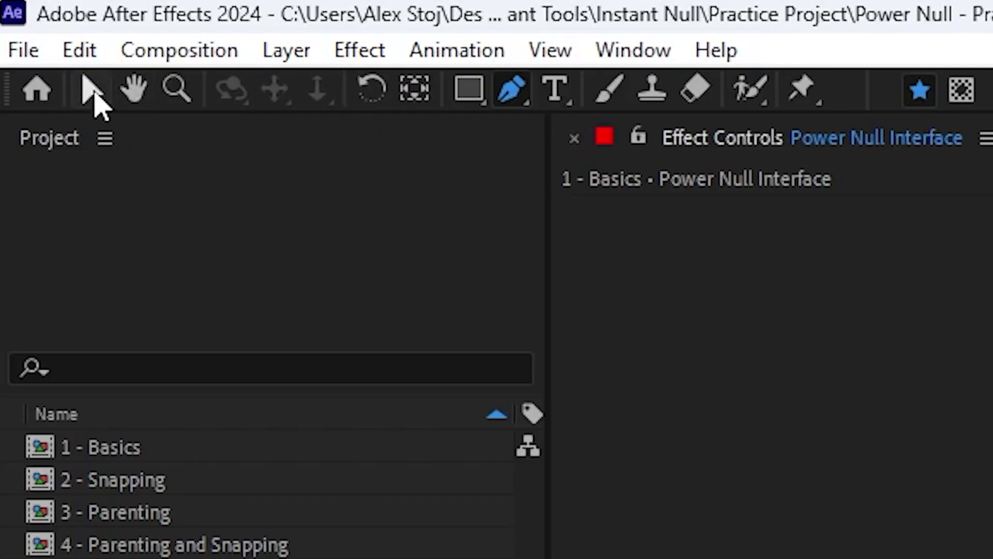
Step: Exit null placement by switching to the Selection tool, restart it and delete the Power Null Interface layer, and toggle Power Null on and off
click(93, 89)
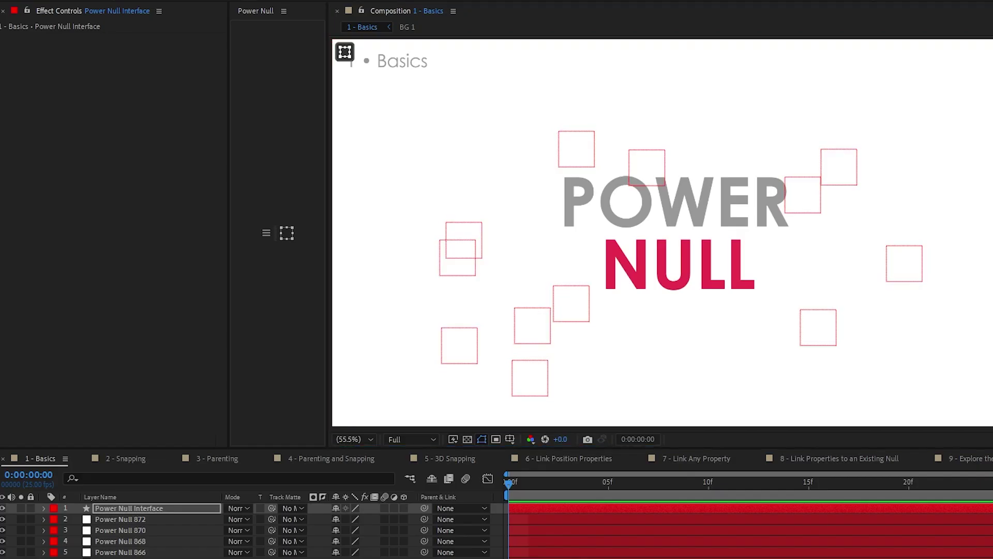
click(286, 232)
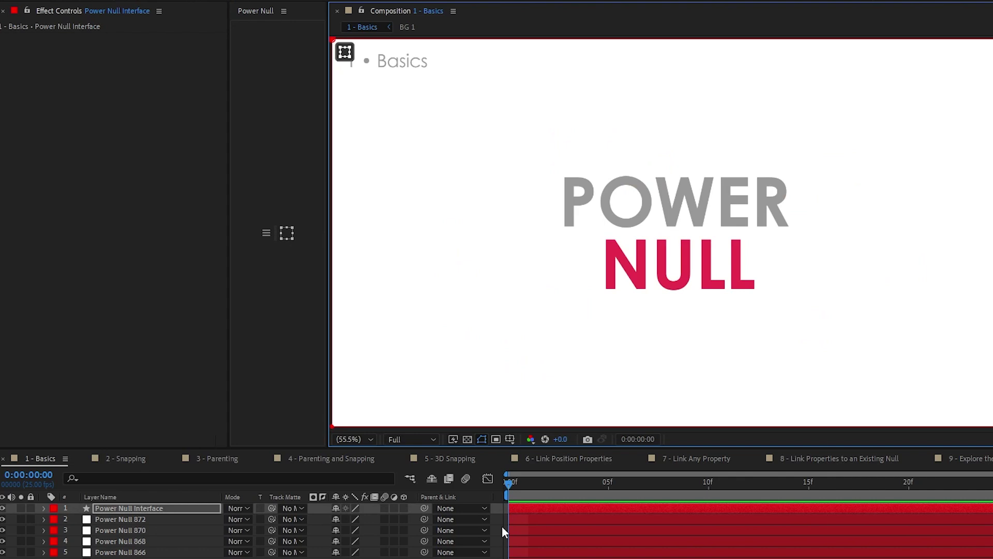
key(Delete)
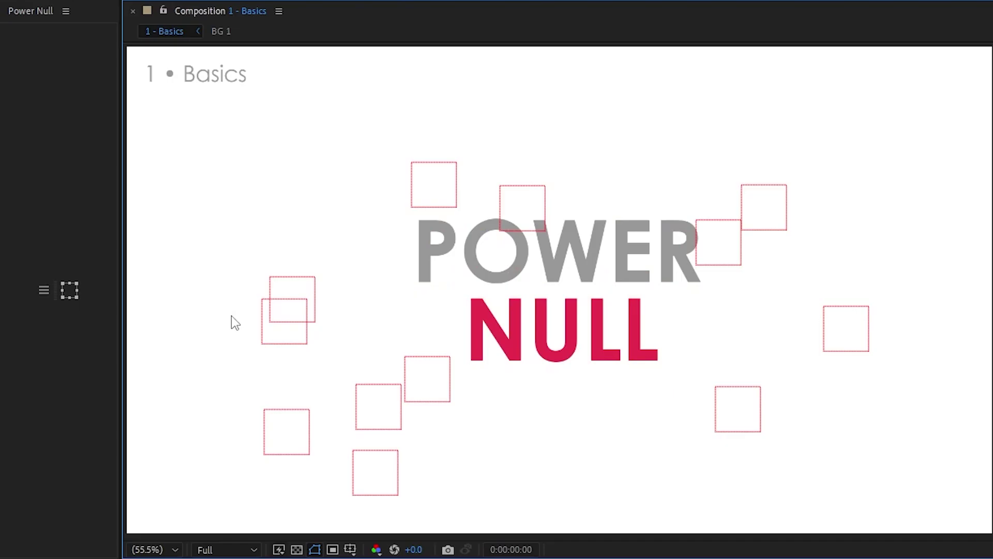
click(73, 289)
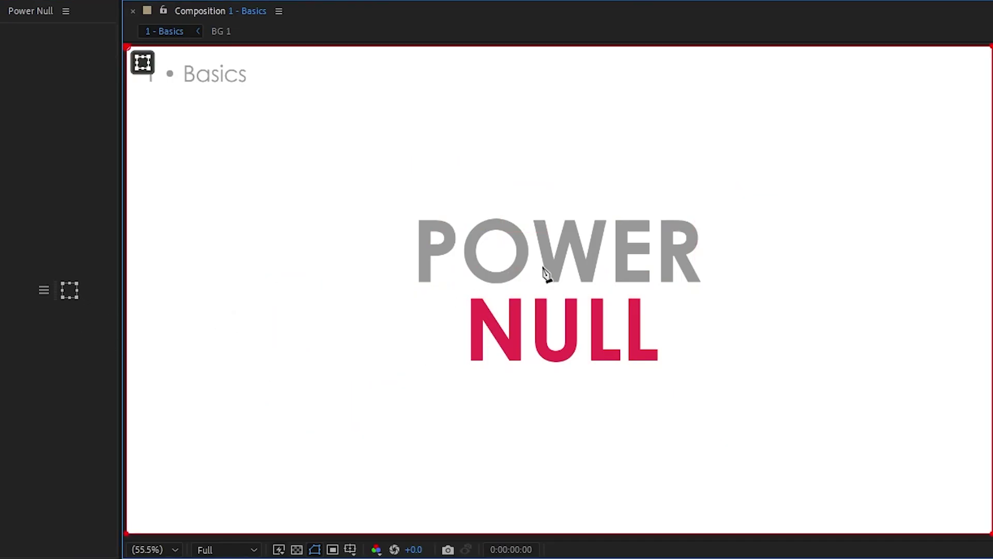
click(71, 289)
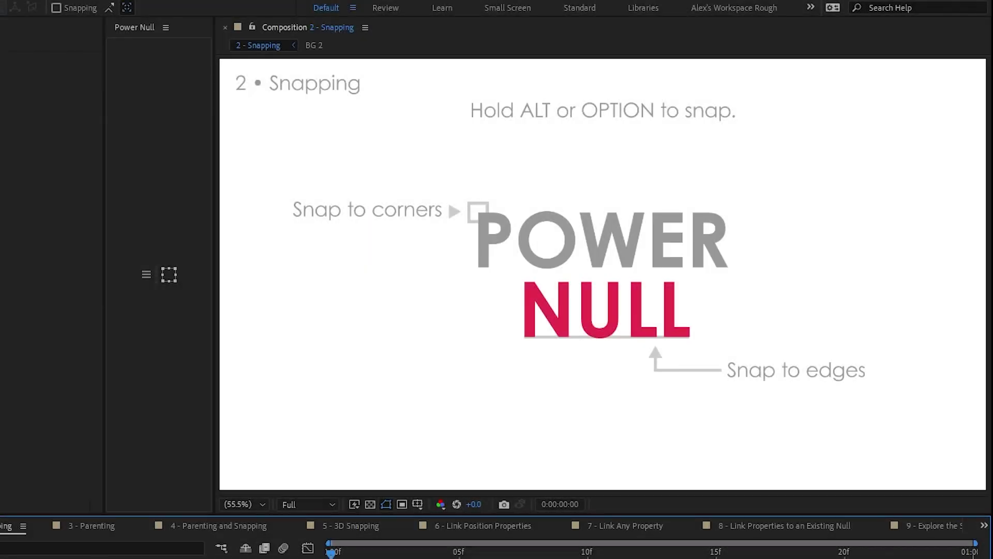
Step: Activate Power Null in the 2 - Snapping composition and snap a null to the upper-left corner of POWER
click(171, 282)
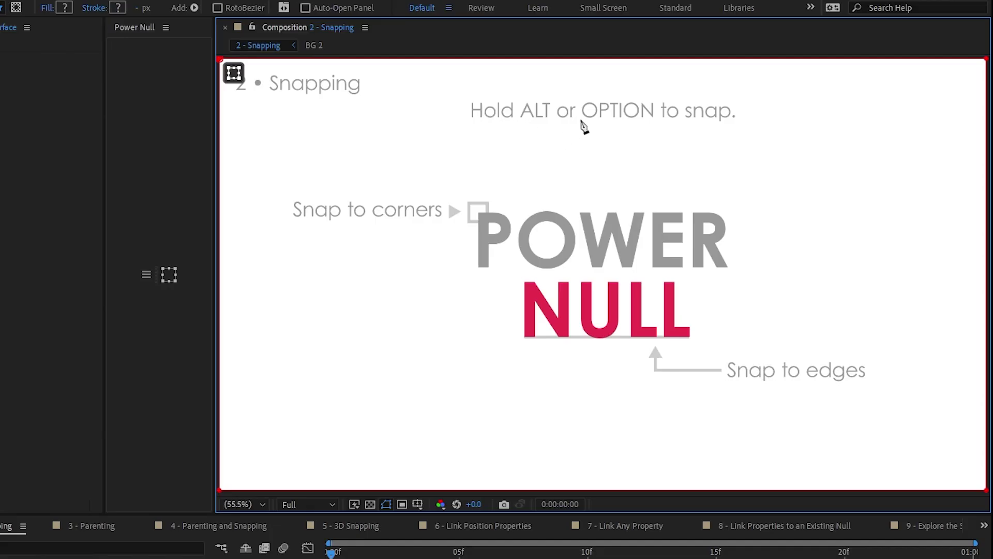
drag(750, 151, 466, 209)
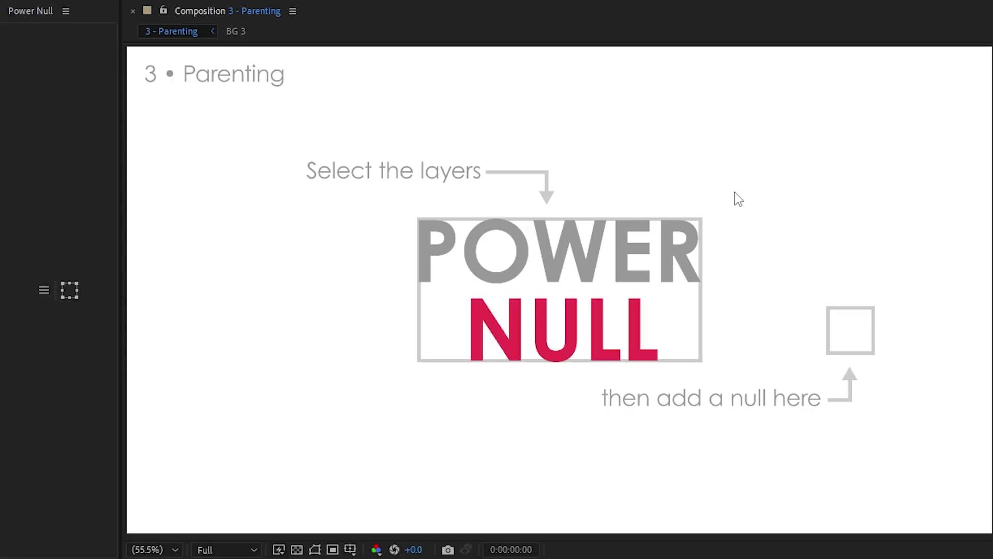
Step: Select the POWER and NULL layers and add parent nulls at the marked box and the NULL text's upper edge, moving the first to test it
drag(769, 164, 528, 356)
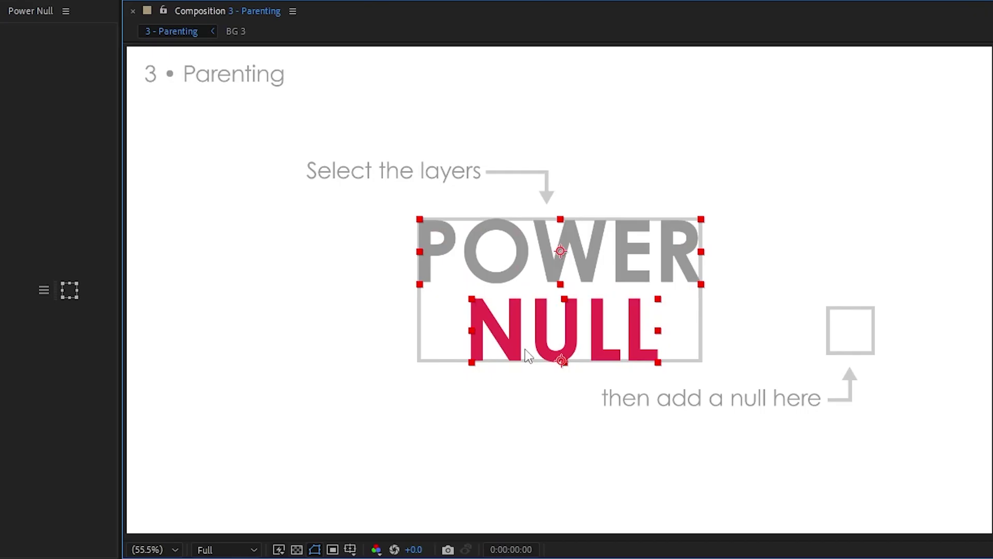
click(73, 289)
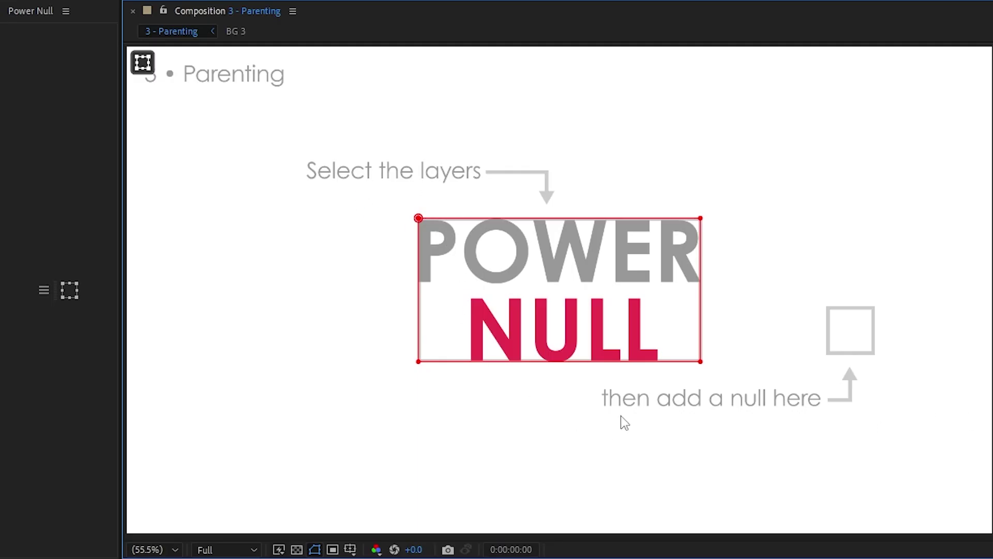
drag(621, 415, 852, 330)
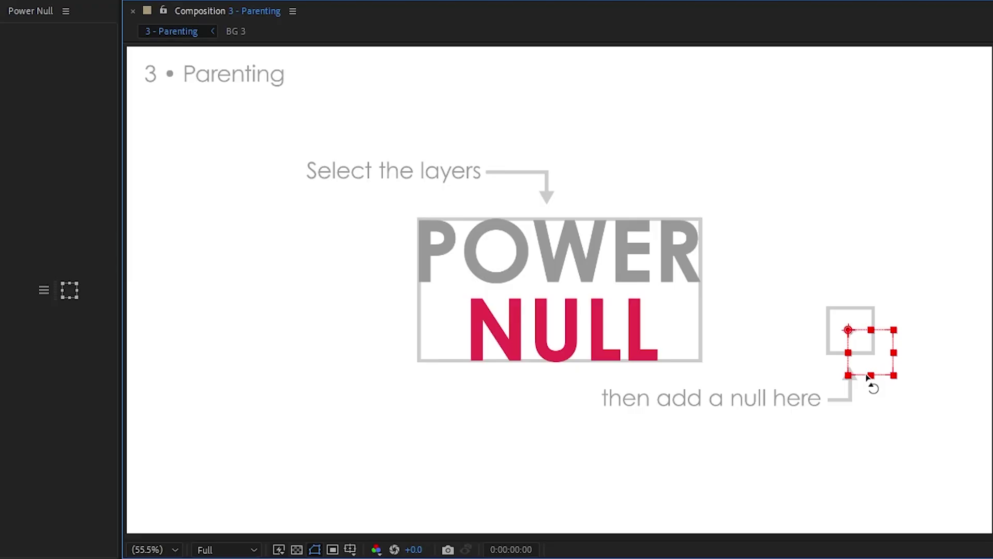
drag(873, 366, 900, 337)
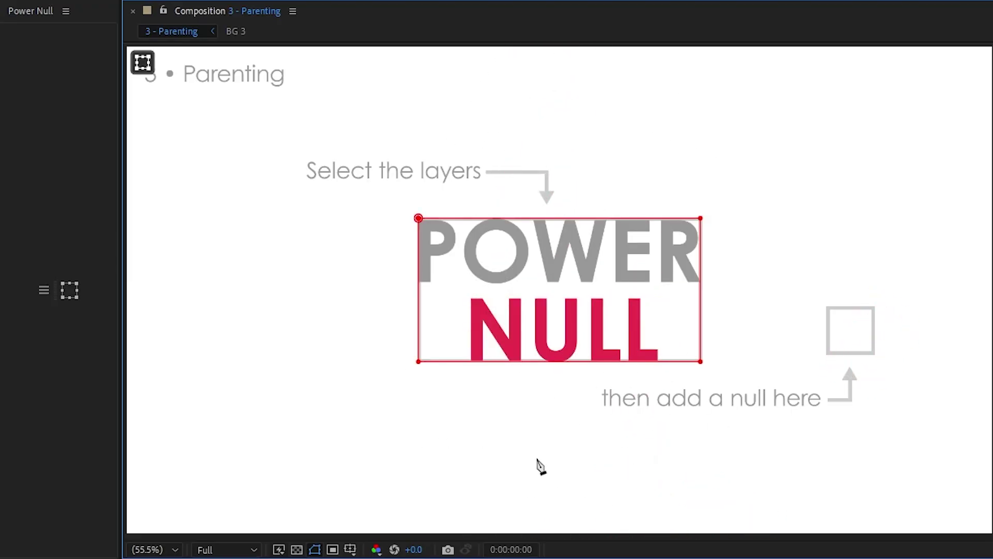
drag(537, 459, 566, 299)
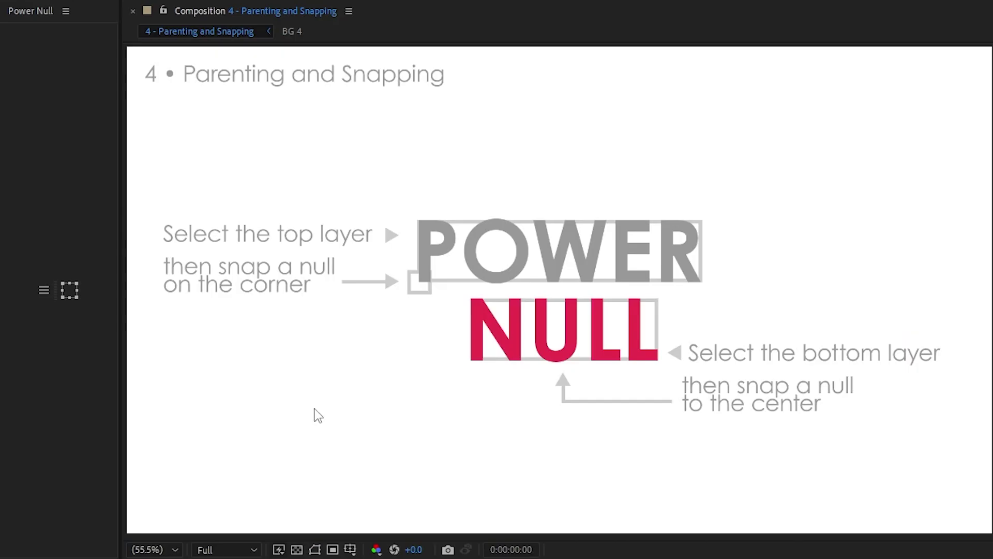
Step: Select the POWER layer, snap a parent null to its lower-left corner, and move the null upward with the text
click(611, 459)
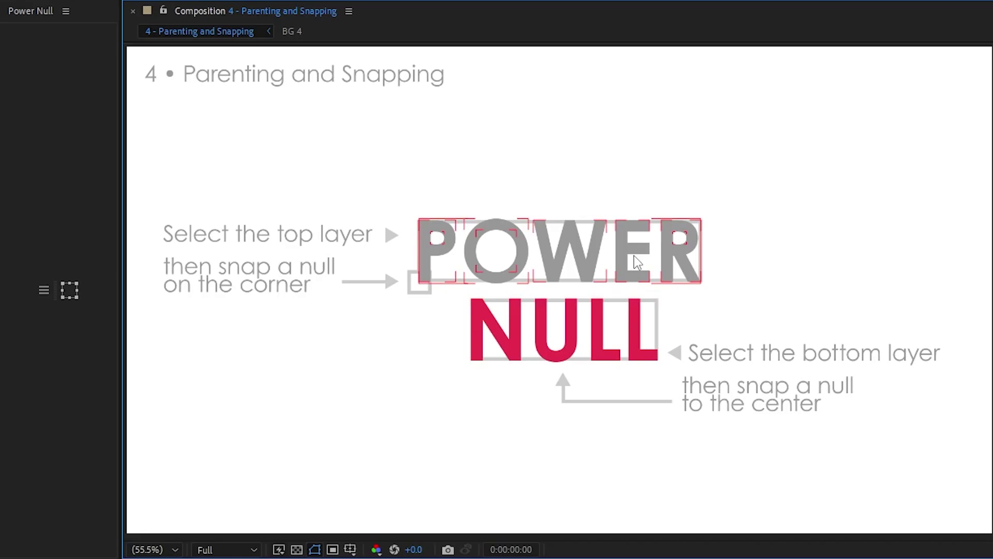
click(494, 252)
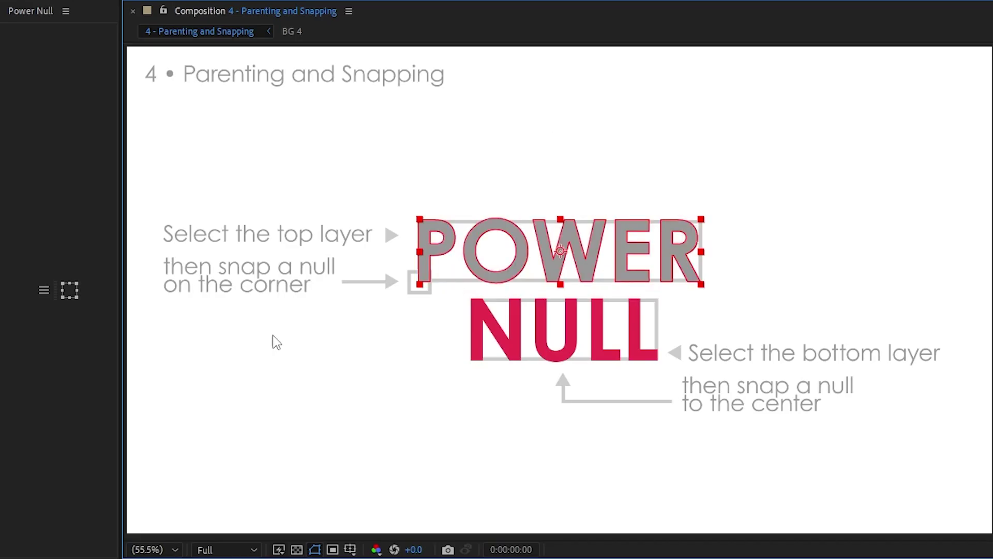
click(69, 290)
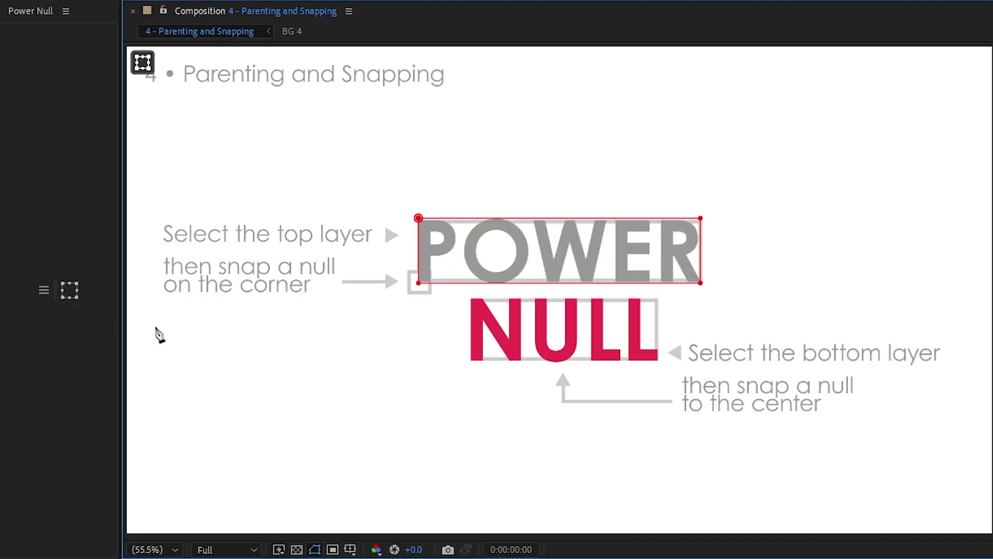
click(422, 281)
drag(446, 322, 433, 246)
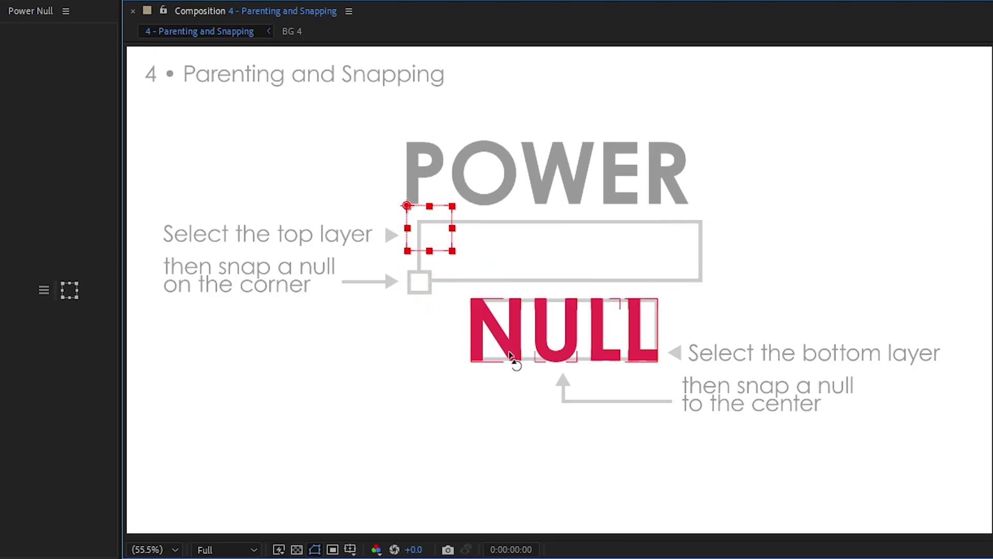
Step: Select the NULL layer, snap a parent null to its center, and move the null sideways with the text
click(528, 349)
key(ctrl+alt+shift+y)
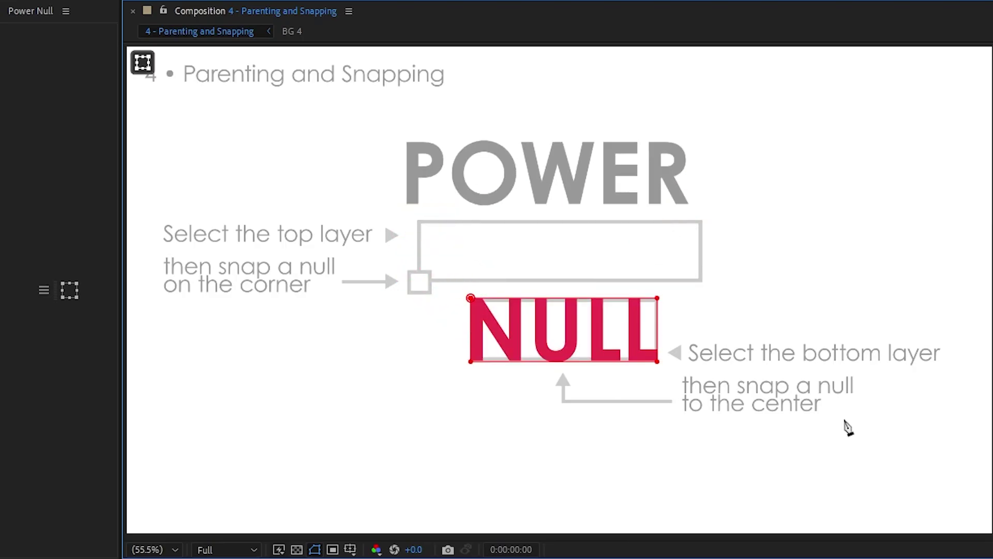
click(564, 331)
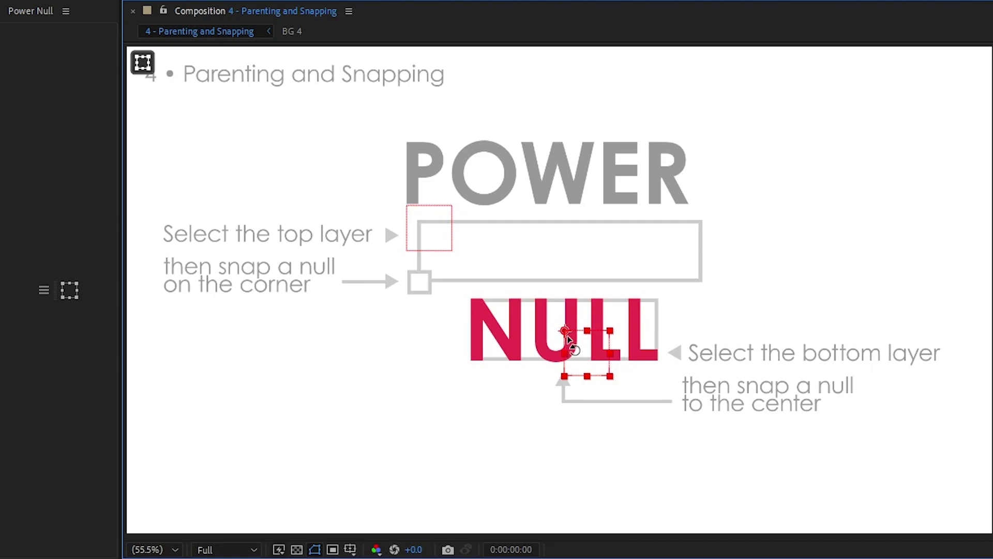
drag(597, 363, 471, 375)
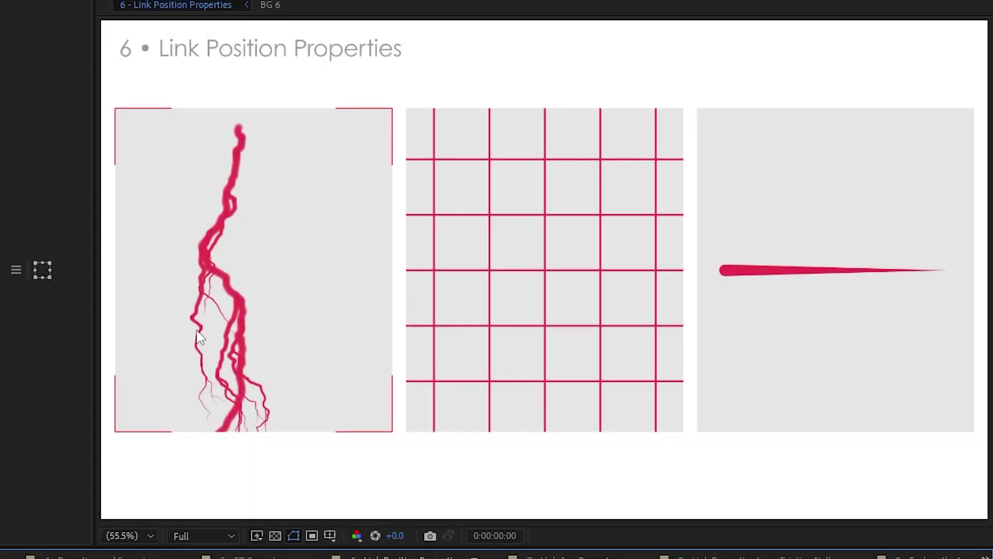
Step: Select the Advanced Lightning effect on the Lightning layer, try moving its Origin point, and undo the move
click(328, 377)
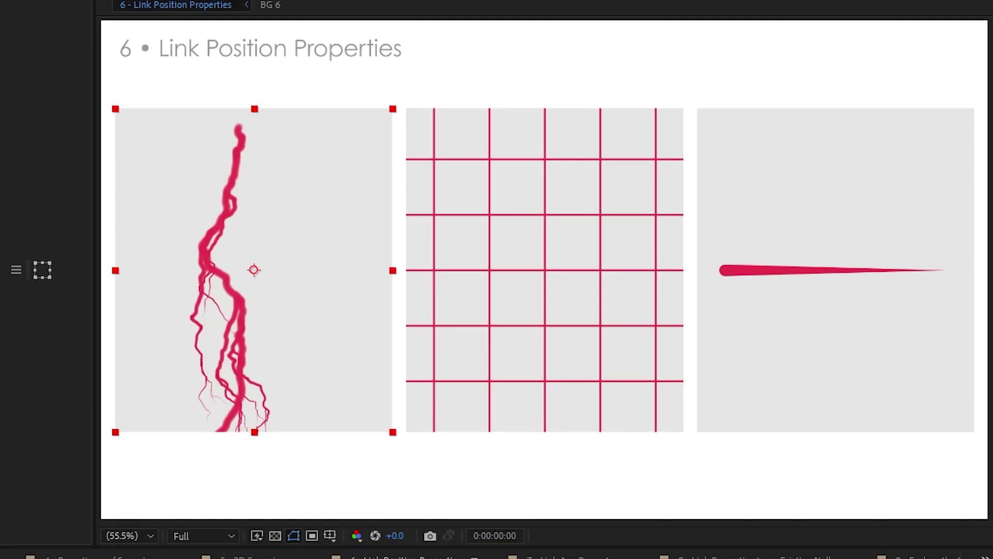
click(21, 43)
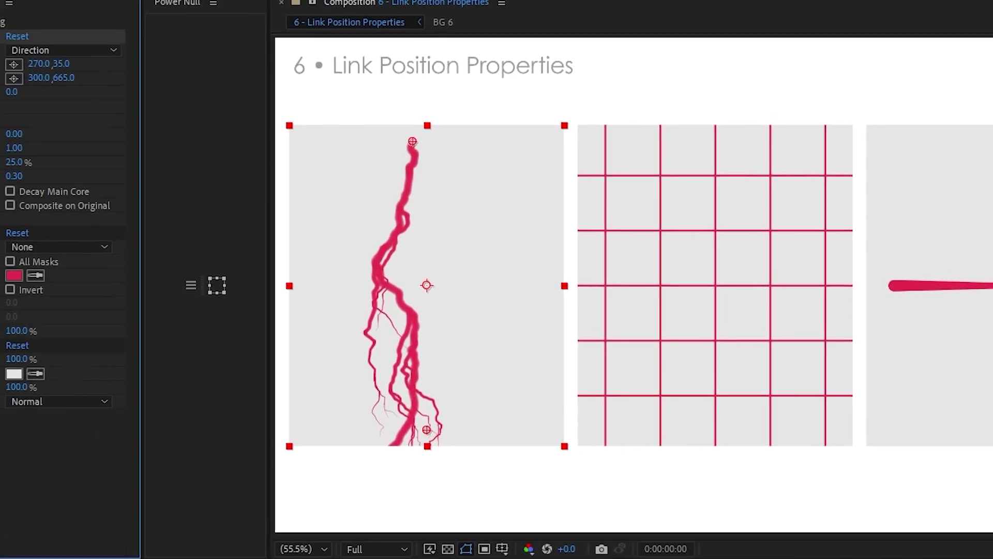
drag(477, 147, 484, 200)
key(ctrl+z)
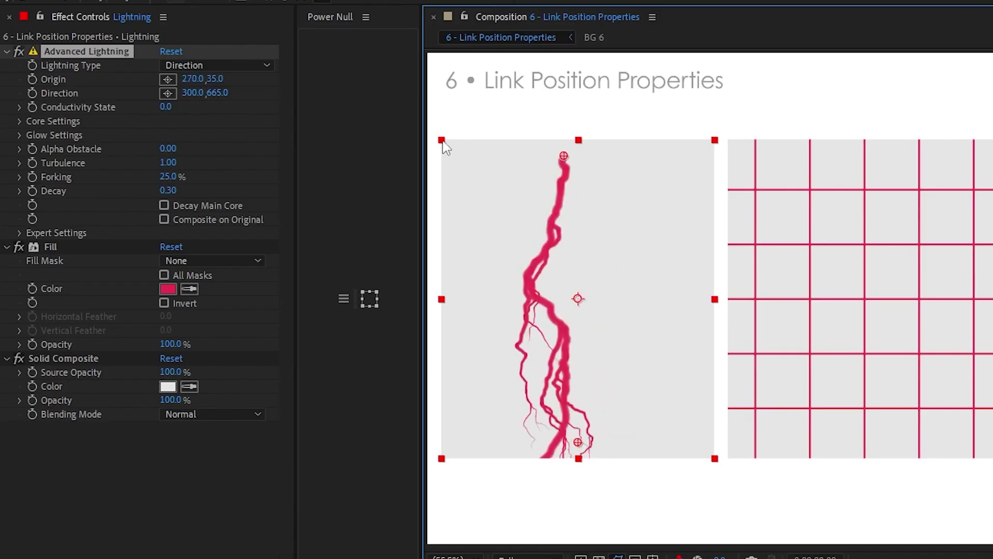
Step: Enable keyframing for the Advanced Lightning Origin and reveal that property under the Lightning layer in the timeline
click(32, 79)
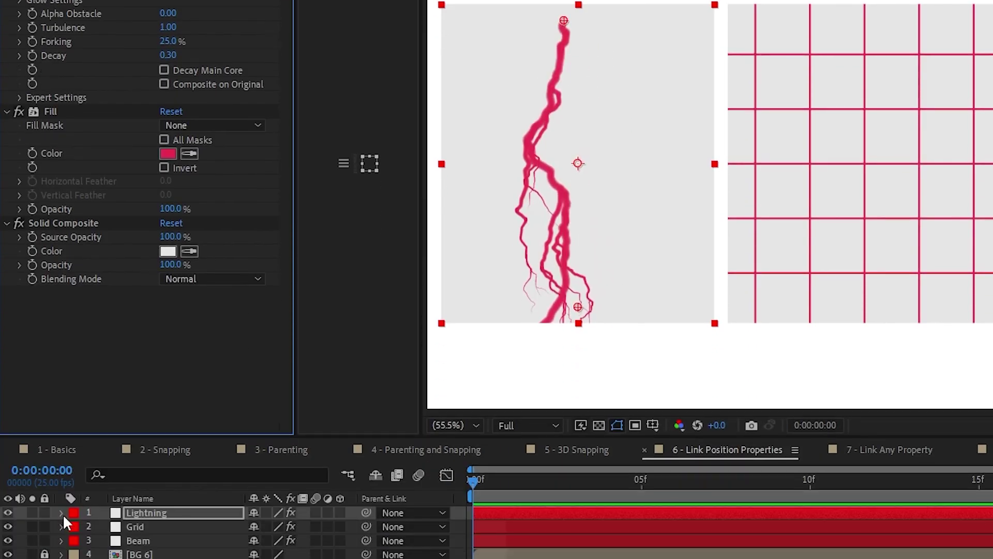
click(62, 513)
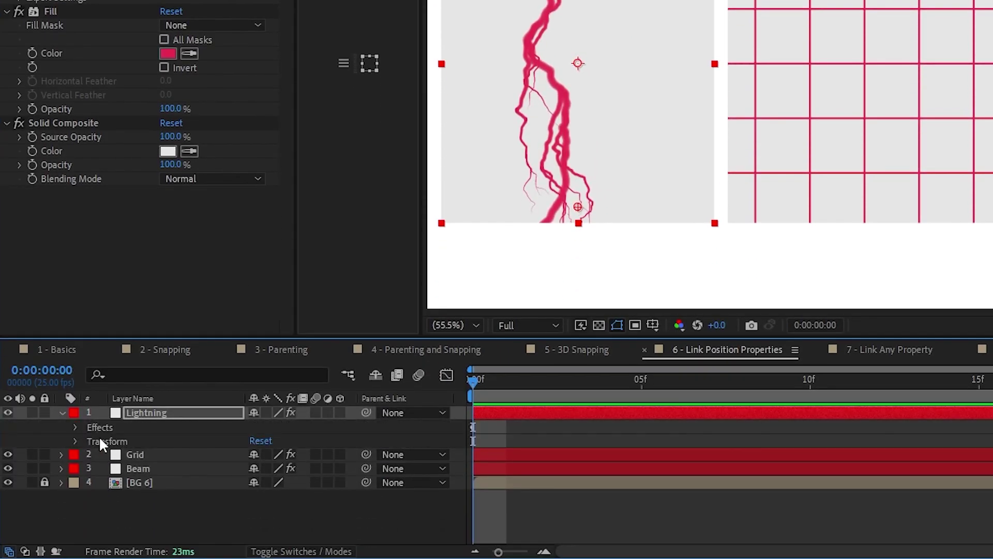
click(76, 428)
click(89, 441)
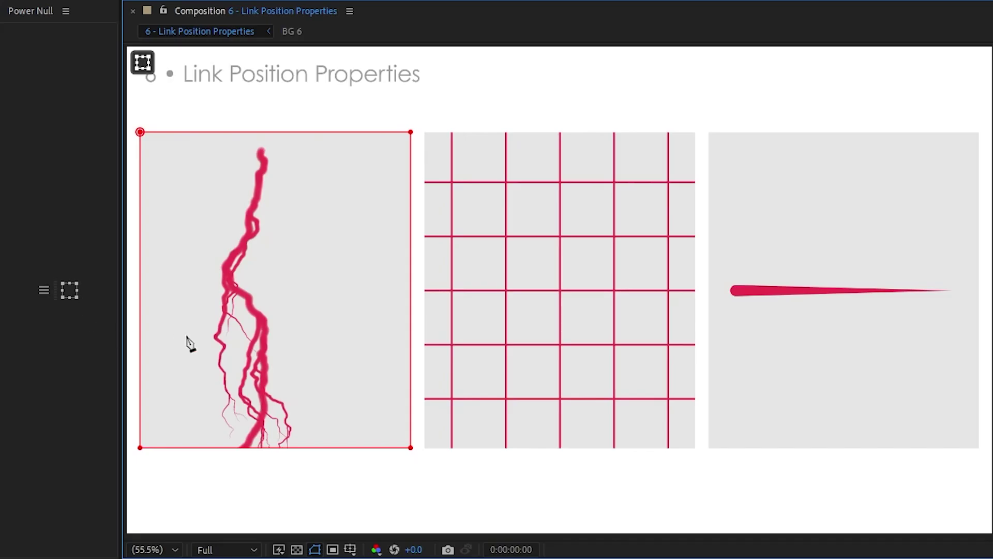
Step: Place a power null linked to the Origin property in the lightning box, move it to steer the bolt, and collapse the layer properties
click(342, 199)
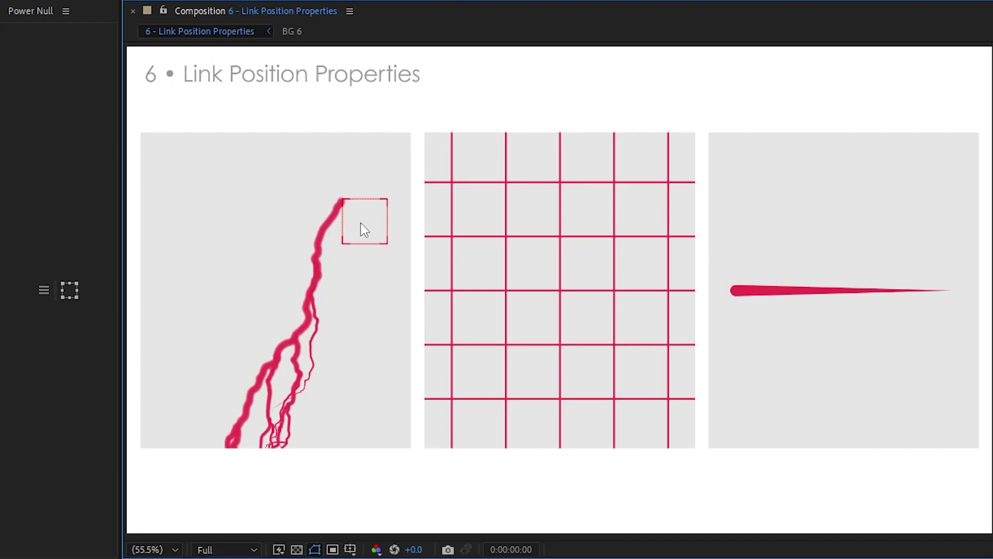
drag(361, 223, 363, 250)
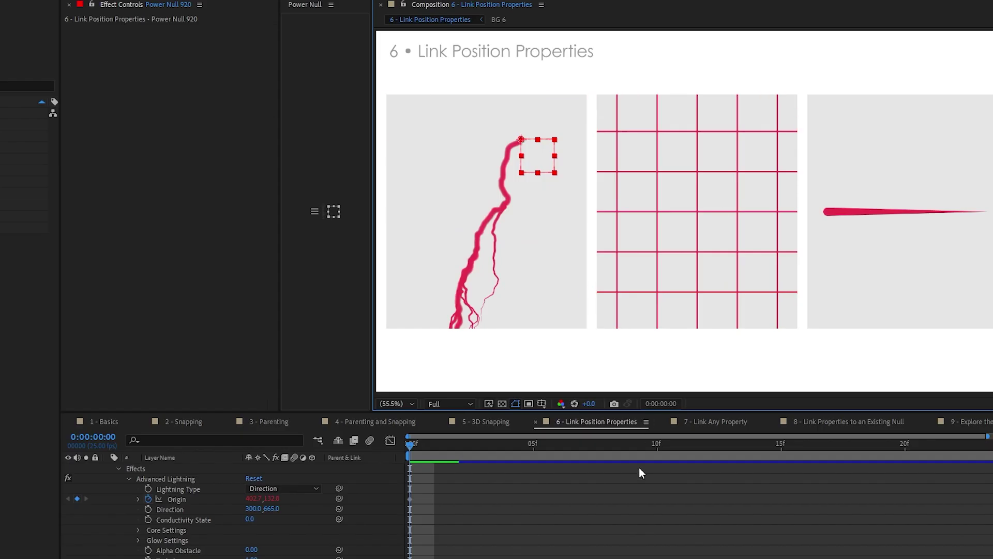
click(571, 493)
key(u)
key(u)
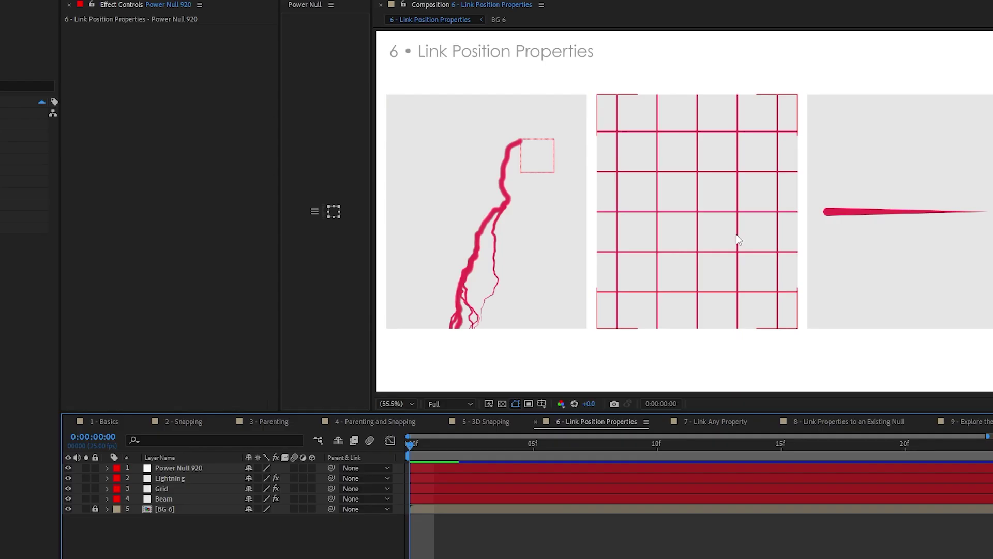
Step: Enable keyframing for the Grid effect's Anchor and the Beam effect's Starting Point, and reveal both properties in the timeline
click(728, 200)
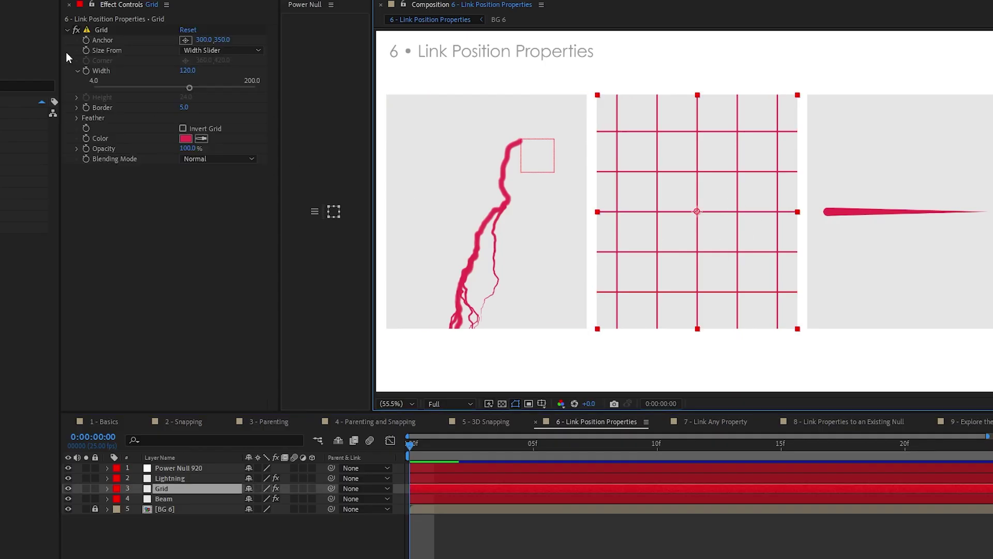
click(87, 41)
click(828, 205)
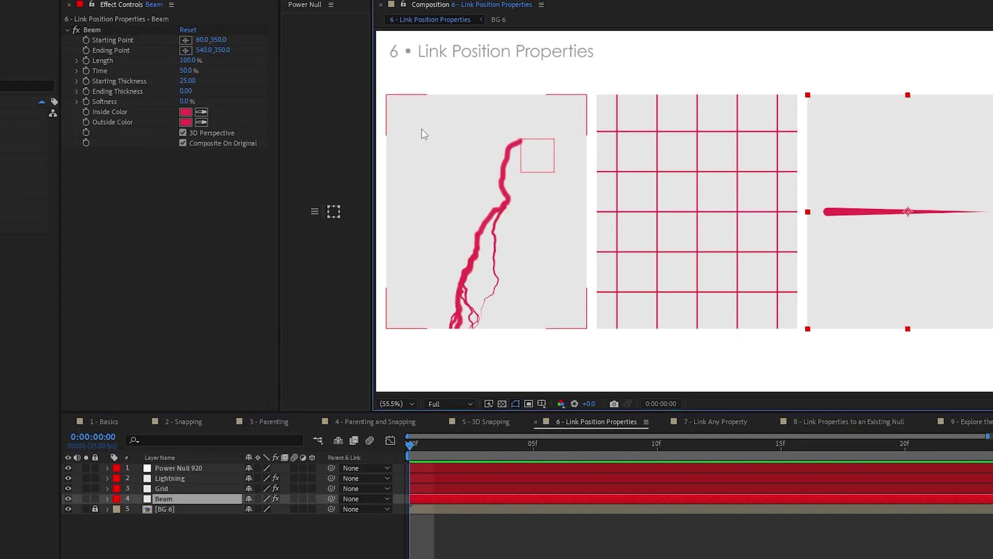
click(87, 40)
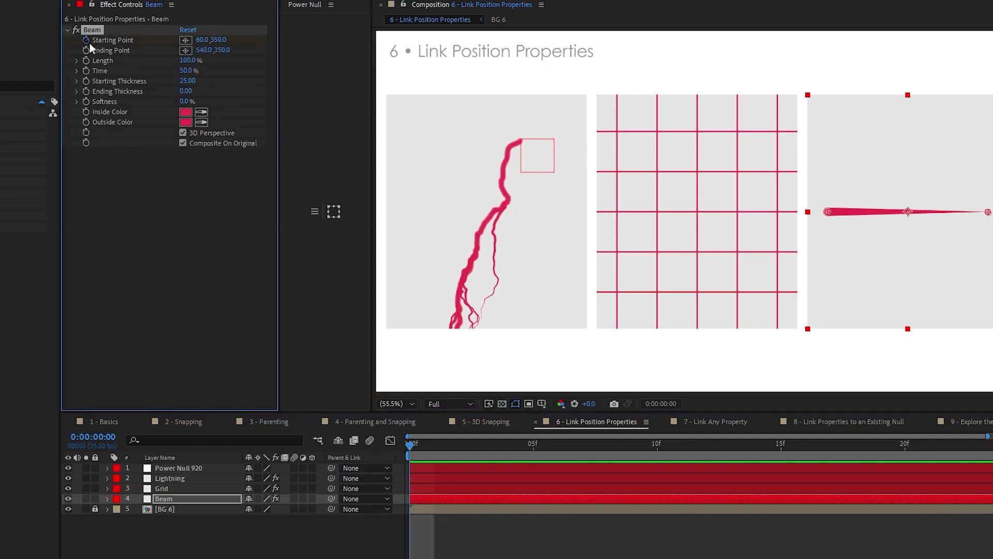
shift+click(169, 488)
key(u)
click(416, 505)
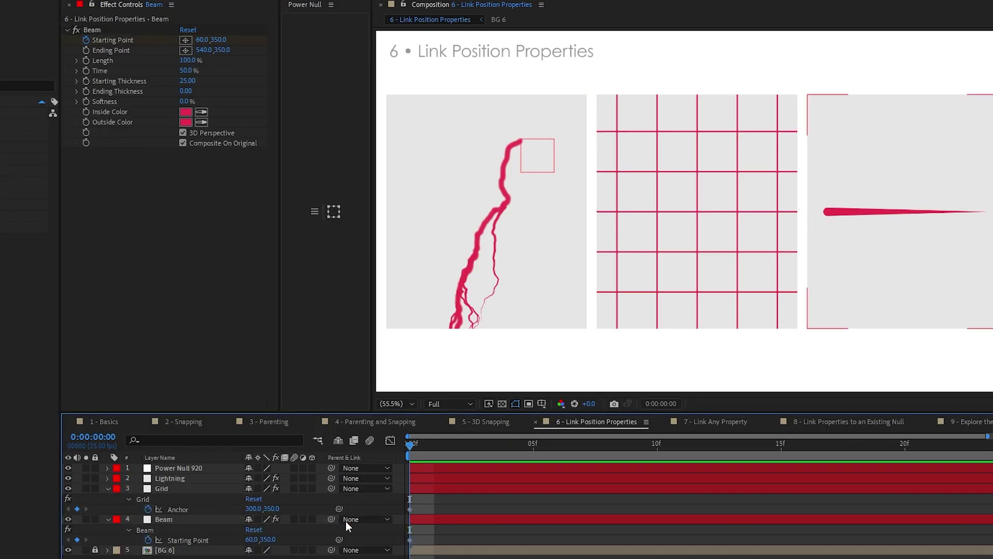
Step: Select the Grid Anchor and Beam Starting Point, link both to one new power null, and move the null to test it
click(173, 509)
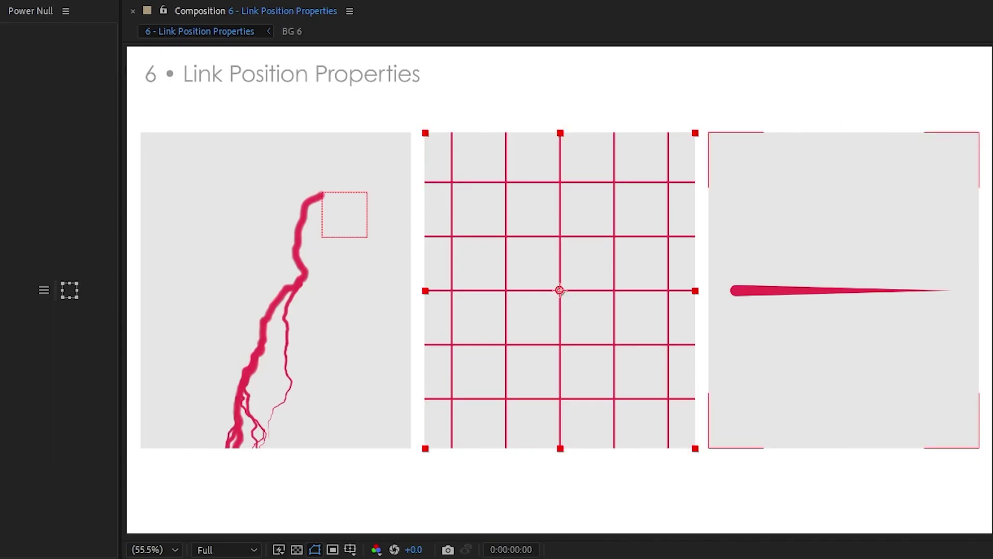
shift+click(844, 290)
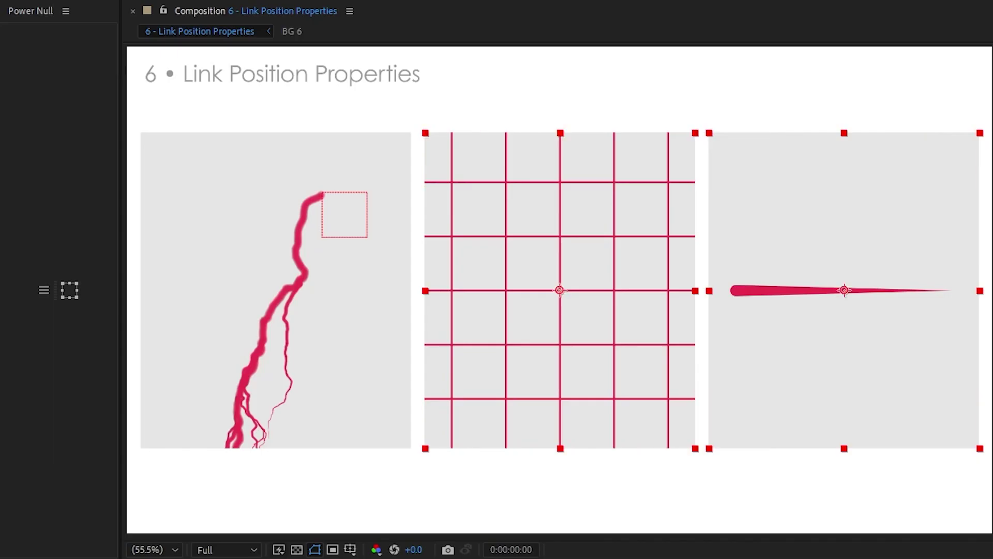
click(73, 296)
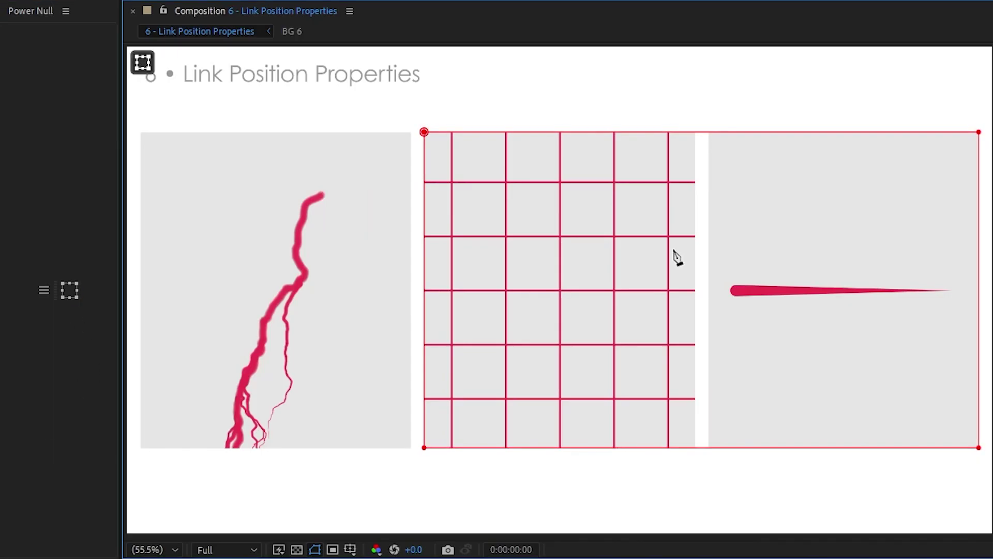
click(639, 236)
drag(665, 267, 653, 230)
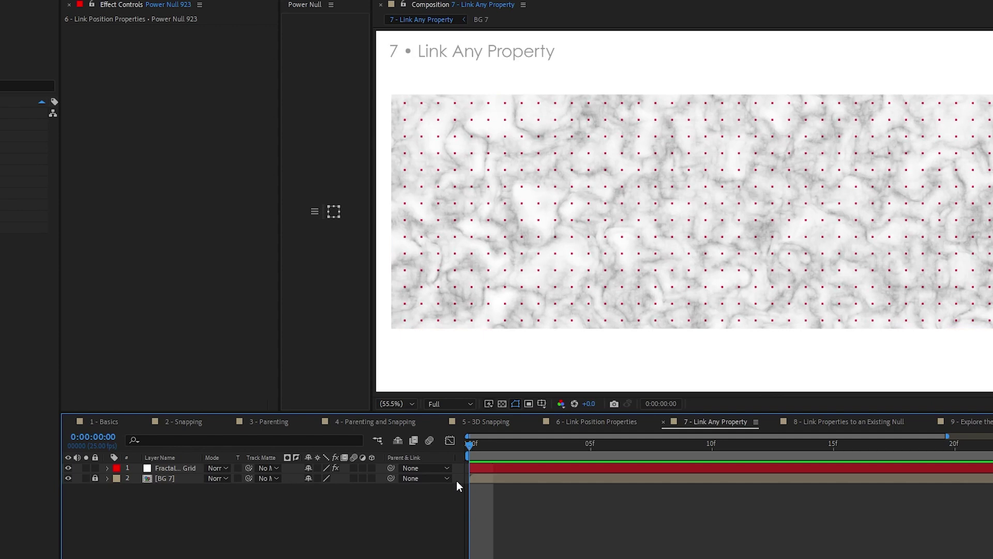
Step: In composition 7 - Link Any Property, keyframe Grid's Anchor, Border and Color and Fractal Noise's Rotation, Offset Turbulence and Evolution
click(520, 261)
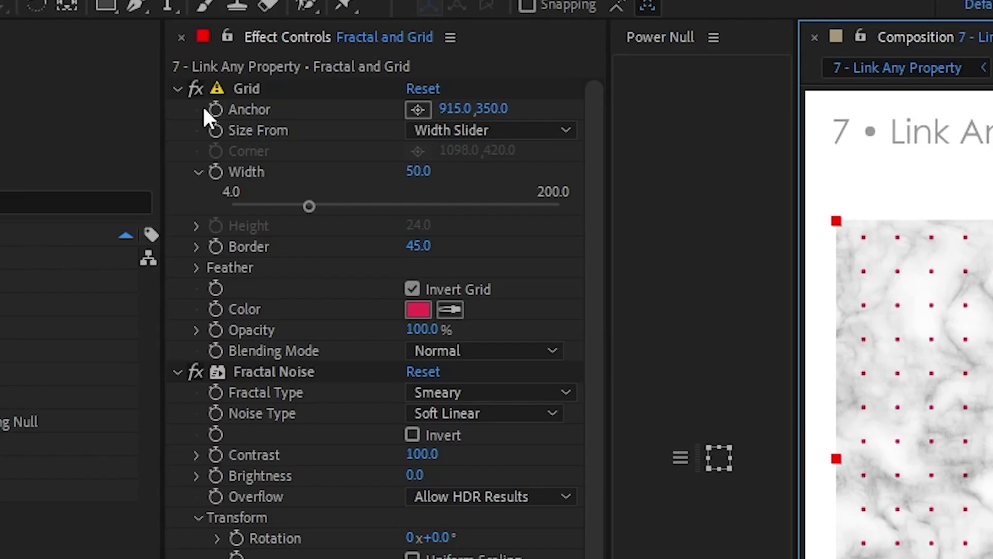
click(222, 108)
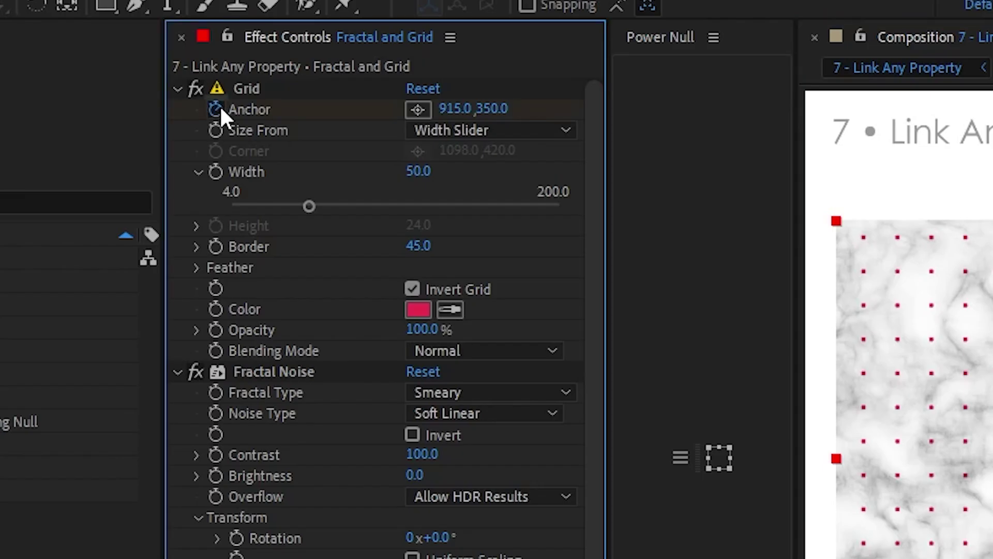
click(215, 246)
click(215, 309)
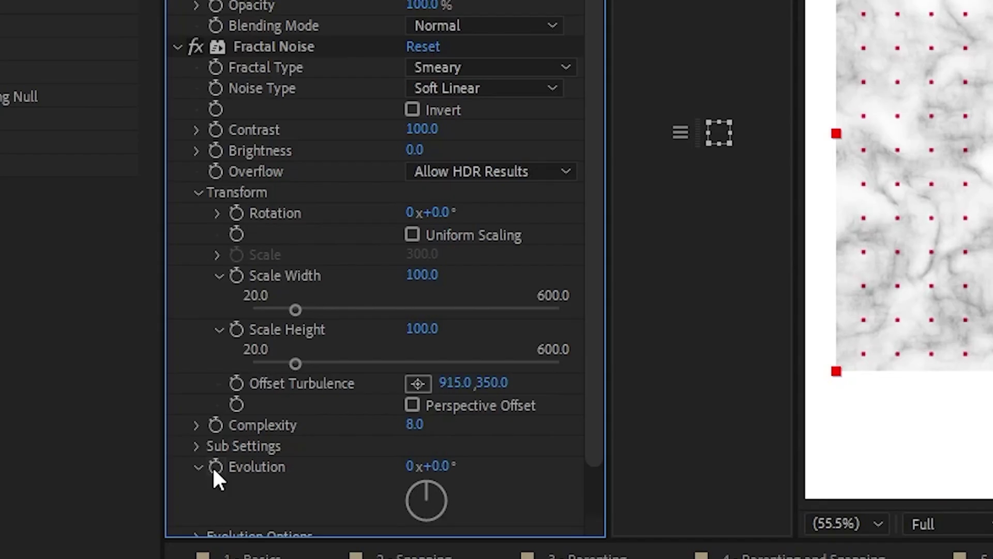
click(216, 469)
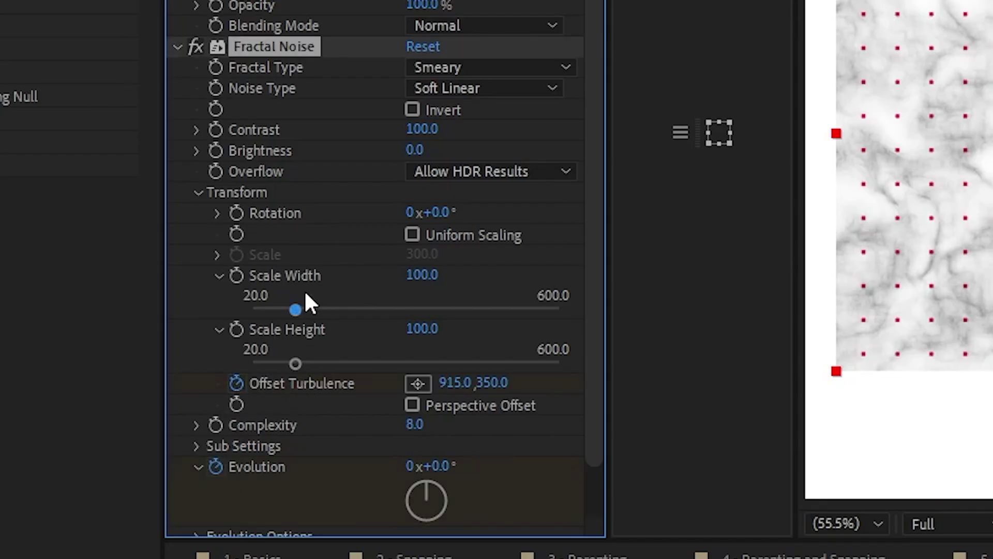
scroll(309, 257, down, 3)
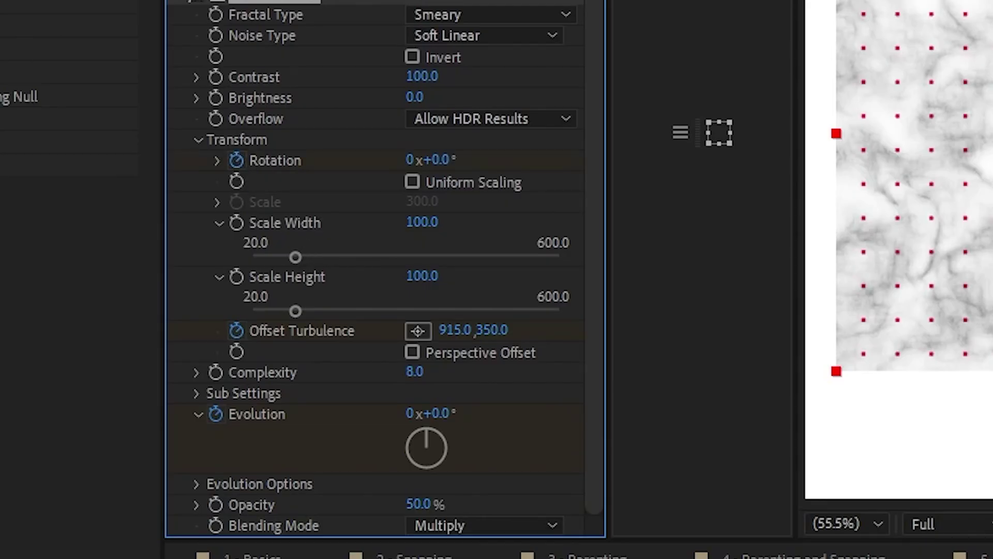
Step: Reveal and select all keyframed properties of the Fractal and Grid layer, and link them to a new power null placed over the pattern
click(207, 514)
key(u)
scroll(208, 513, down, 1)
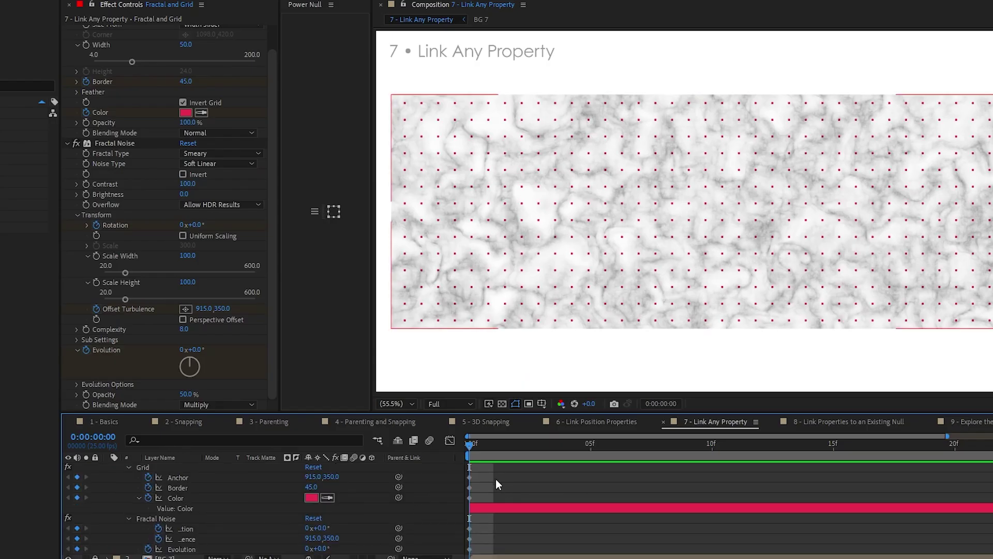
drag(481, 468, 457, 556)
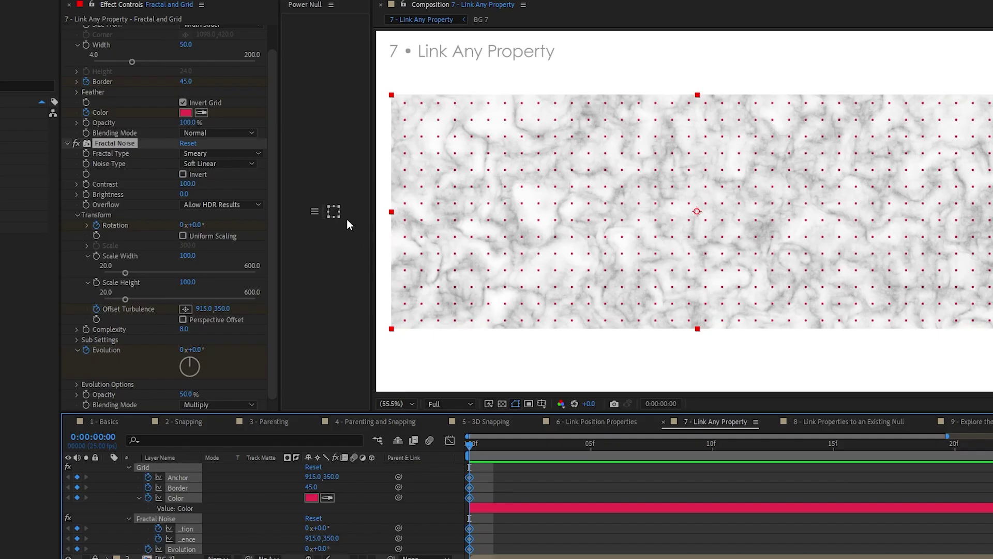
click(334, 211)
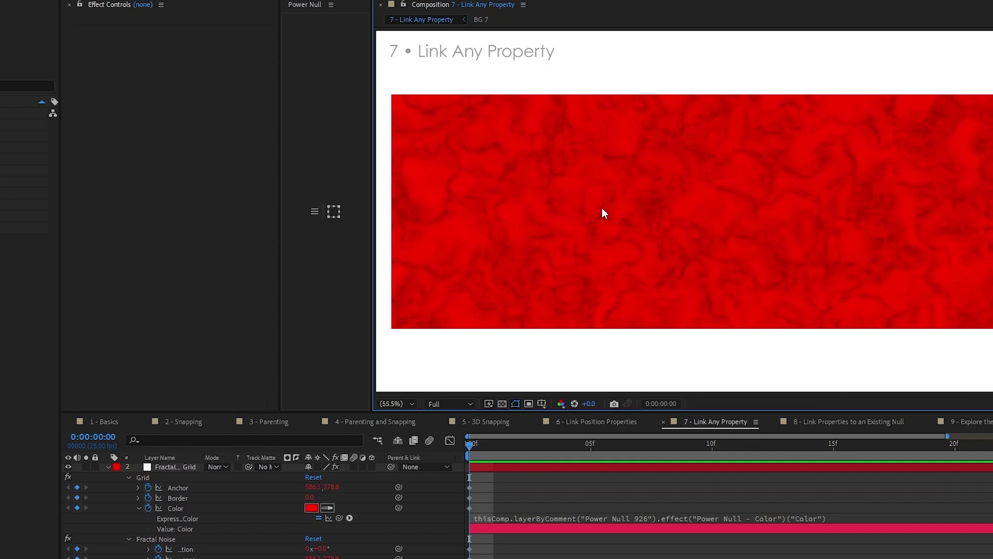
drag(604, 203, 641, 211)
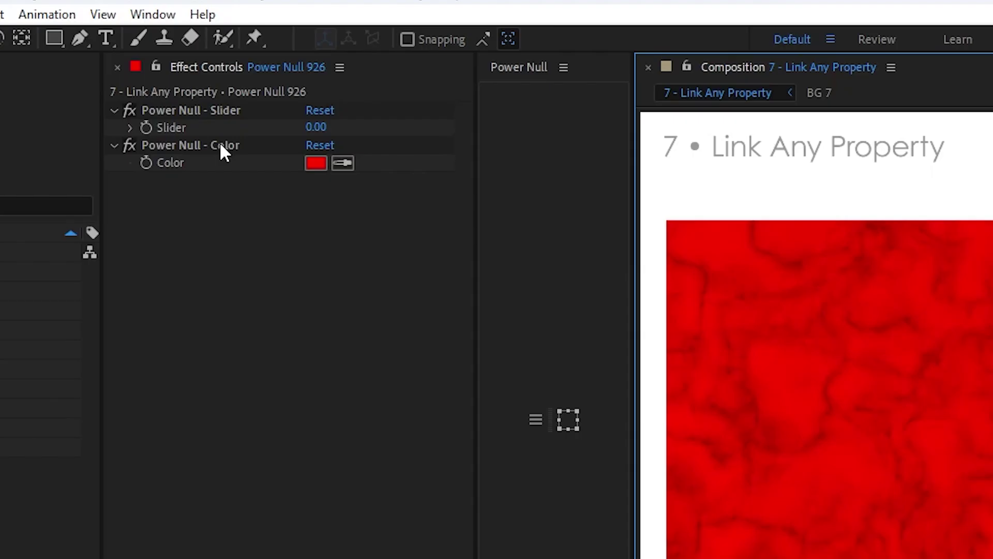
Step: Set the power null's Color control to light pink and its Slider control to 33
click(317, 165)
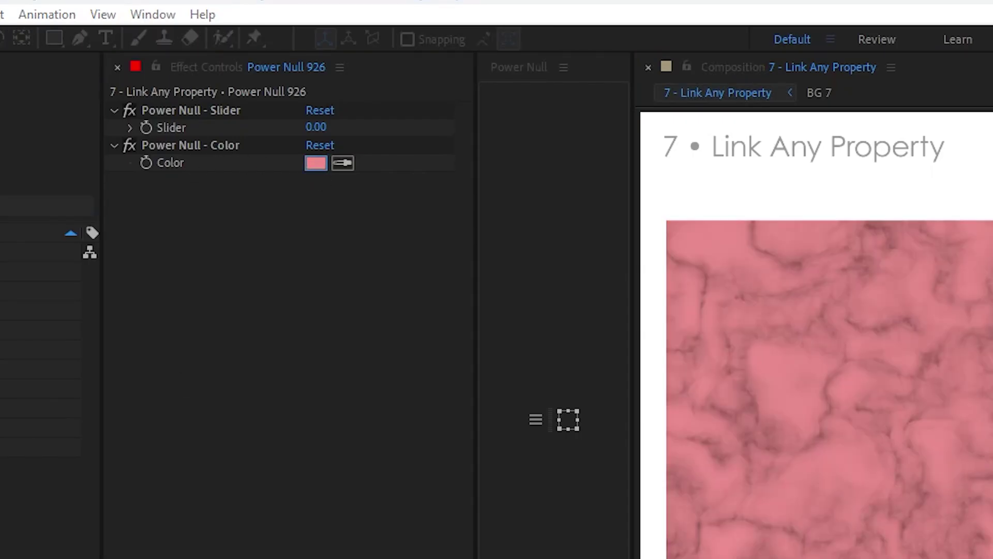
key(Return)
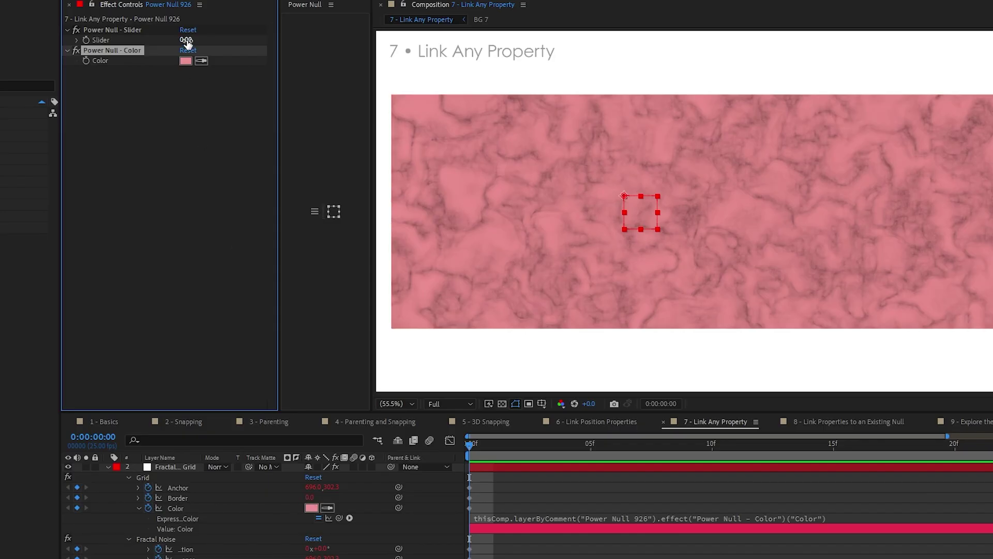
drag(187, 45, 213, 43)
Step: Check the linked Border property on the Fractal and Grid layer, and reselect the power null to move it slightly across the pattern
click(179, 497)
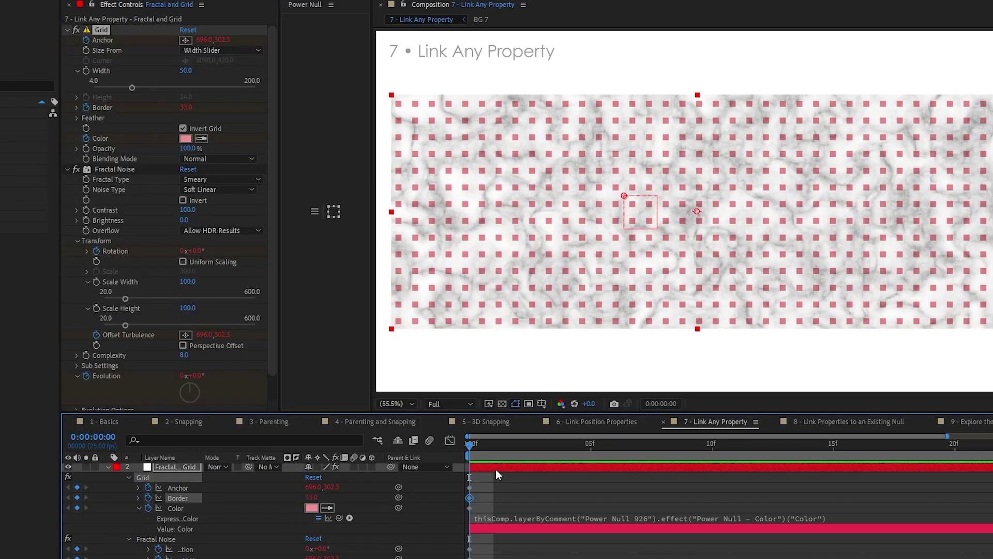
scroll(496, 479, up, 1)
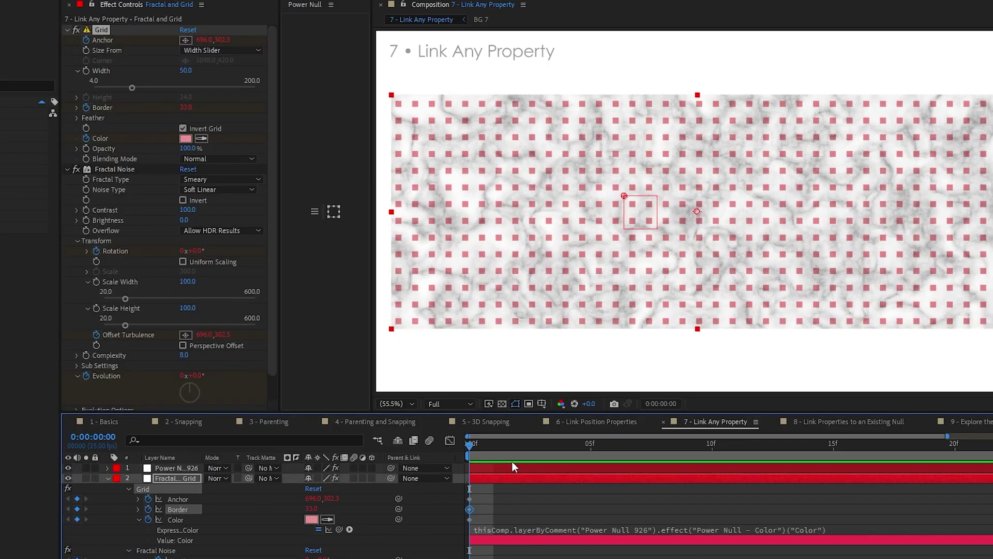
click(512, 462)
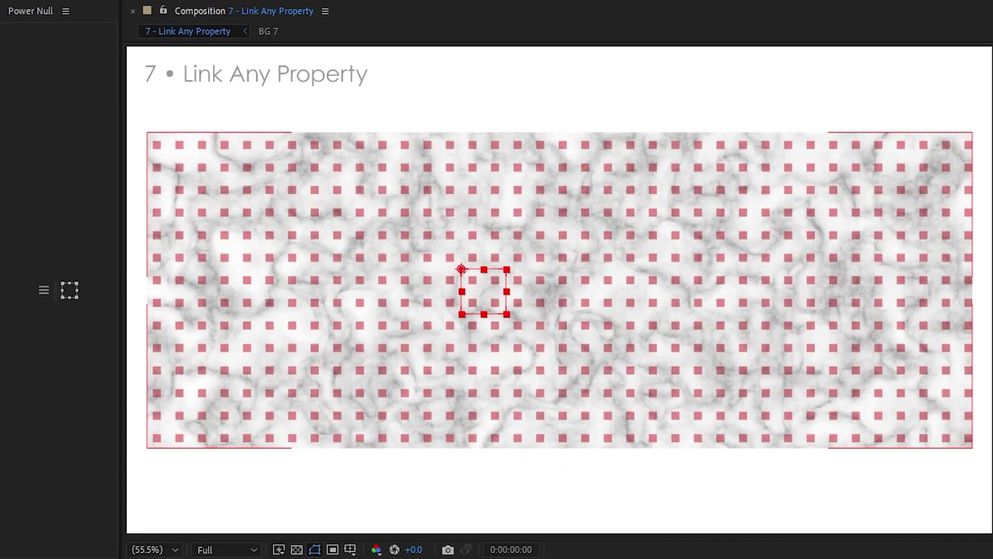
click(291, 440)
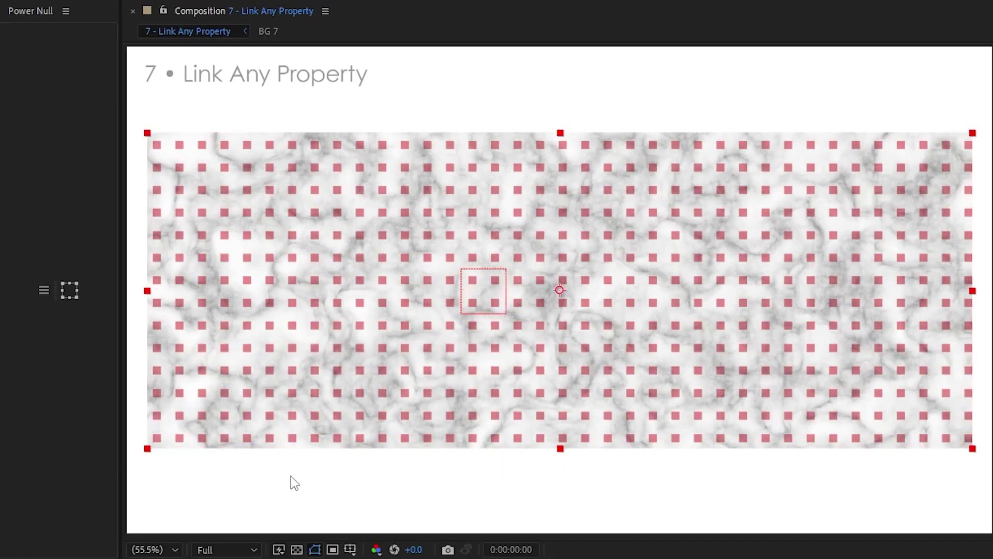
click(483, 290)
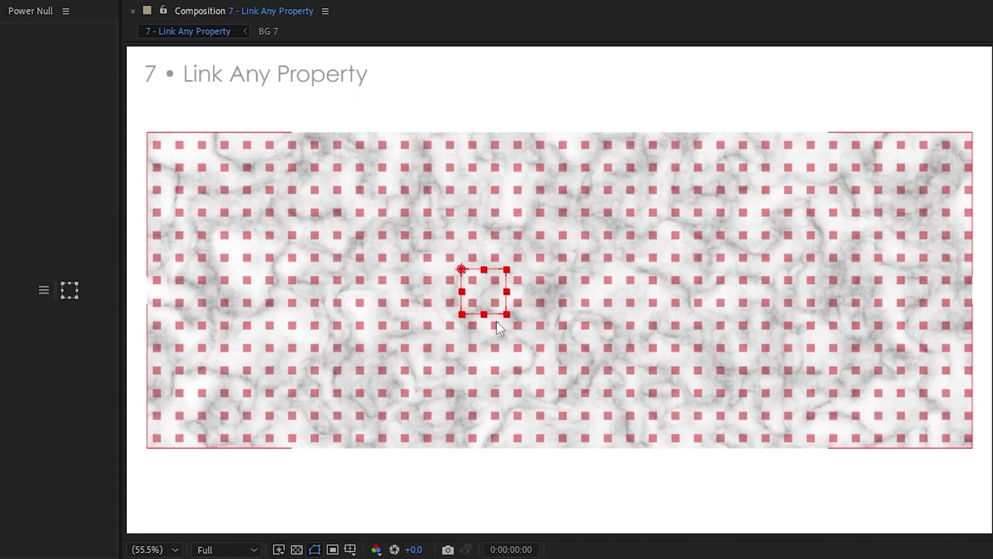
drag(483, 290, 503, 317)
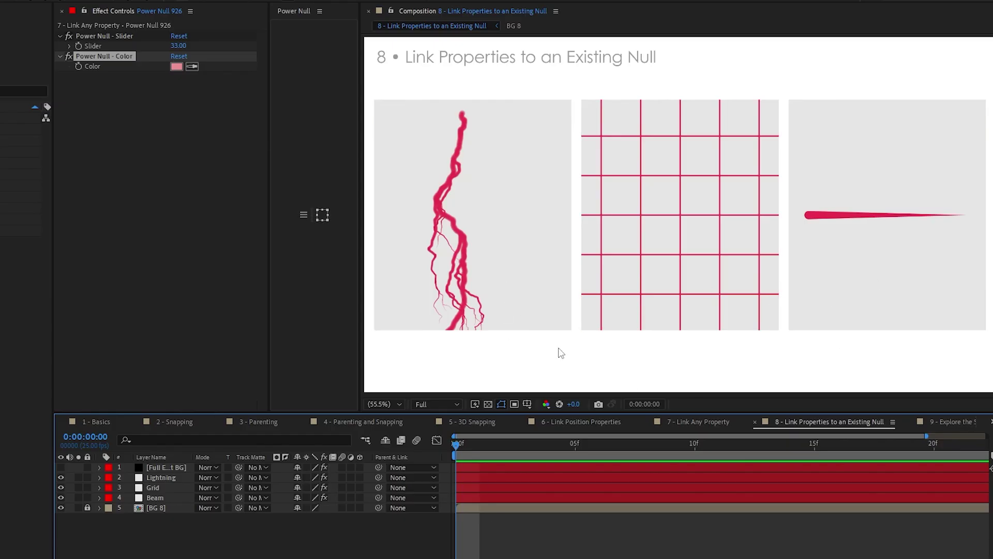
Step: In composition 8 - Link Properties to an Existing Null, keyframe the Lightning Origin, Grid Anchor and Beam Starting Point and reveal them
click(470, 216)
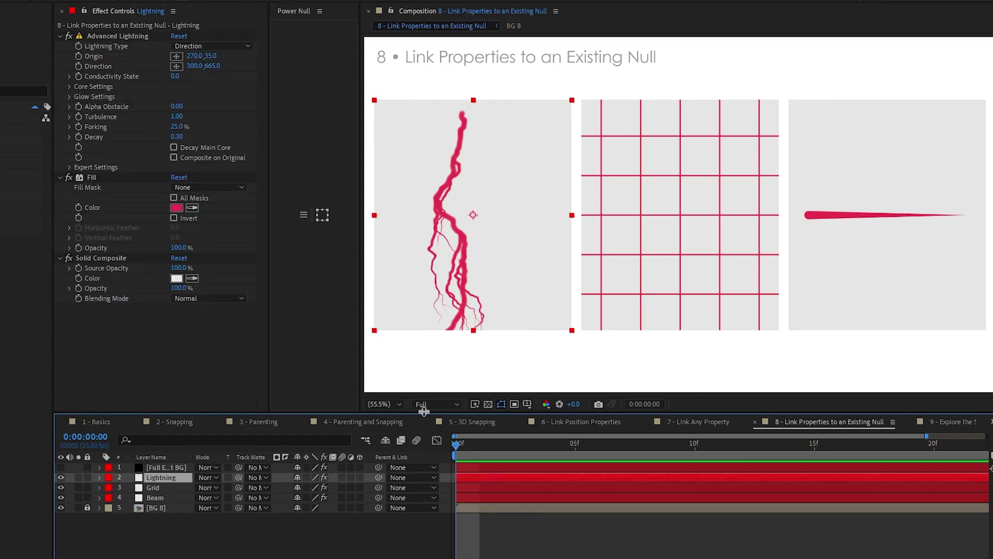
click(670, 200)
click(957, 243)
click(408, 533)
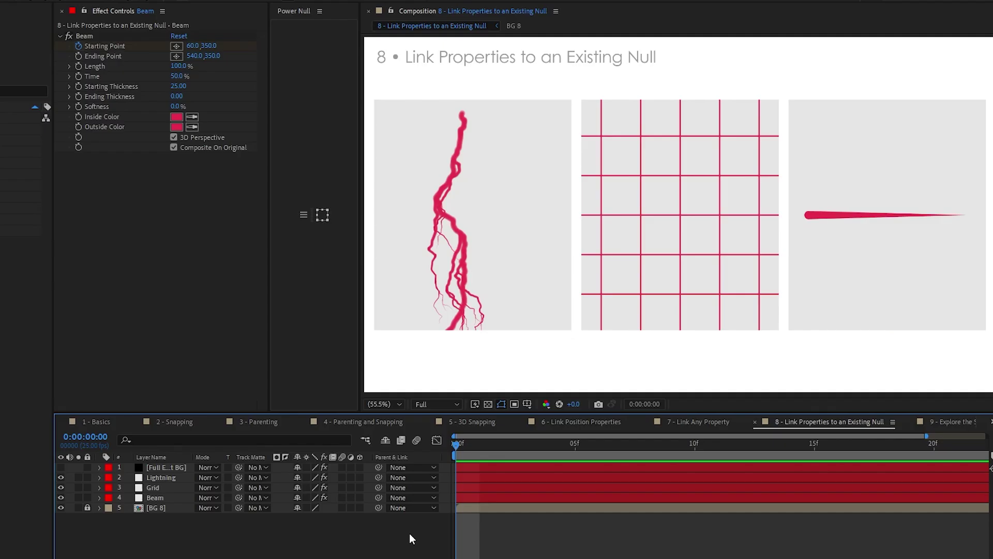
key(u)
Step: Select the three keyframed position properties, link them to one new power null, and move the null to the lower part of the grid box
drag(476, 491, 449, 557)
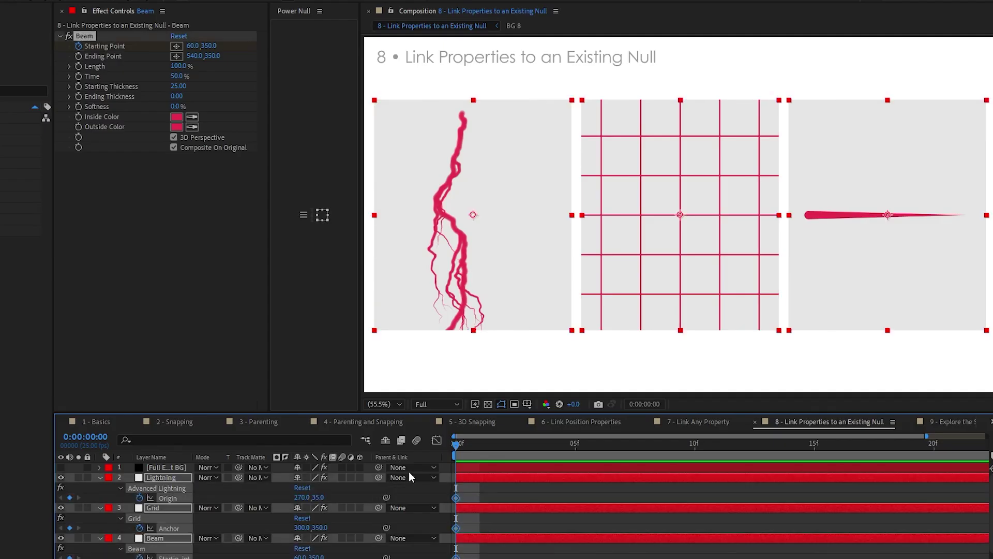
click(322, 215)
drag(679, 216, 698, 278)
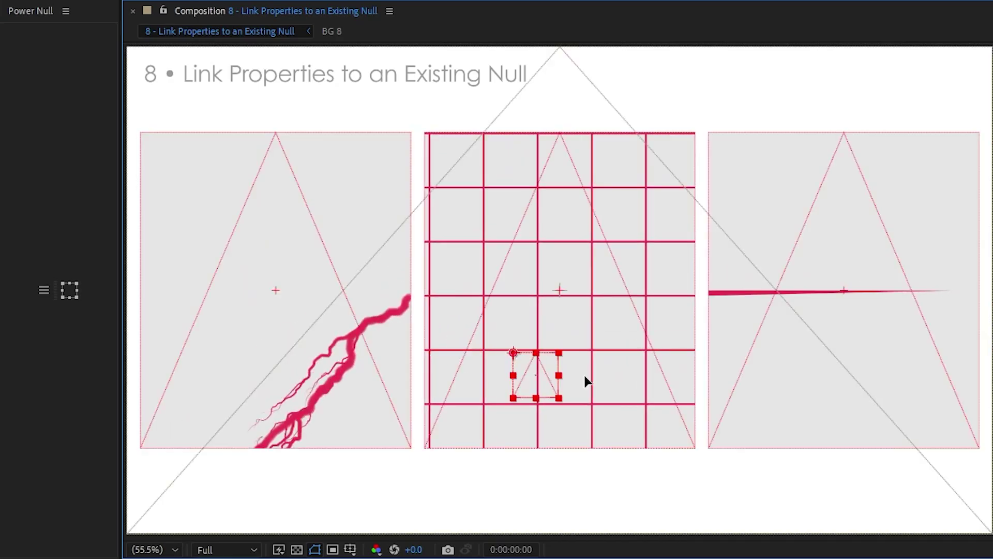
Step: Move the linked null to the middle of the grid, and show the Full Effect BG layer with its keyframed Flare Center
drag(585, 382, 548, 324)
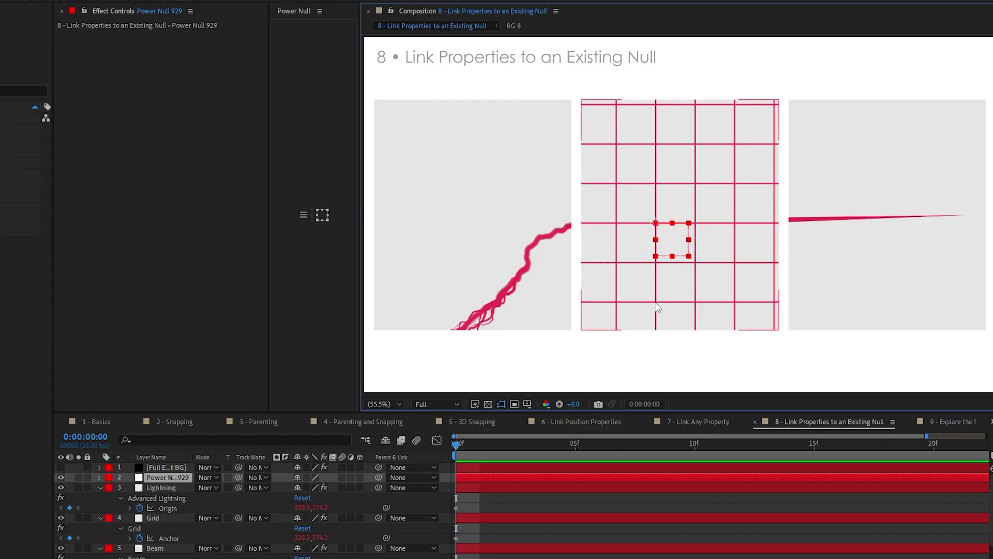
click(60, 467)
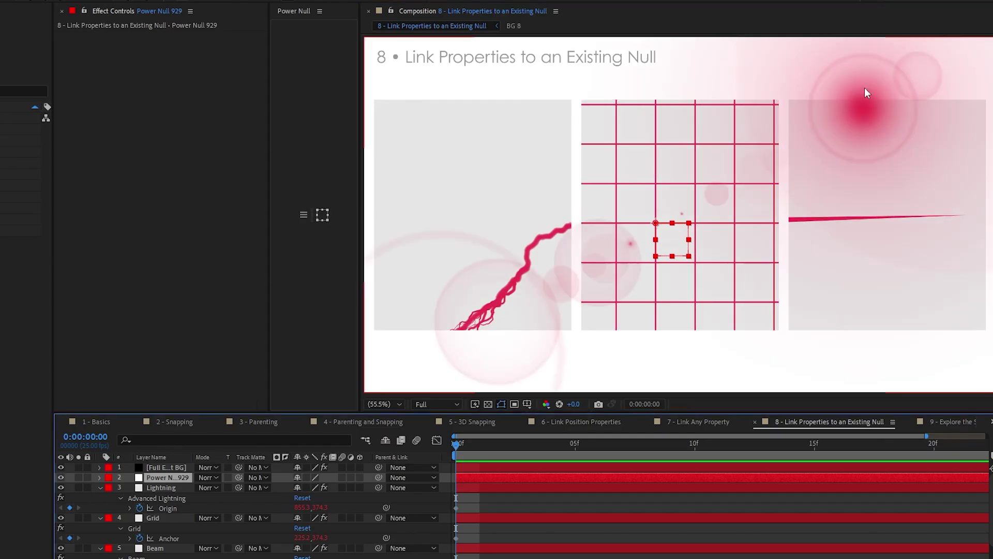
click(490, 467)
key(e)
key(e)
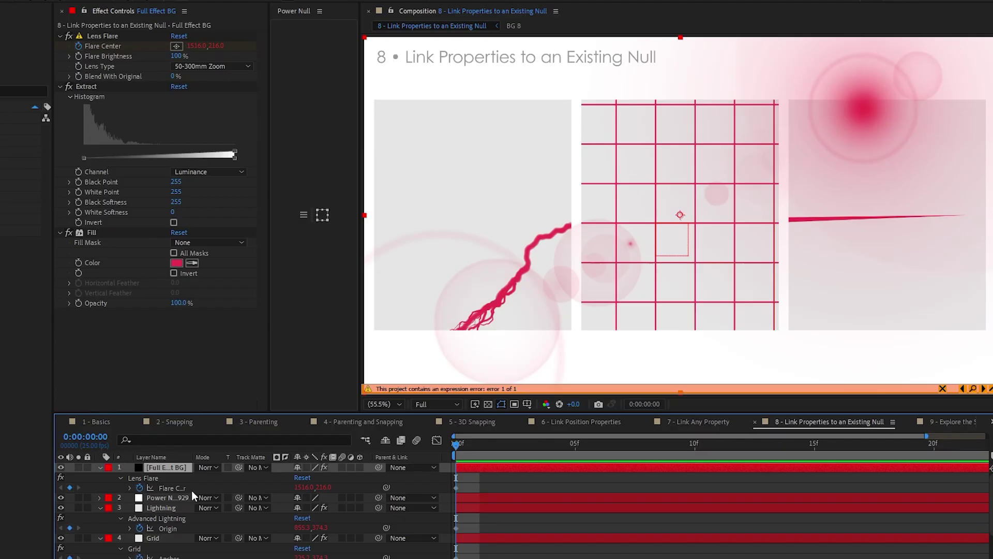
Step: Link the Lens Flare's Flare Center to the existing power null, and move the null toward the grid's right edge
click(176, 487)
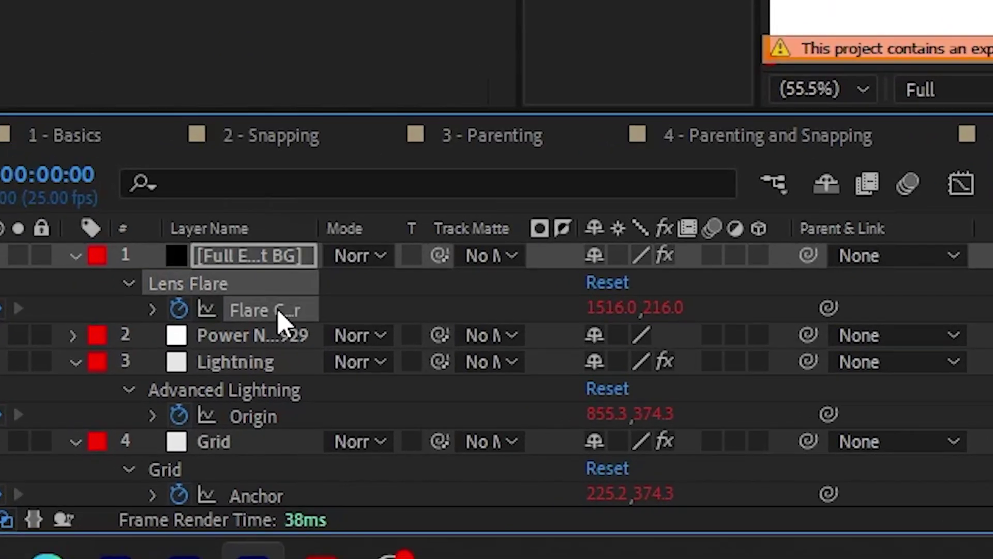
ctrl+click(280, 341)
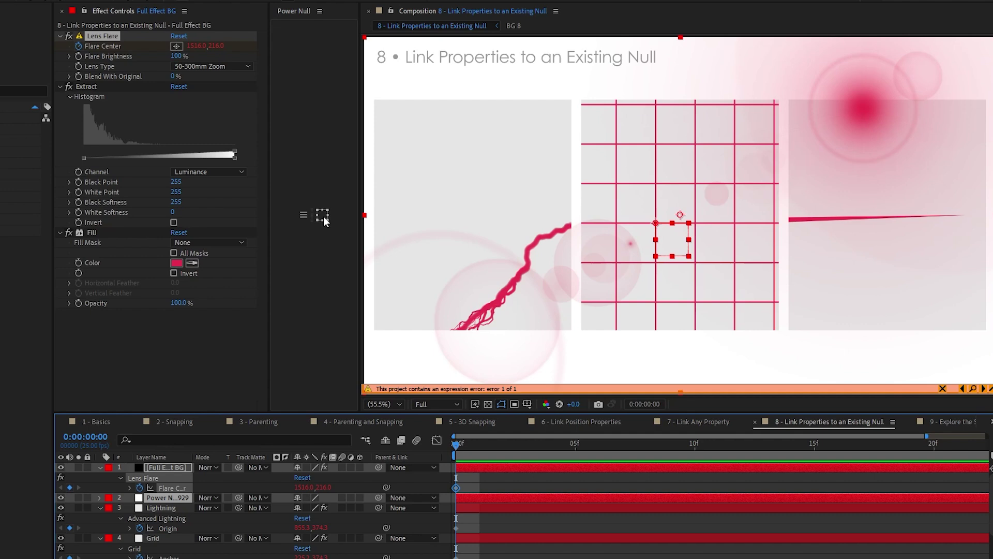
click(324, 217)
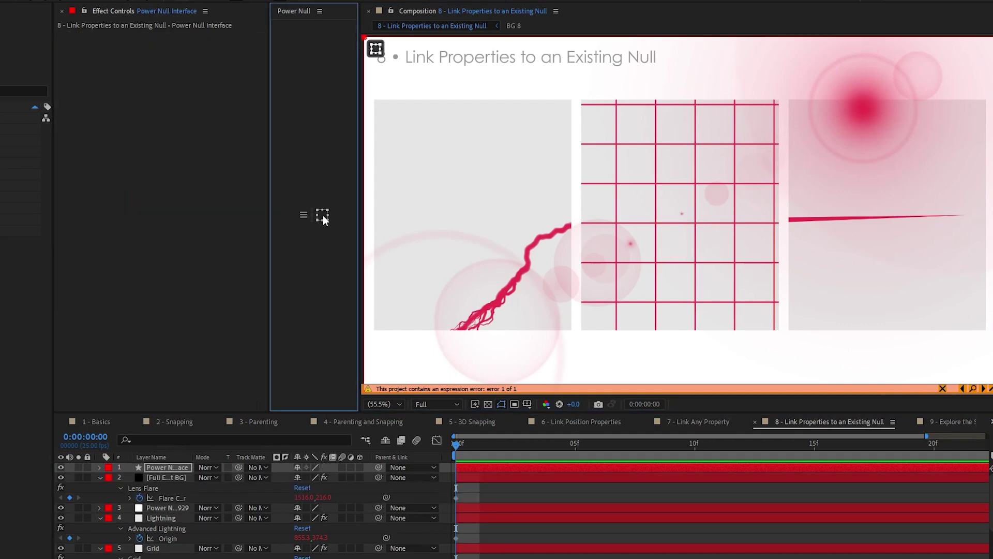
key(ctrl+z)
click(174, 468)
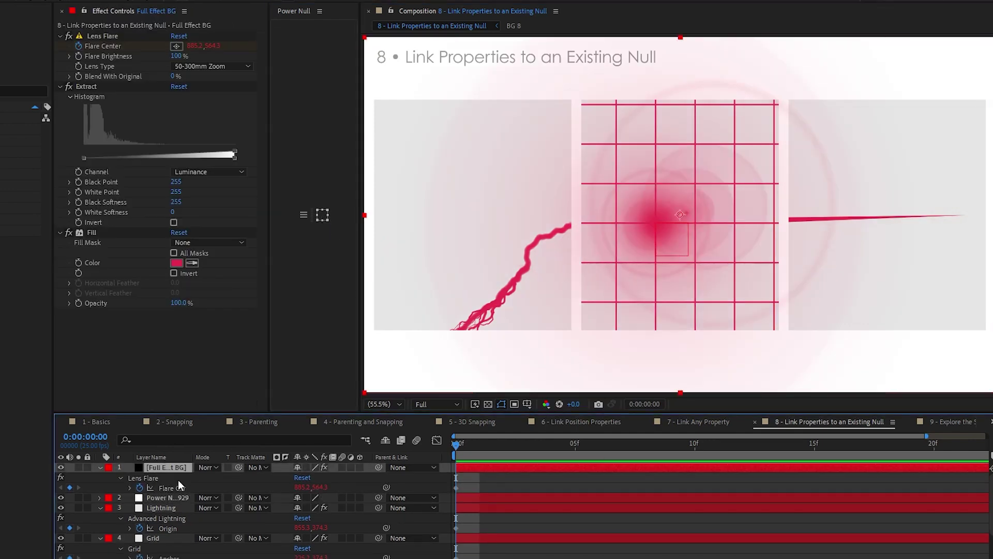
click(167, 497)
drag(662, 249, 766, 262)
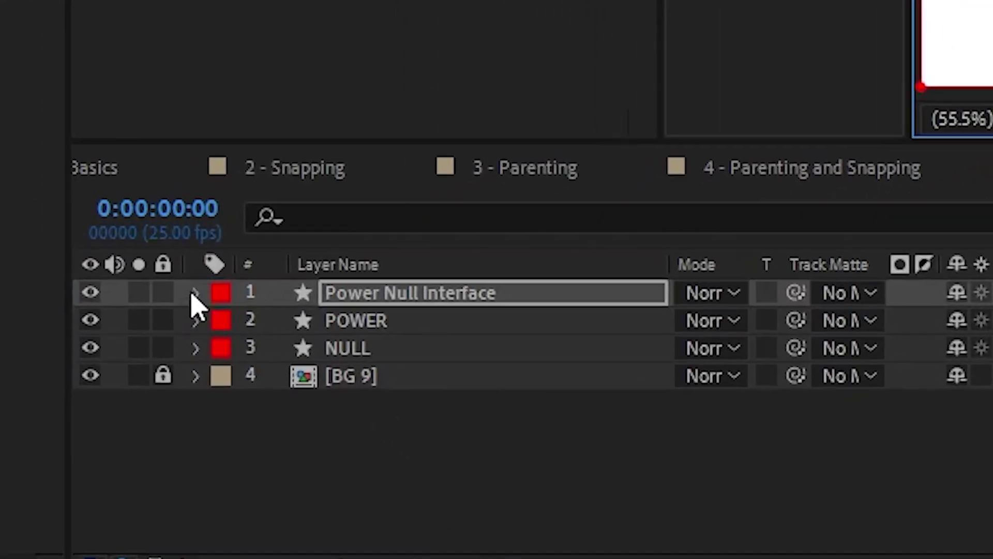
Step: In the Power Null settings, reached through the interface layer's [ SETTINGS ] group, turn off Center Anchor Points and save
click(169, 339)
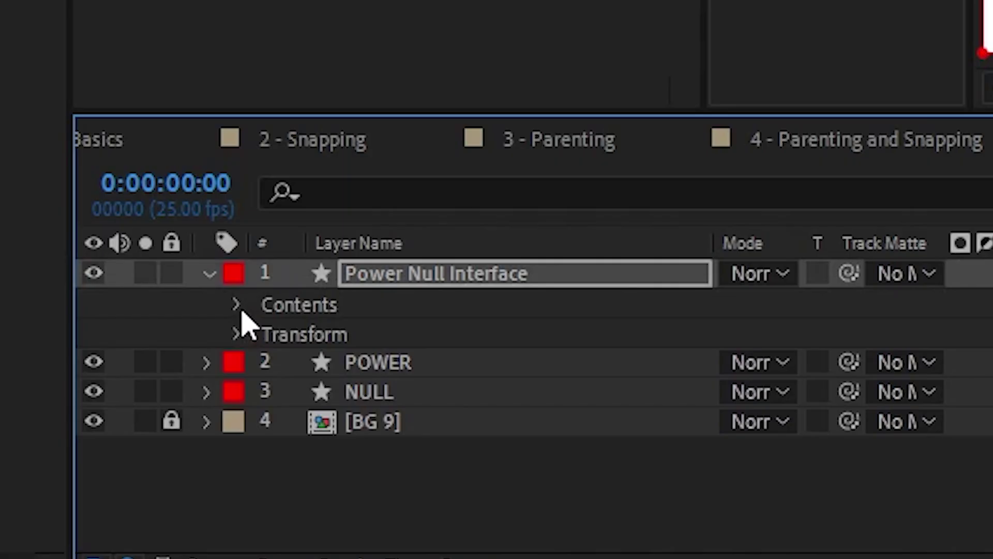
click(193, 364)
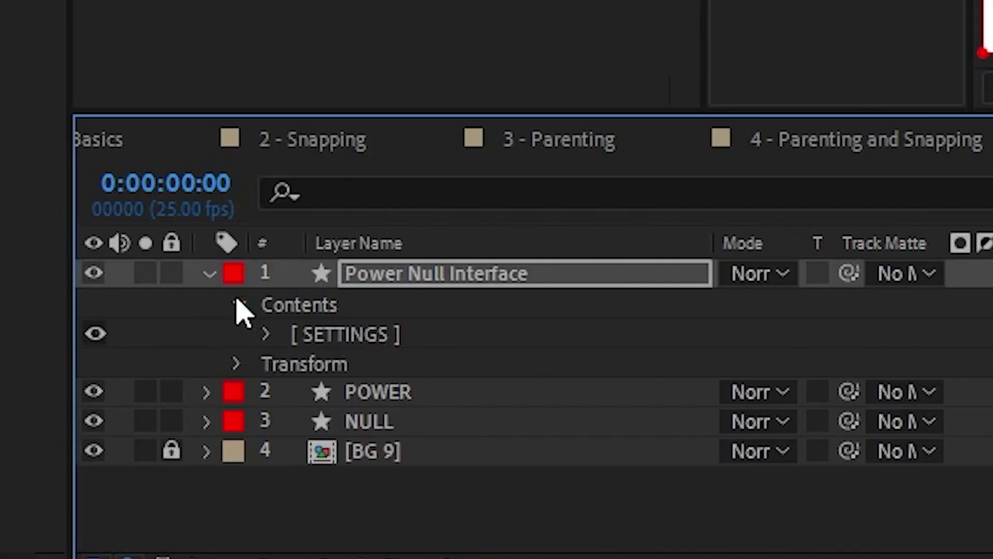
double_click(406, 344)
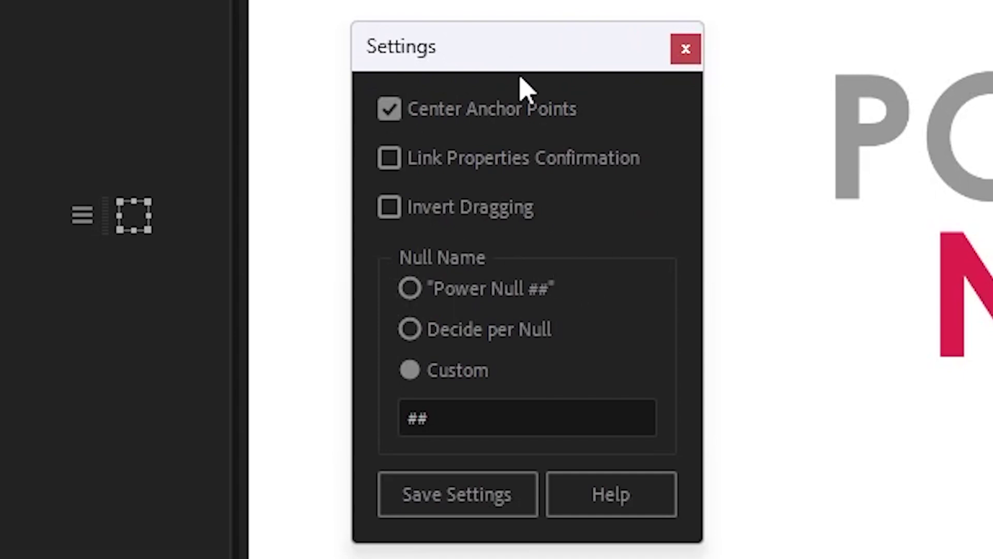
drag(532, 66, 428, 135)
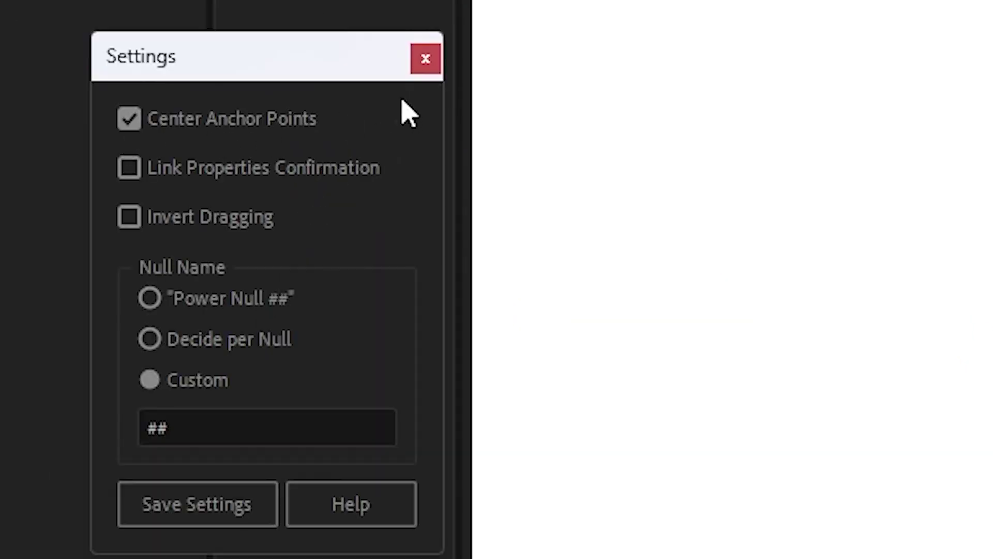
click(234, 119)
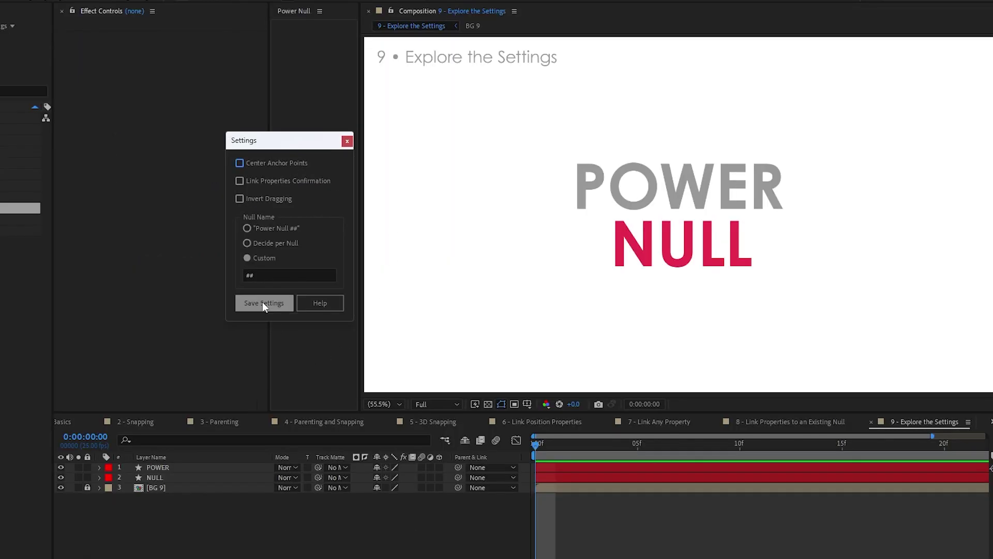
click(263, 302)
click(388, 514)
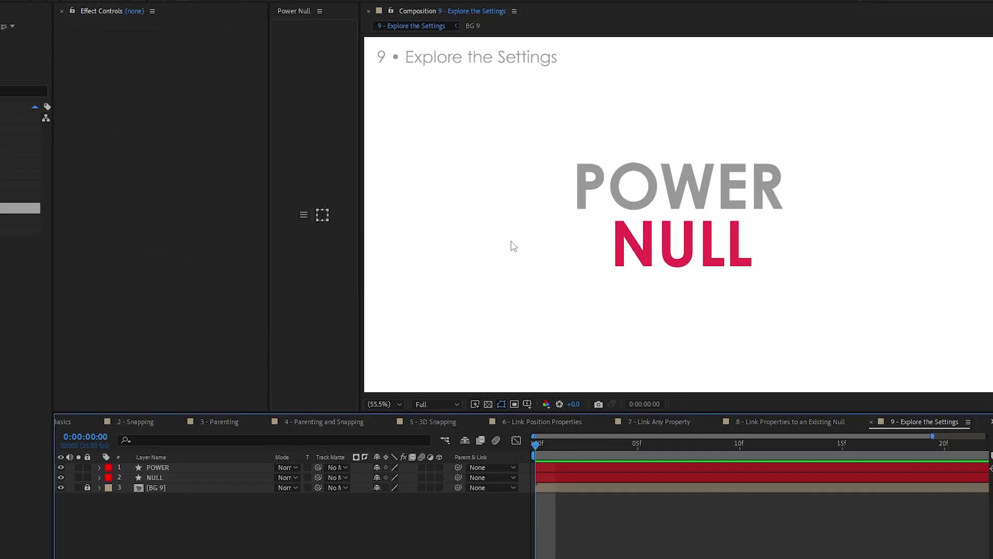
Step: Place three power nulls to the left of the POWER NULL text
key(ctrl+alt+shift+y)
click(496, 209)
click(492, 263)
click(557, 279)
click(578, 393)
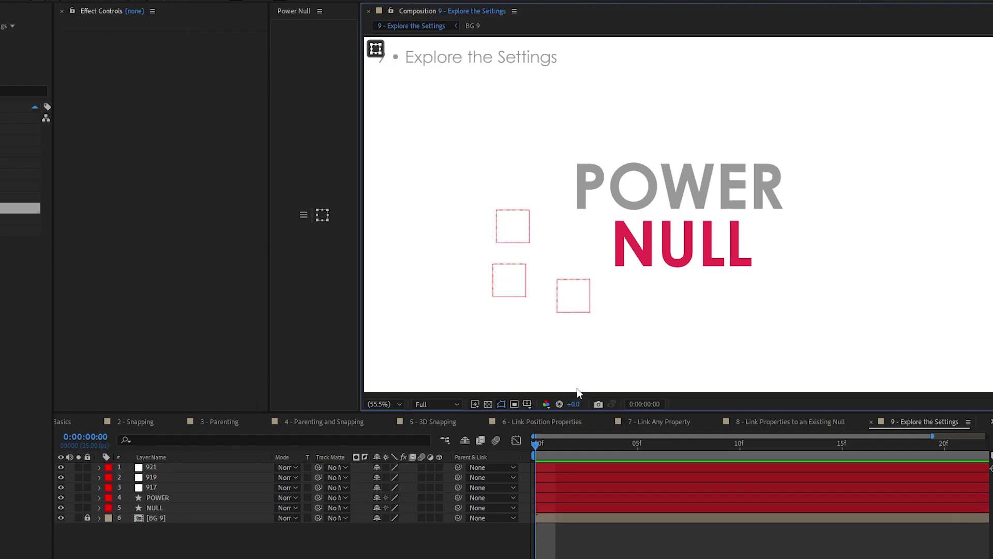
Step: Select each of the three new nulls in turn to inspect its anchor point position
click(567, 305)
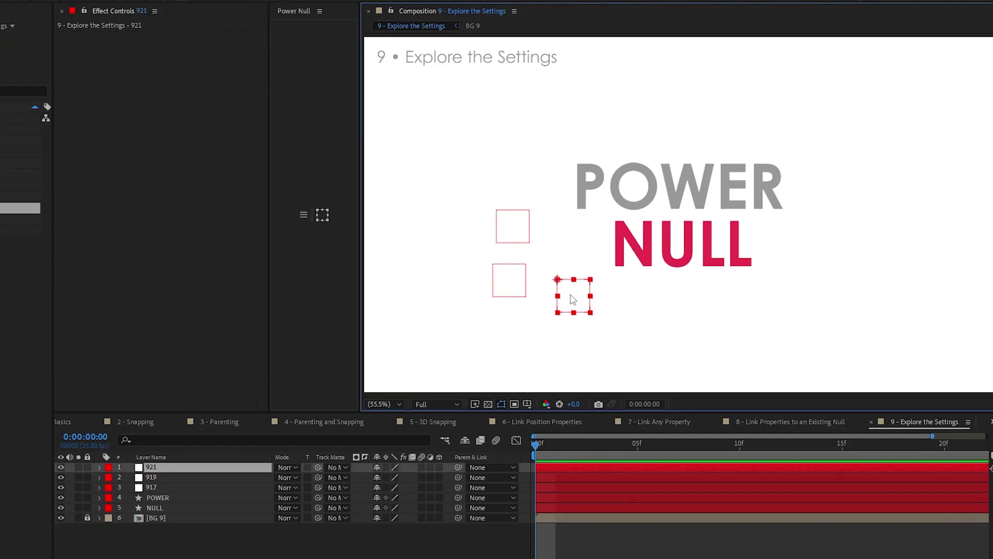
click(513, 276)
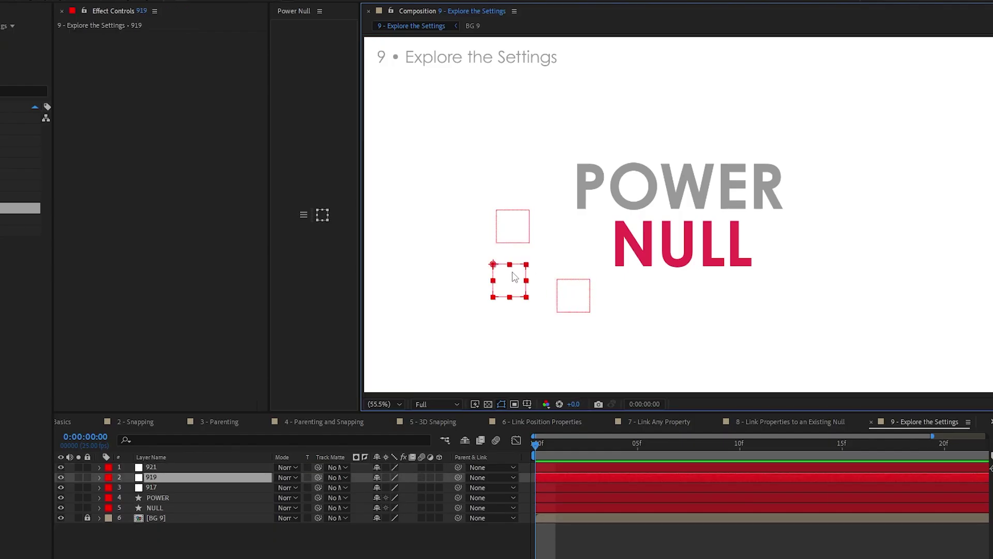
click(513, 236)
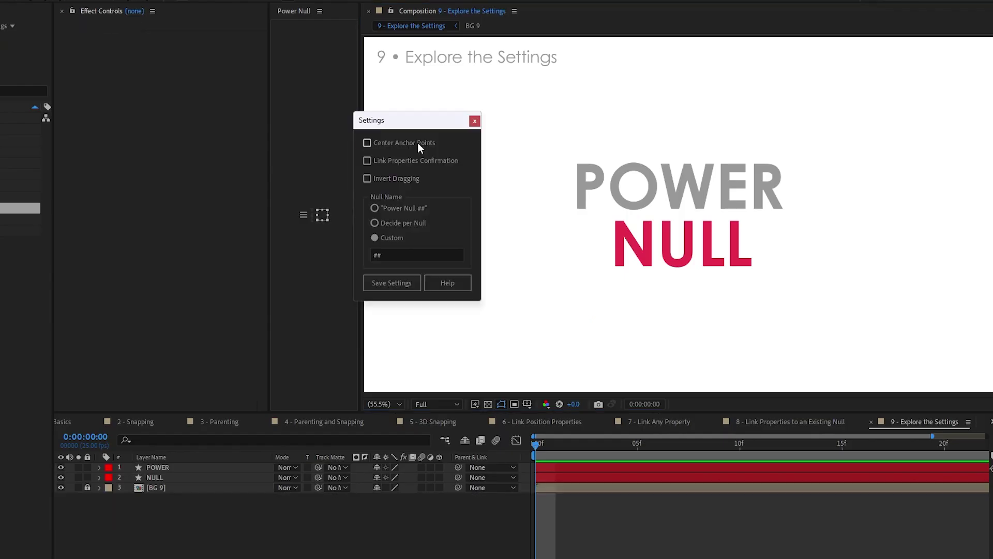
Step: Turn Center Anchor Points back on, save the settings, and place two nulls to the left of the text
click(418, 144)
click(410, 286)
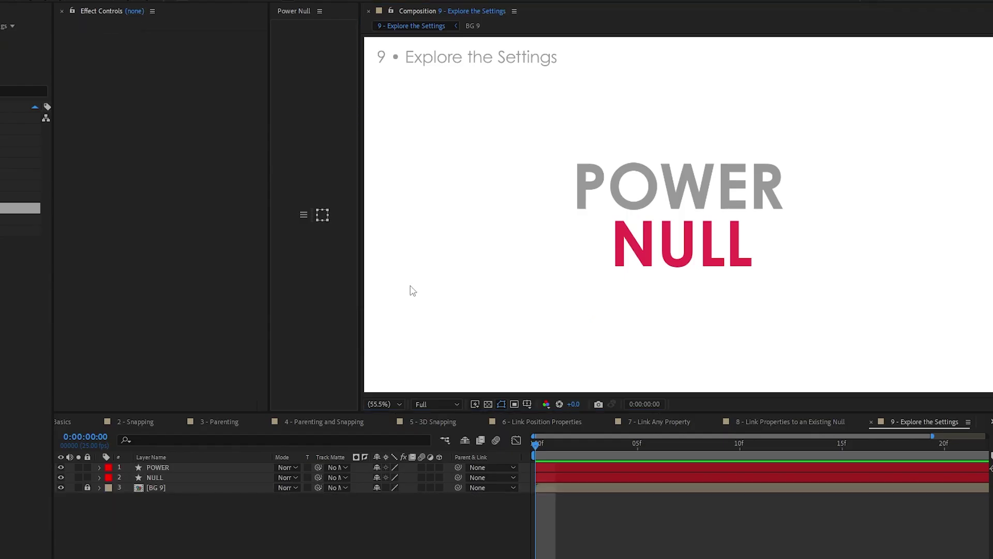
click(499, 181)
click(490, 229)
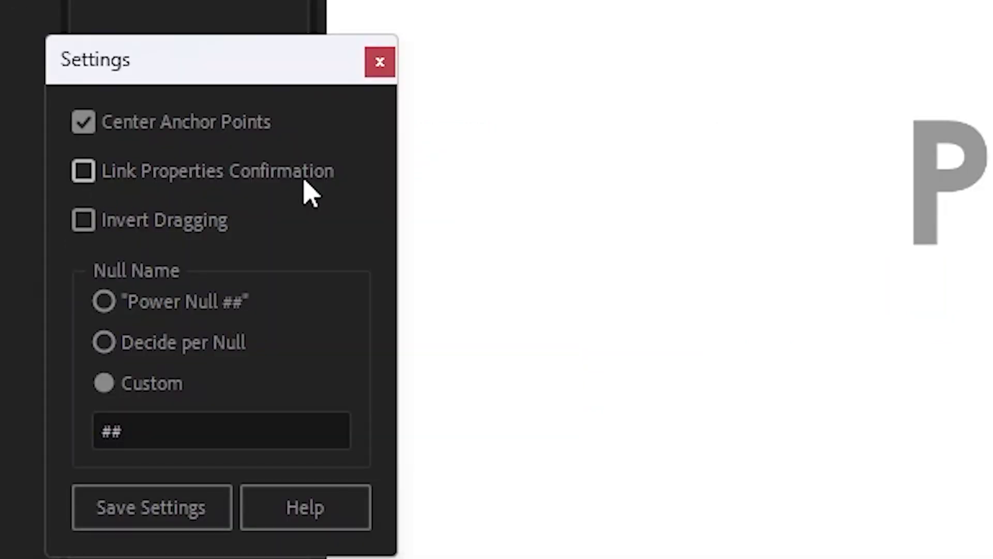
mouse_move(310, 193)
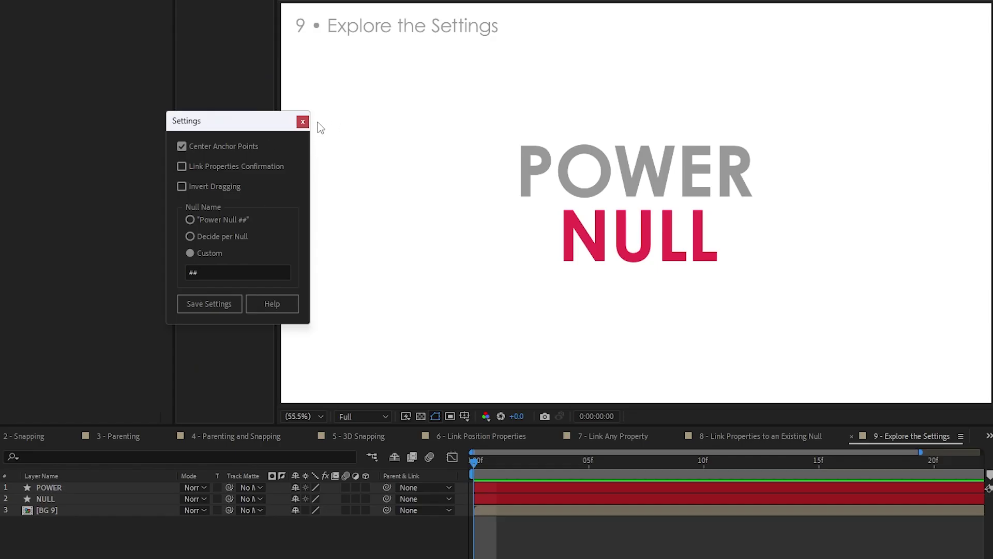
click(303, 123)
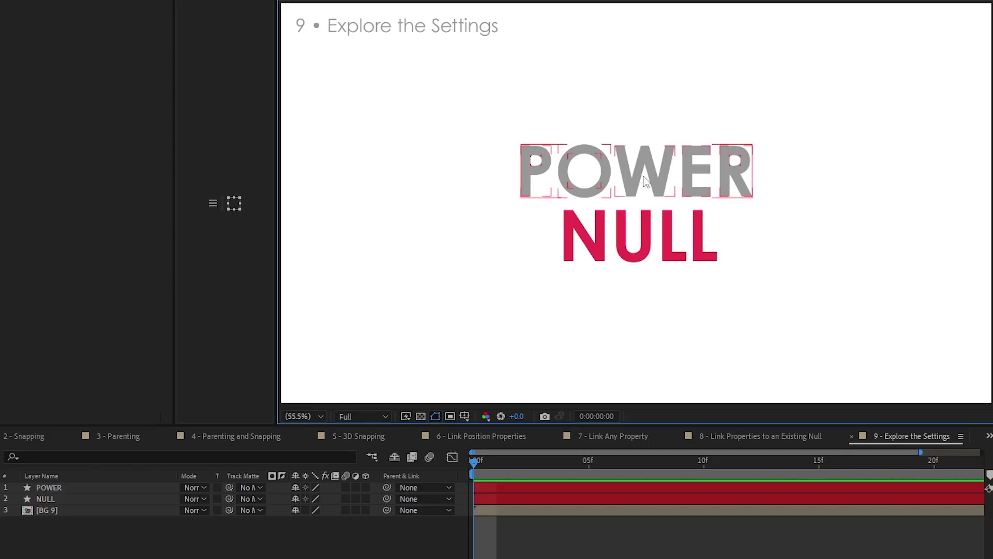
Step: Parent the POWER layer to a new null placed to its upper left, and try rotating the null
click(664, 186)
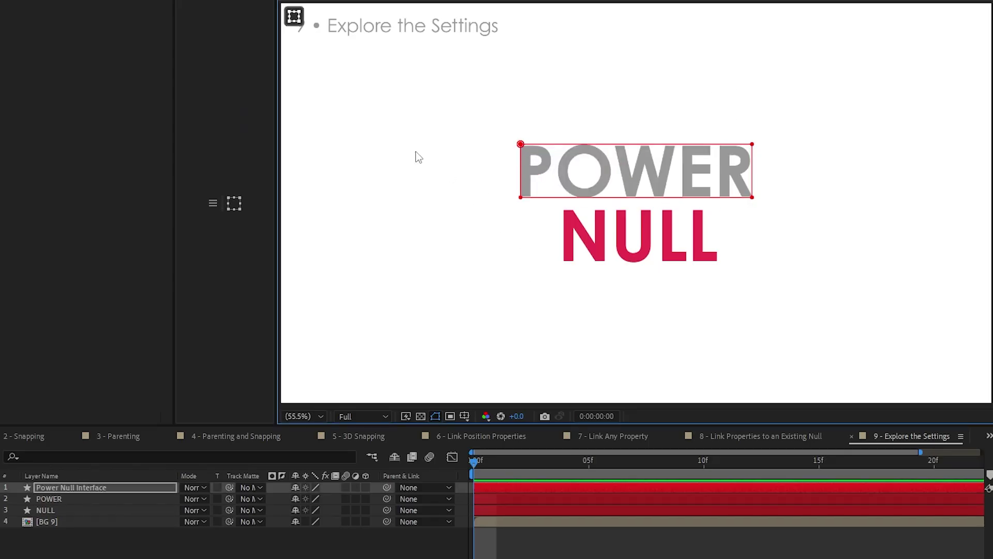
click(429, 131)
key(w)
drag(438, 138, 409, 142)
Step: Undo the null's rotation and the creation of the POWER layer's parent null
key(ctrl+z)
key(v)
key(ctrl+z)
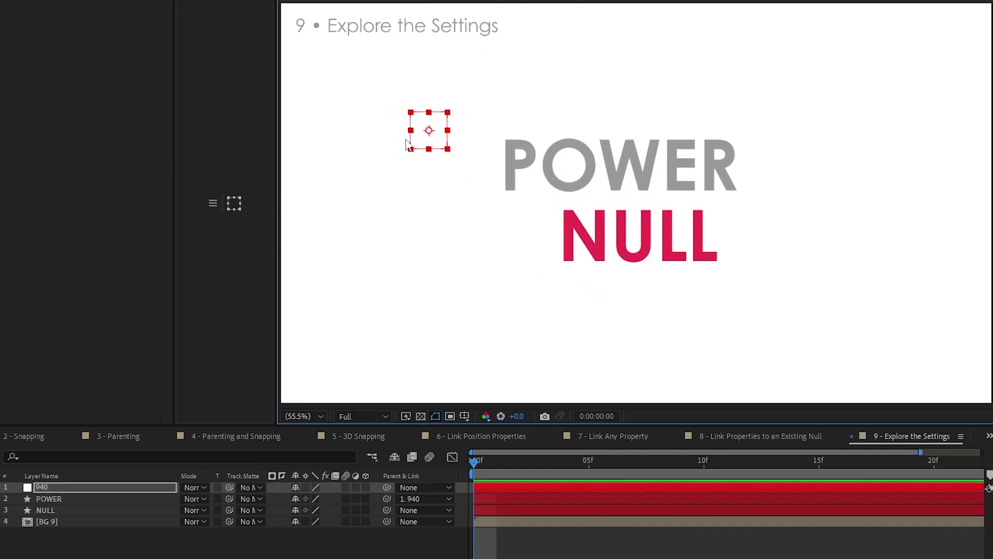
key(ctrl+z)
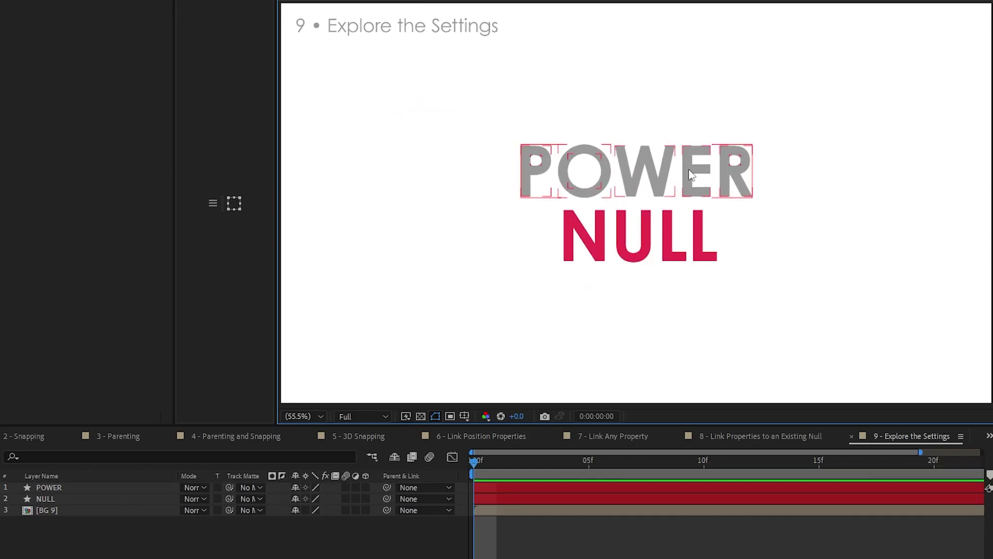
Step: Move the POWER text slightly left, and link its position to a new null placed just left of it
drag(698, 178, 664, 175)
click(234, 203)
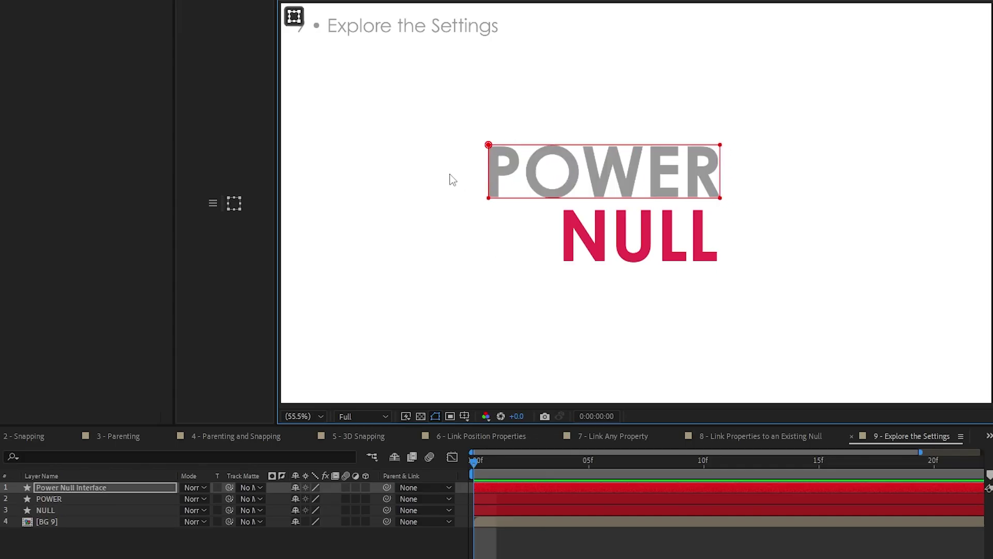
click(450, 175)
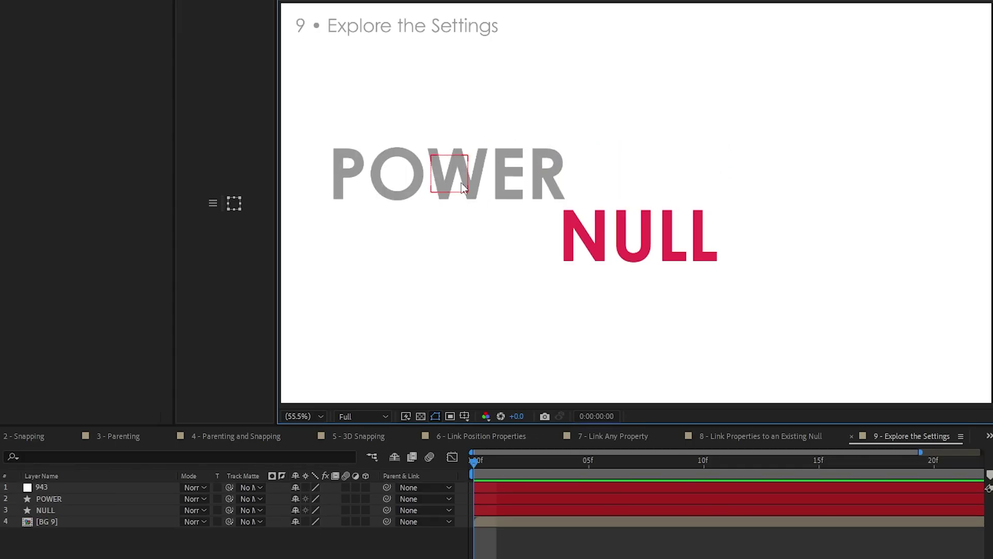
mouse_move(457, 178)
mouse_down()
mouse_move(524, 174)
mouse_move(454, 178)
mouse_up()
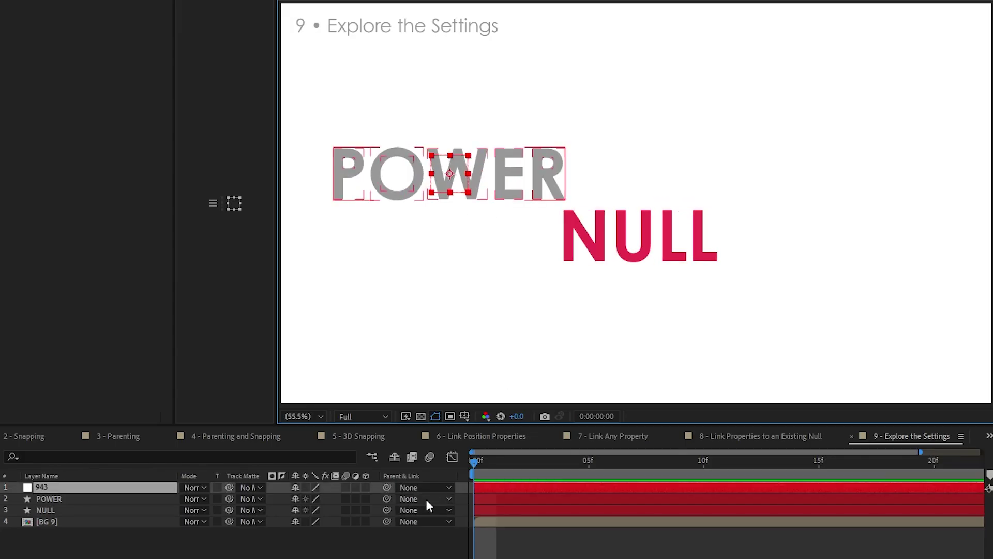
Step: Reveal the POWER layer's expressions to examine how the null drives its position
click(72, 499)
key(e)
key(e)
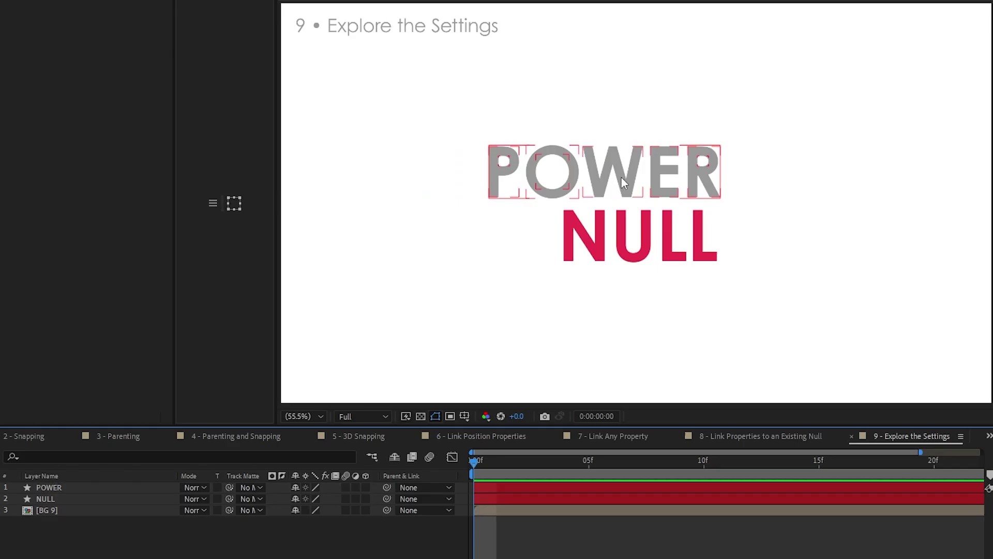
Step: Move the POWER text slightly upward, and expand the layer's Transform properties
click(621, 178)
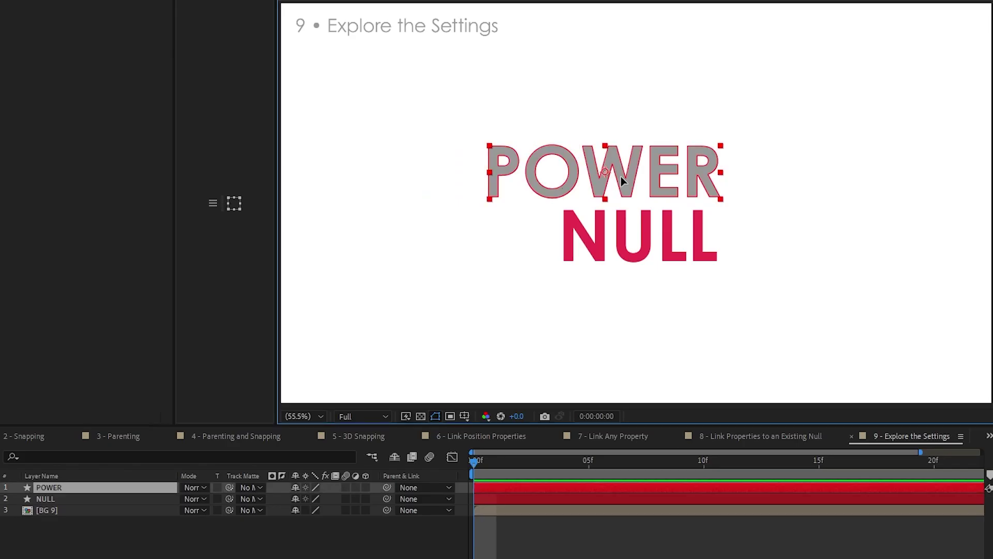
drag(621, 176, 628, 163)
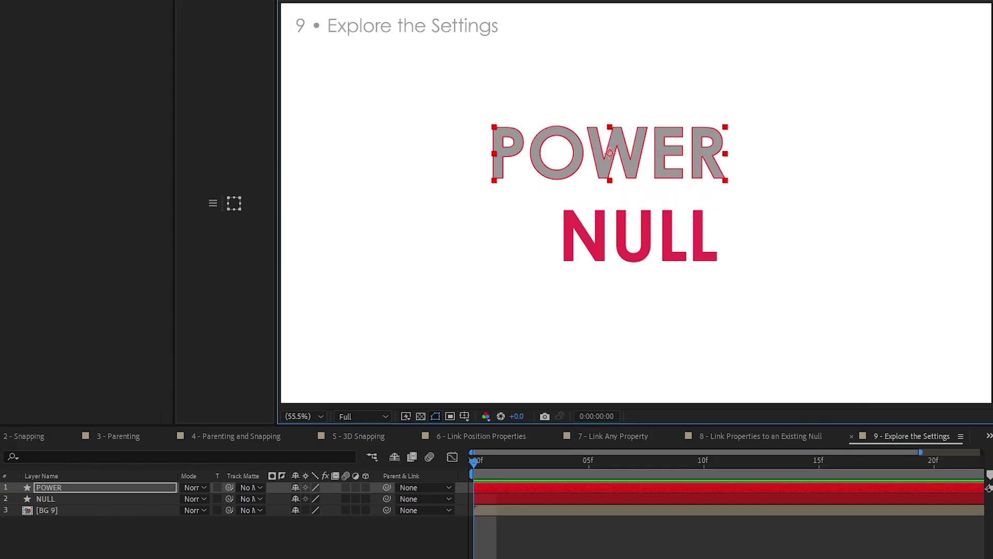
click(1, 487)
click(1, 500)
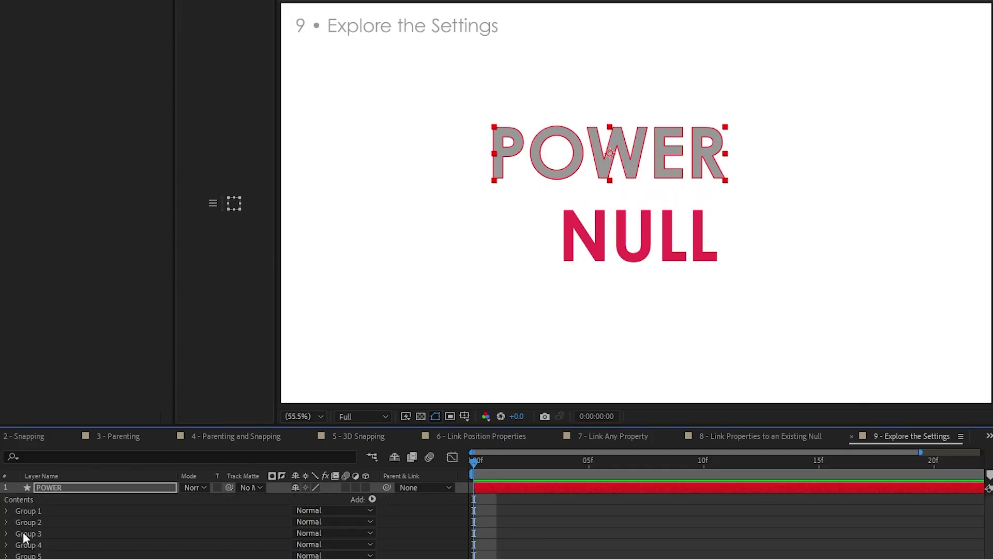
click(1, 488)
click(1, 499)
click(1, 500)
click(1, 511)
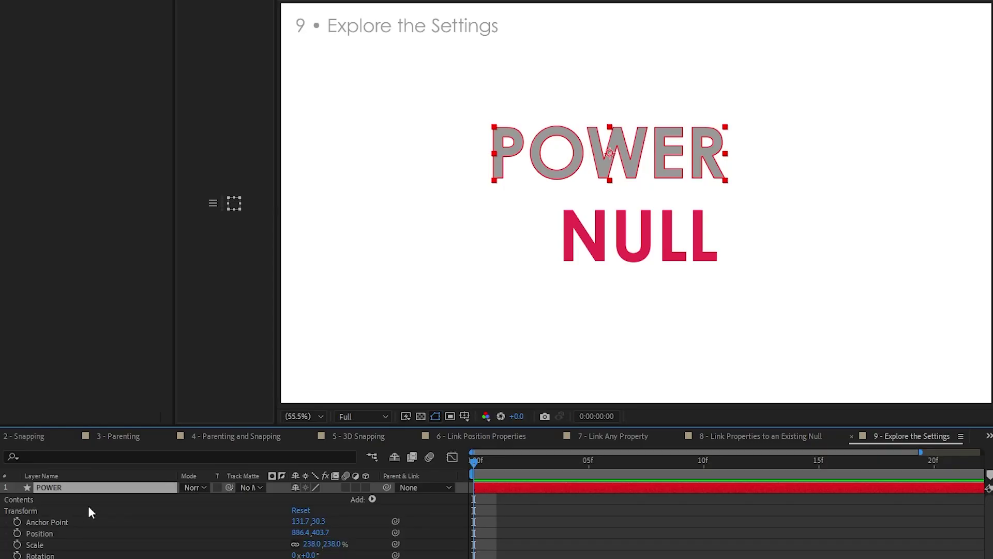
Step: With the POWER layer's Position property selected, move the text farther left and slightly up, and clear the selection
click(668, 187)
drag(668, 165, 622, 156)
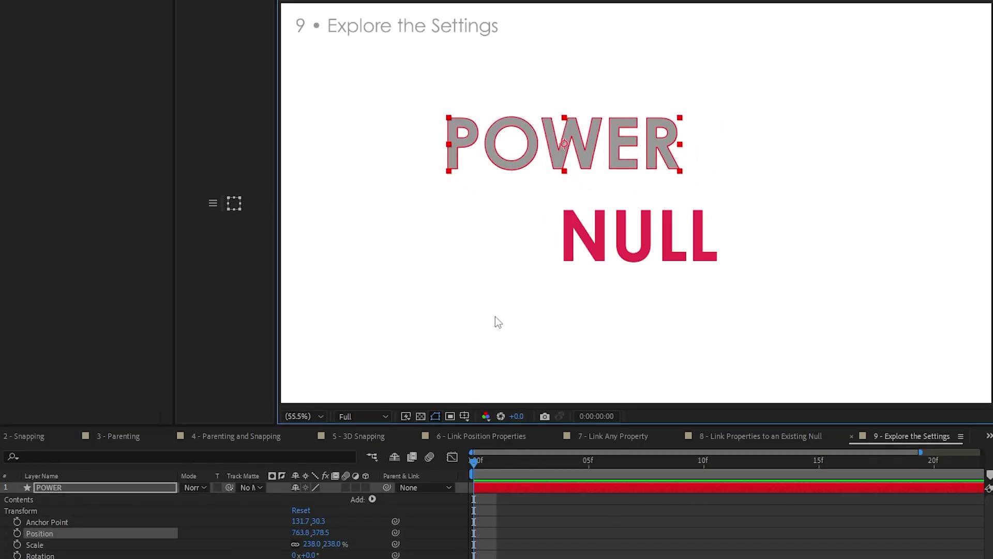
click(487, 235)
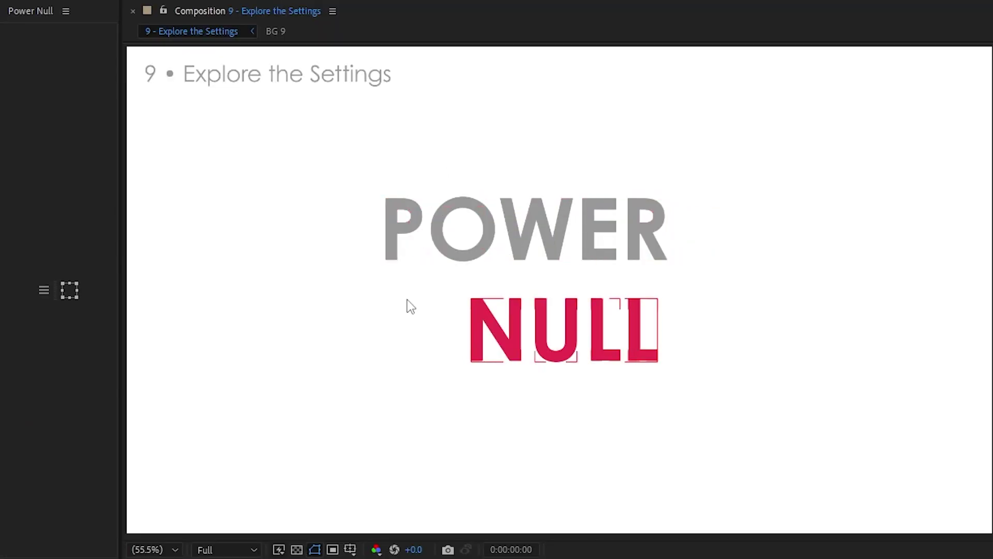
Step: Enable Link Properties Confirmation in the Power Null settings, save them, and move the POWER text farther left
click(366, 352)
click(44, 290)
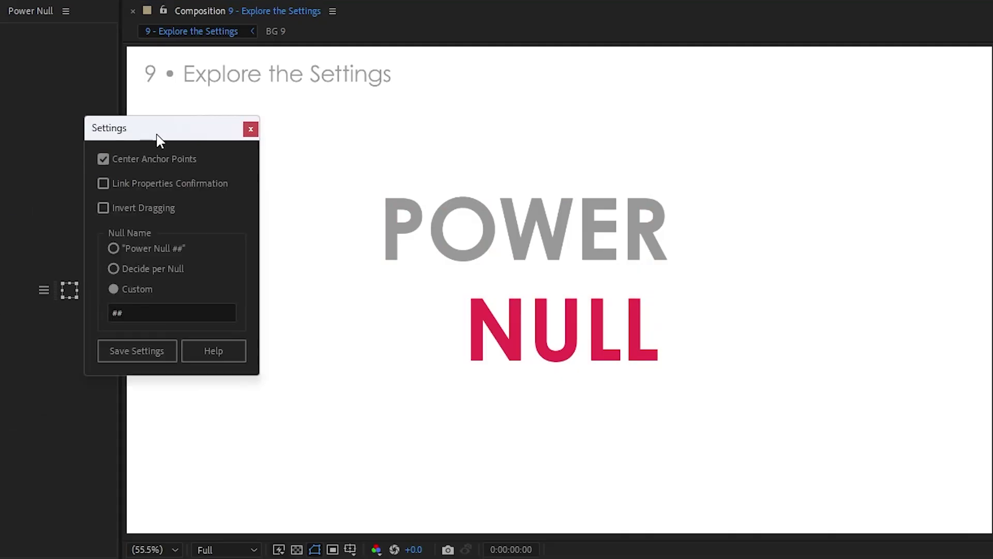
click(172, 183)
click(150, 357)
drag(544, 226, 469, 229)
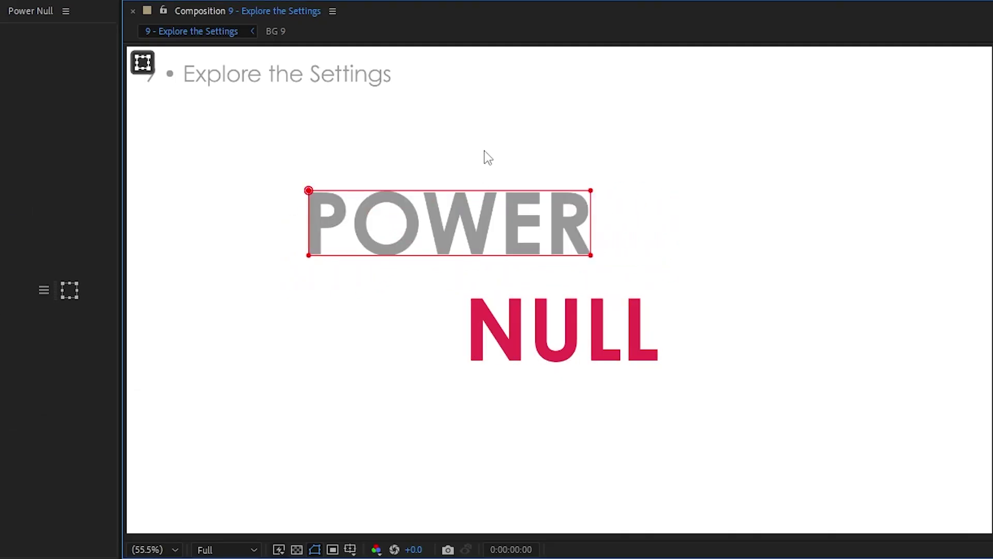
Step: Place a null just above the POWER text, confirm linking its Position property, and undo the link
click(484, 150)
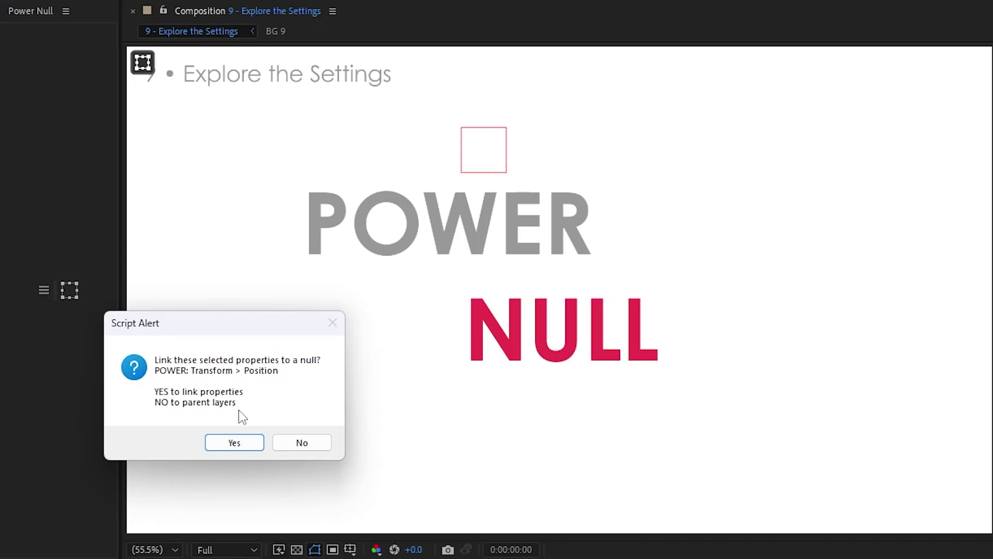
click(249, 442)
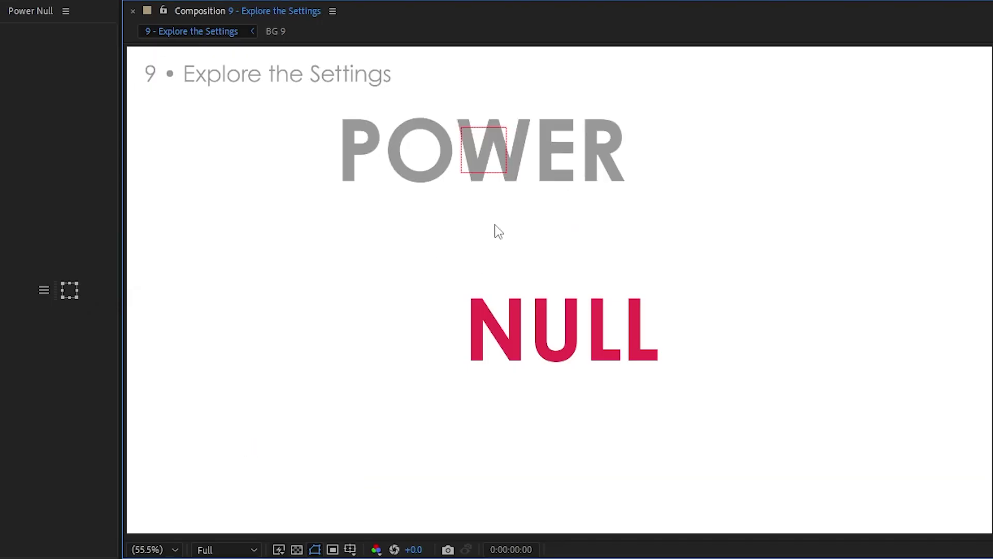
click(500, 164)
key(ctrl+z)
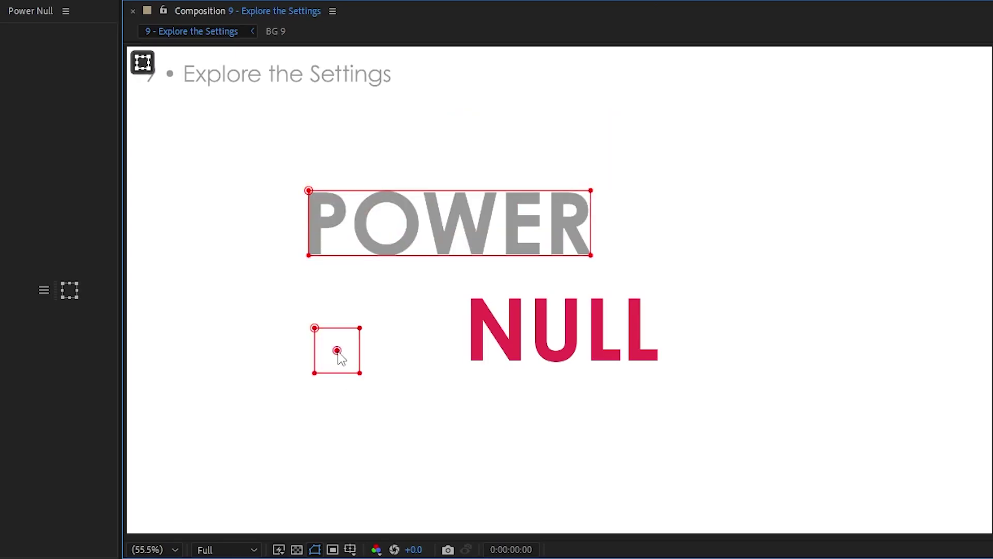
Step: Place a null below the POWER text, choose parenting instead of linking, and move the null slightly left
click(337, 351)
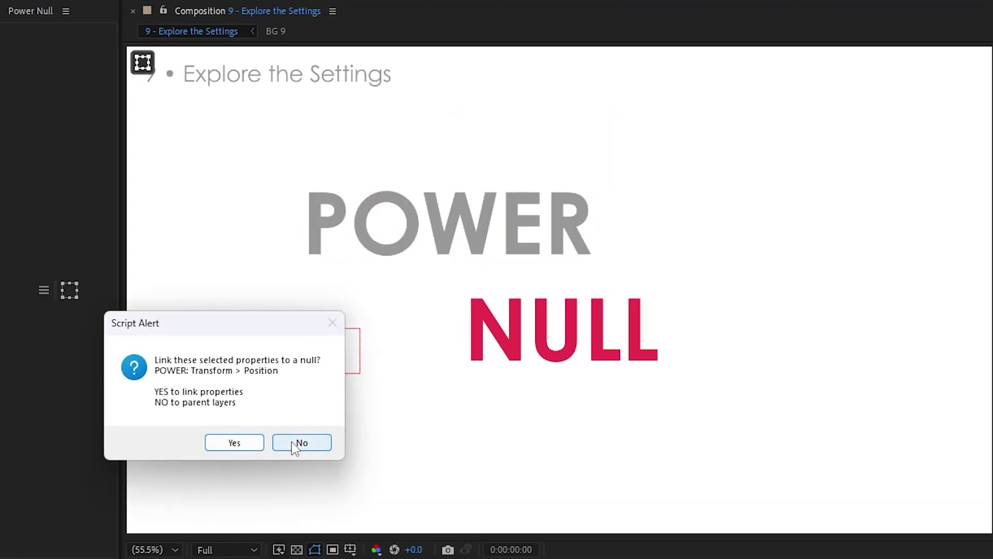
click(316, 447)
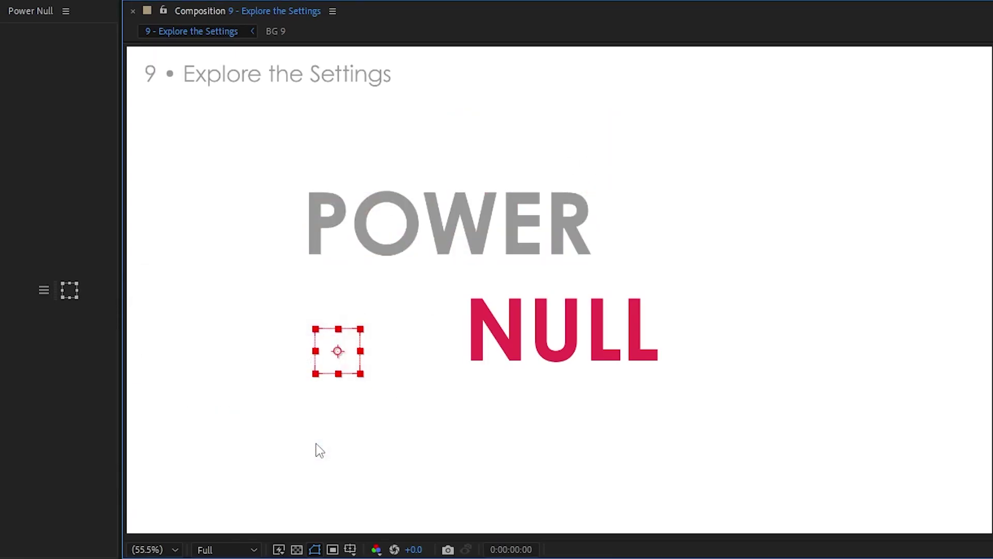
mouse_move(339, 356)
mouse_down()
mouse_move(306, 346)
mouse_move(341, 362)
mouse_move(322, 353)
mouse_up()
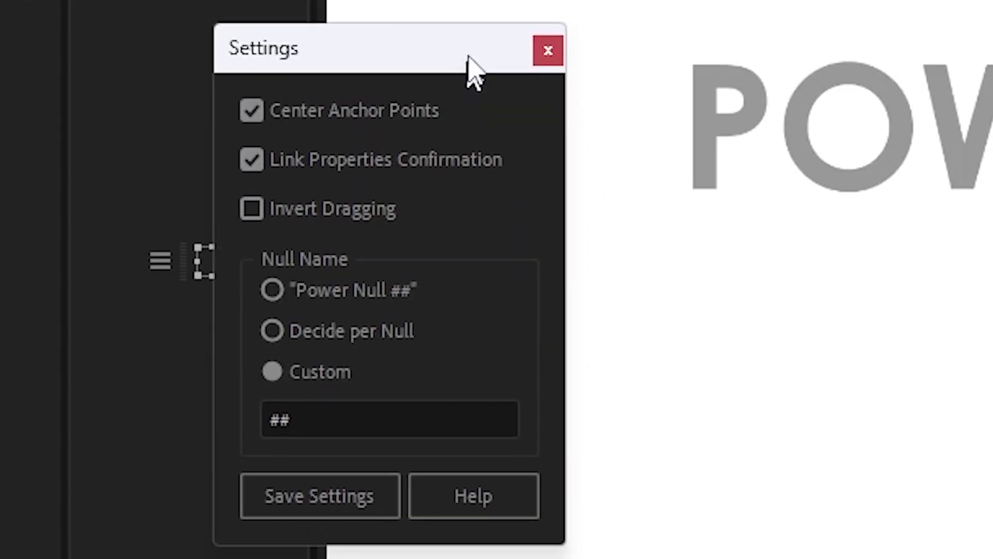
Step: Check the Invert Dragging option in the settings, and place a null by dragging below and left of the POWER text
drag(470, 72, 477, 62)
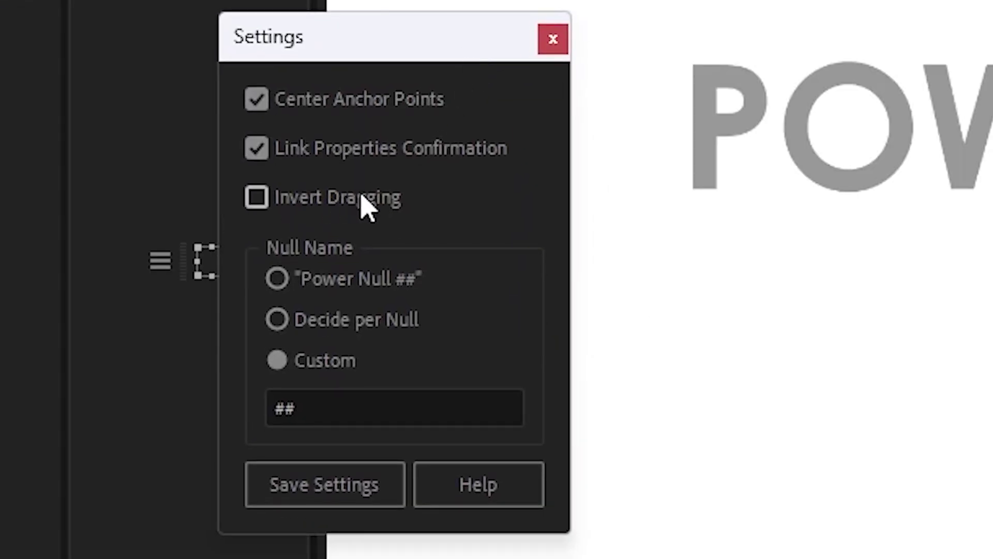
mouse_move(353, 210)
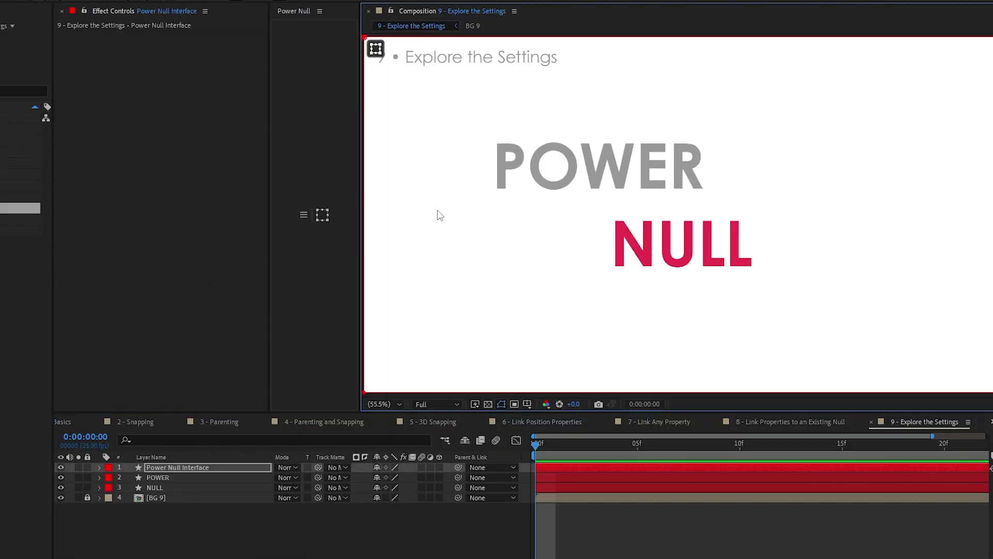
drag(440, 215, 488, 271)
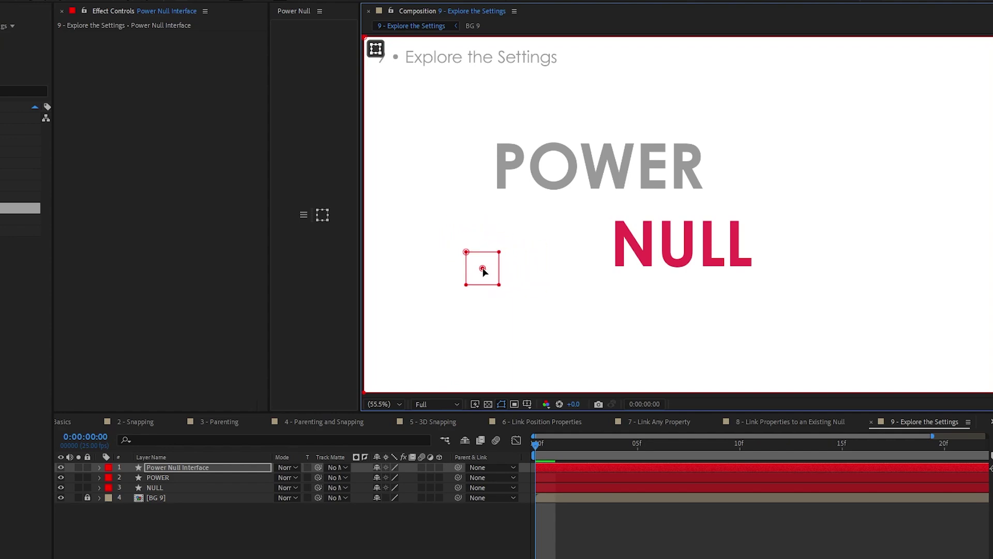
Step: Enable Invert Dragging, save the settings, and place a second null by dragging just above and left of the first one
click(303, 214)
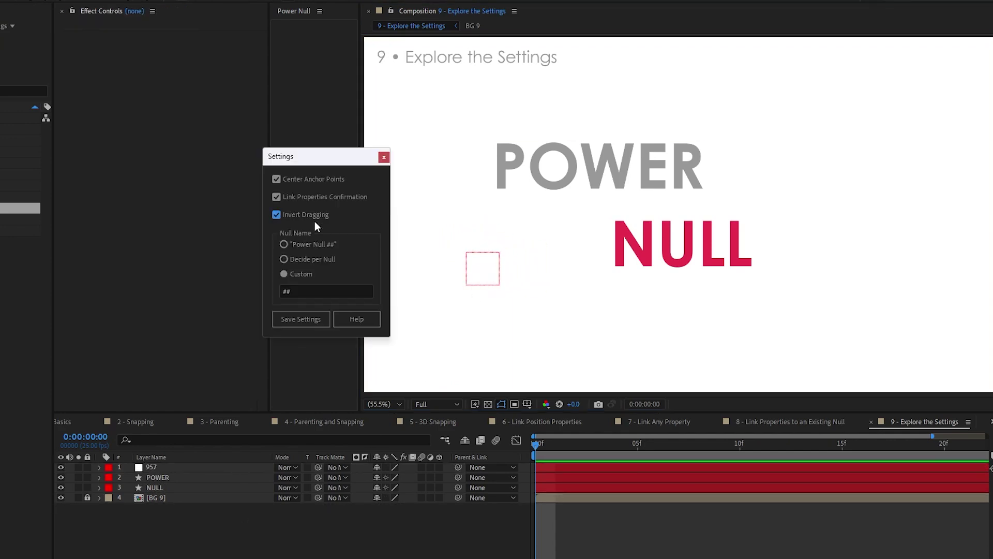
click(310, 322)
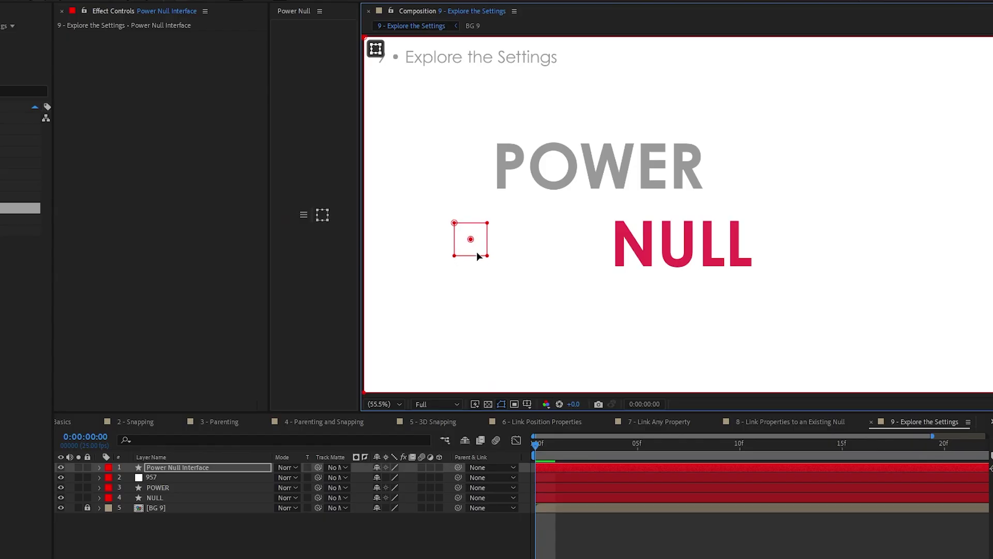
mouse_move(476, 252)
mouse_down()
mouse_move(523, 311)
mouse_move(422, 246)
mouse_move(439, 290)
mouse_move(508, 284)
mouse_move(460, 253)
mouse_move(467, 298)
mouse_move(488, 265)
mouse_move(501, 297)
mouse_move(488, 268)
mouse_move(443, 262)
mouse_move(465, 277)
mouse_move(482, 254)
mouse_up()
click(383, 522)
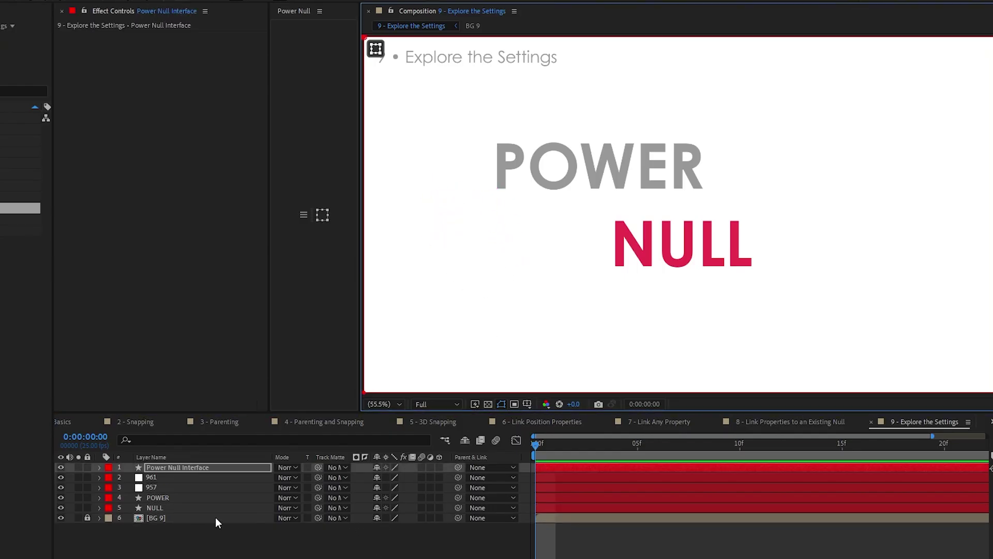
click(170, 487)
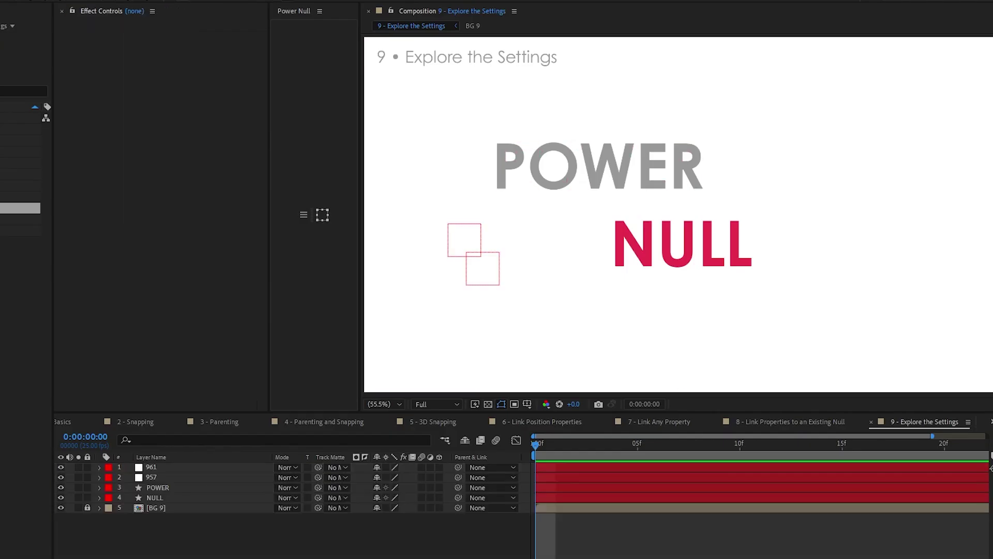
Step: Disable Invert Dragging, set the null naming to "Power Null ##", and save the settings
drag(475, 176, 382, 171)
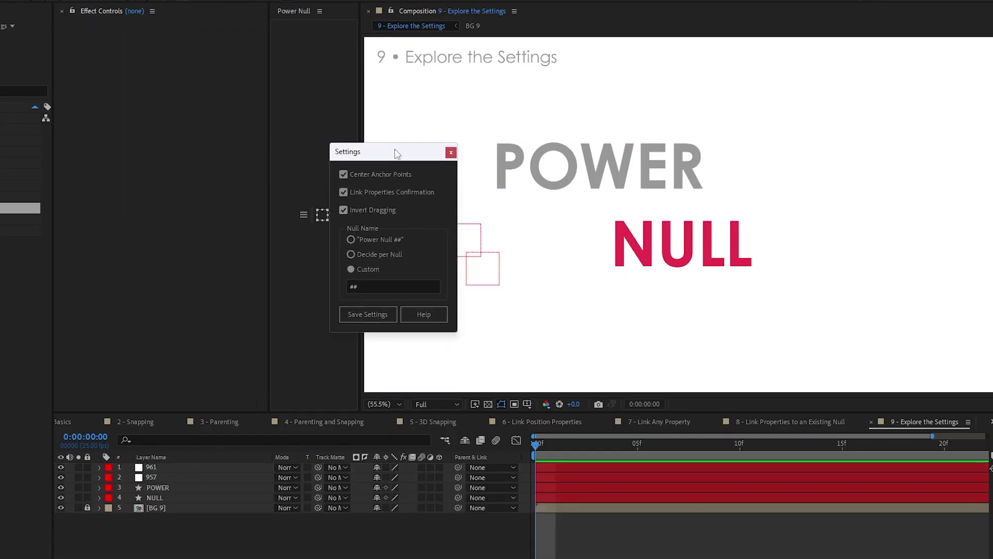
mouse_move(405, 154)
mouse_down()
mouse_move(373, 147)
mouse_move(400, 142)
mouse_up()
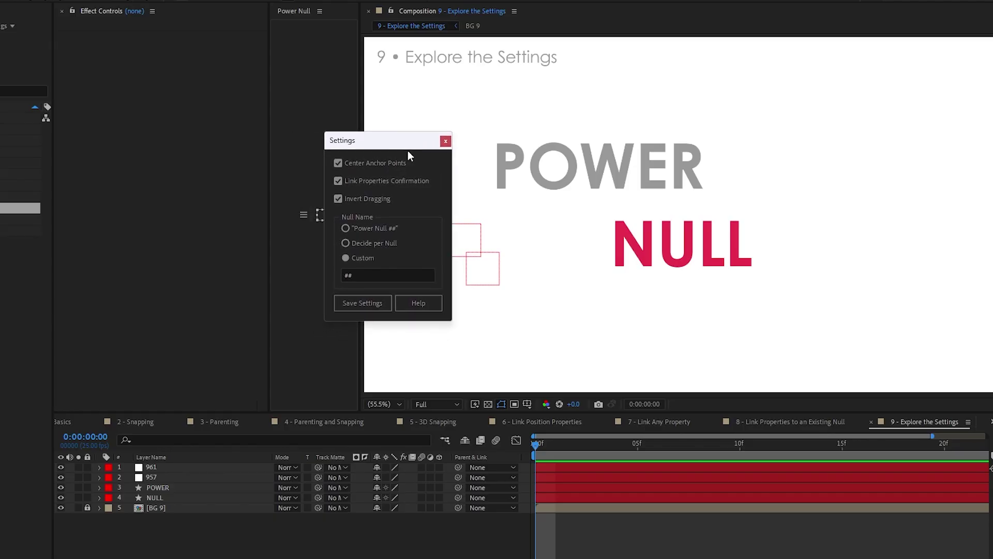
click(375, 199)
click(386, 199)
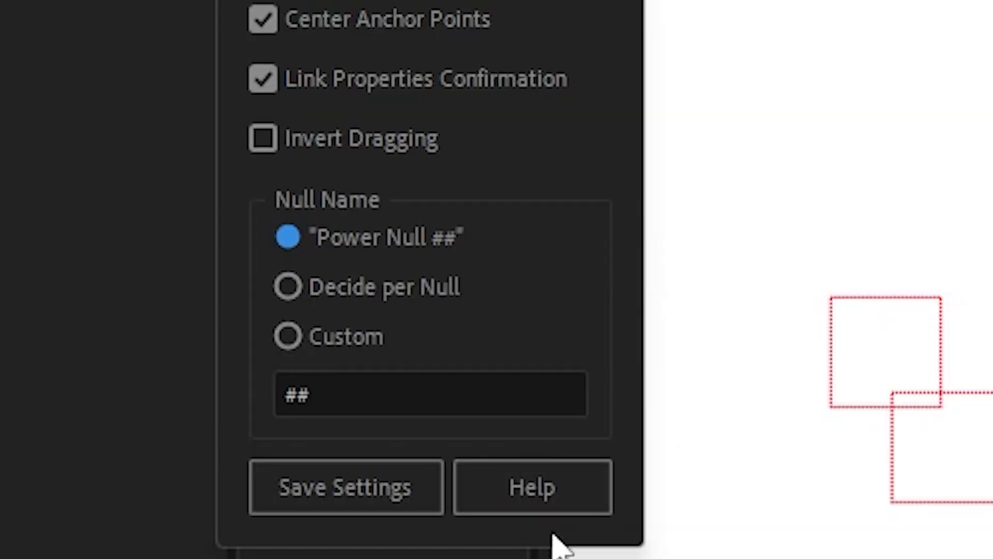
click(316, 281)
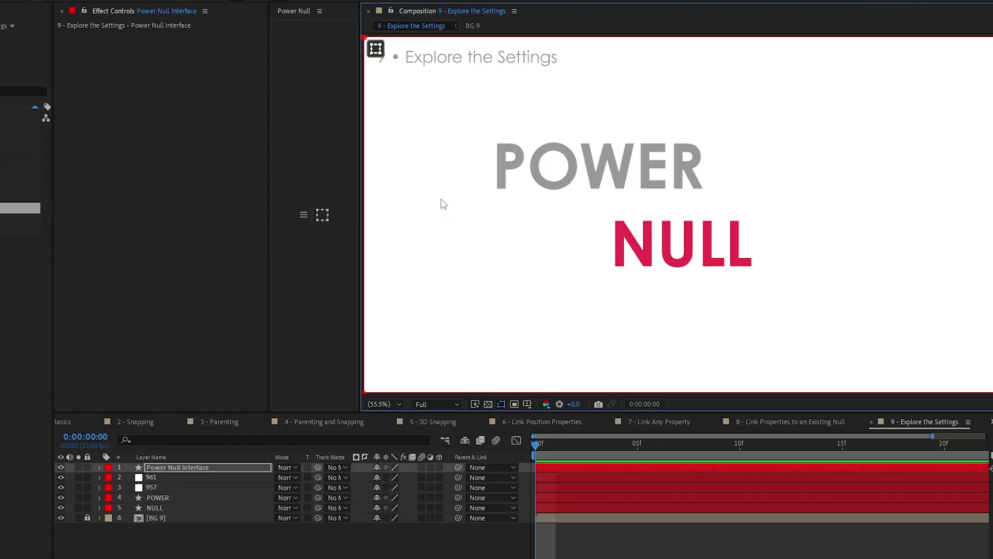
Step: Place three nulls with the "Power Null ##" naming around the existing ones, and select the nulls
click(437, 216)
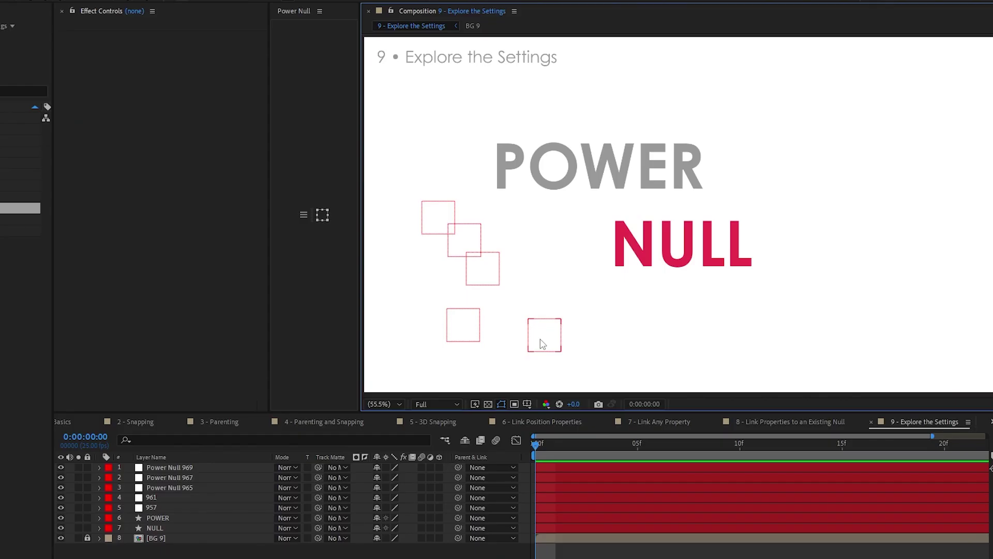
drag(418, 364, 478, 212)
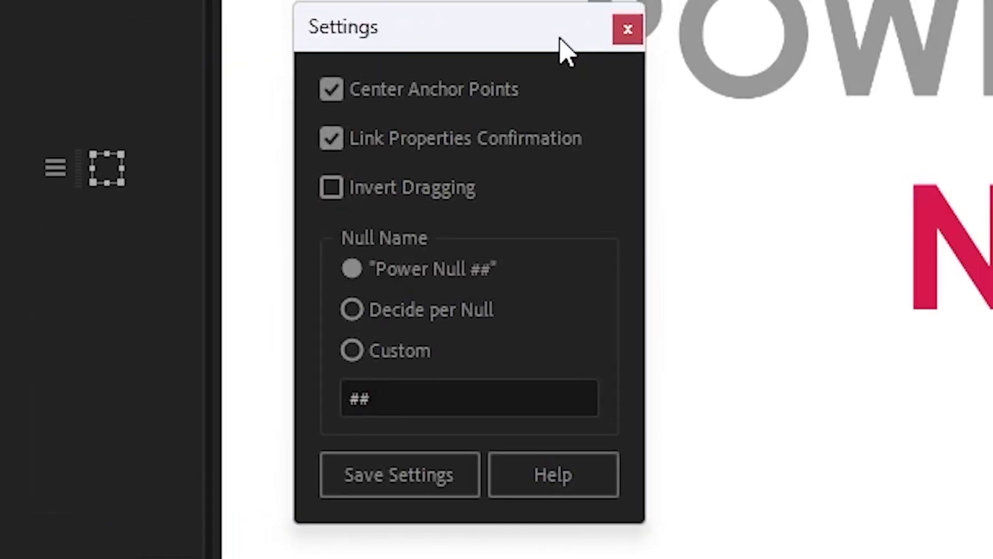
Step: Set the null naming to Decide per Null and save the settings
drag(561, 38, 463, 78)
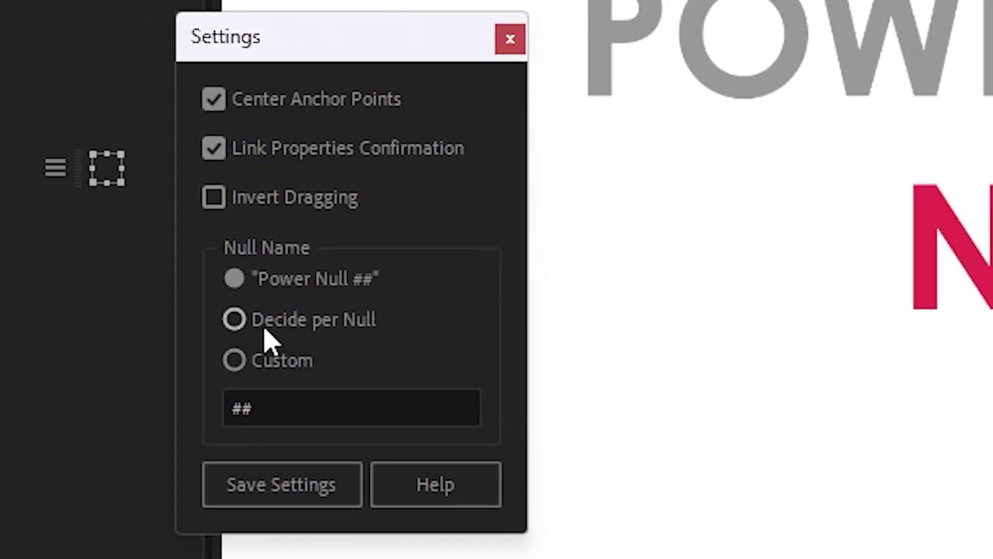
click(368, 331)
click(287, 485)
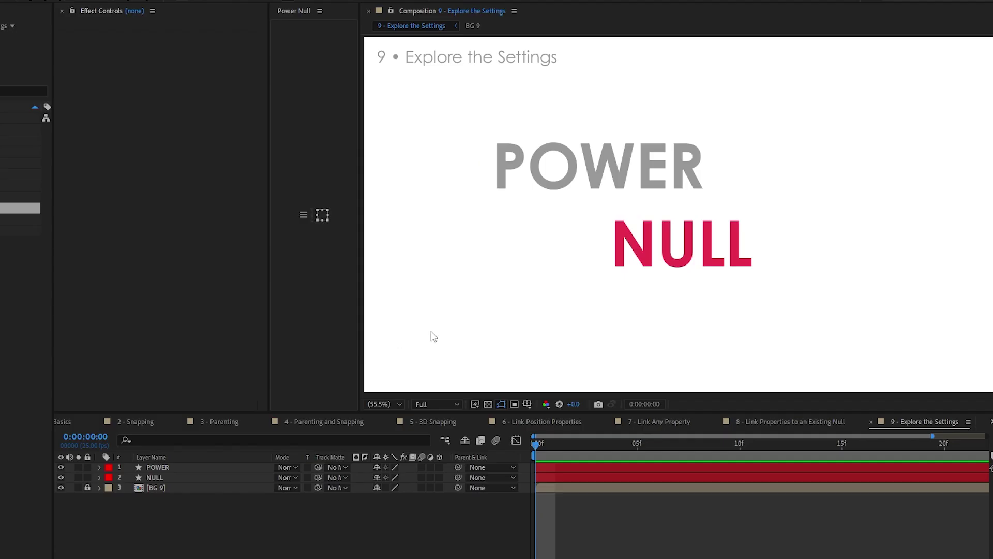
Step: Place two nulls in the composition, naming them "Null 1" and "Null 2"
click(463, 264)
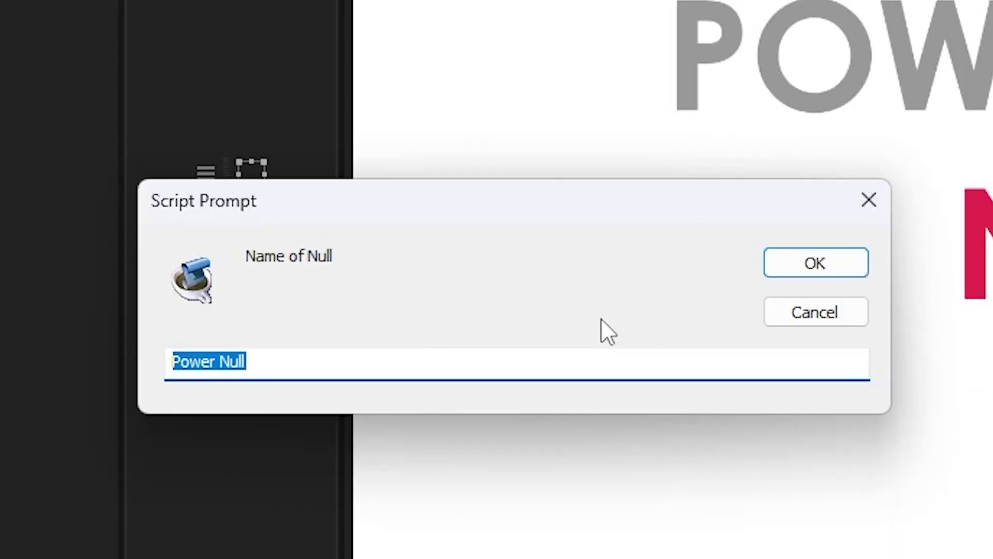
text(Null 1)
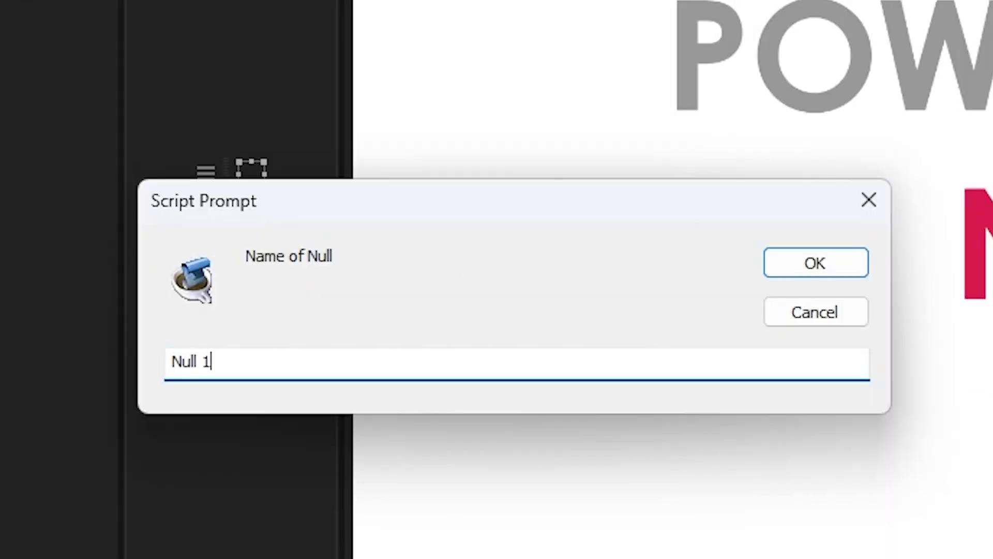
key(Return)
click(780, 433)
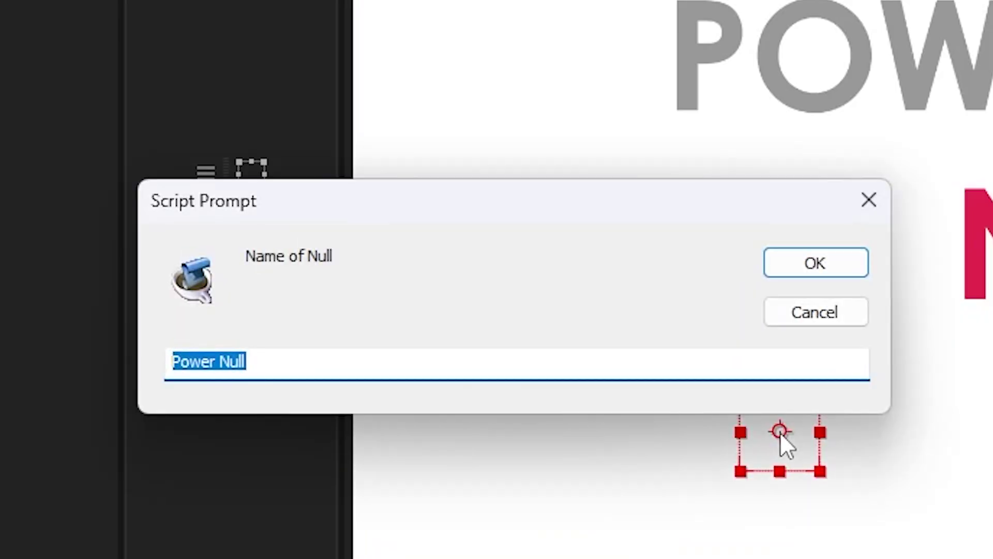
text(Null 2)
key(Return)
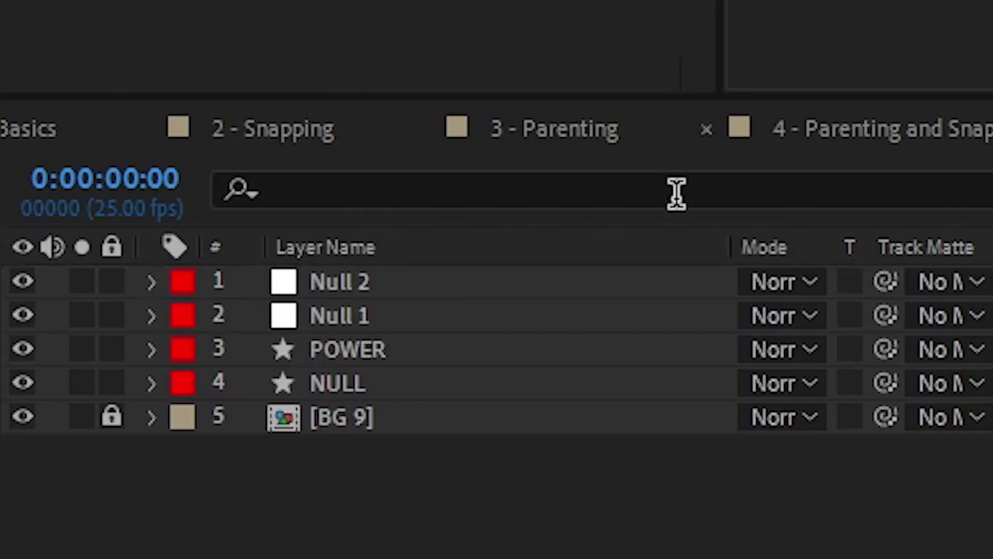
Step: Delete the Null 1 and Null 2 layers
click(381, 295)
shift+click(381, 317)
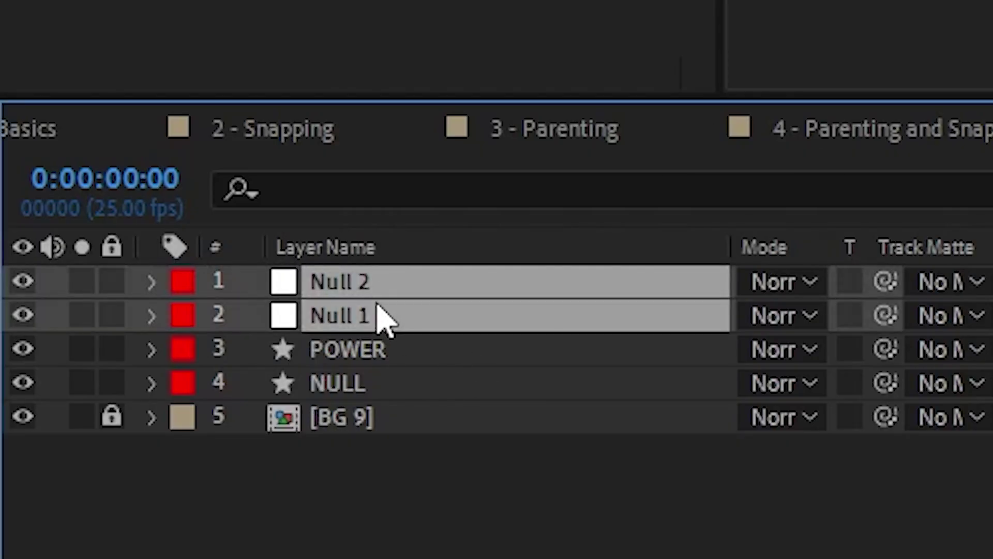
key(Delete)
Step: Switch the null naming in the settings to Custom with the name "New Null Layer"
click(304, 214)
drag(401, 210, 394, 183)
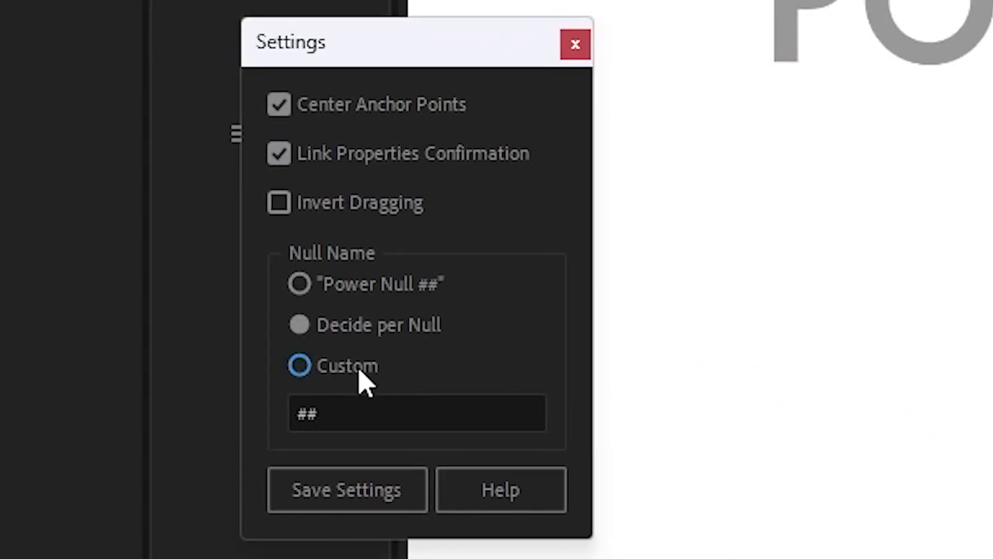
click(360, 372)
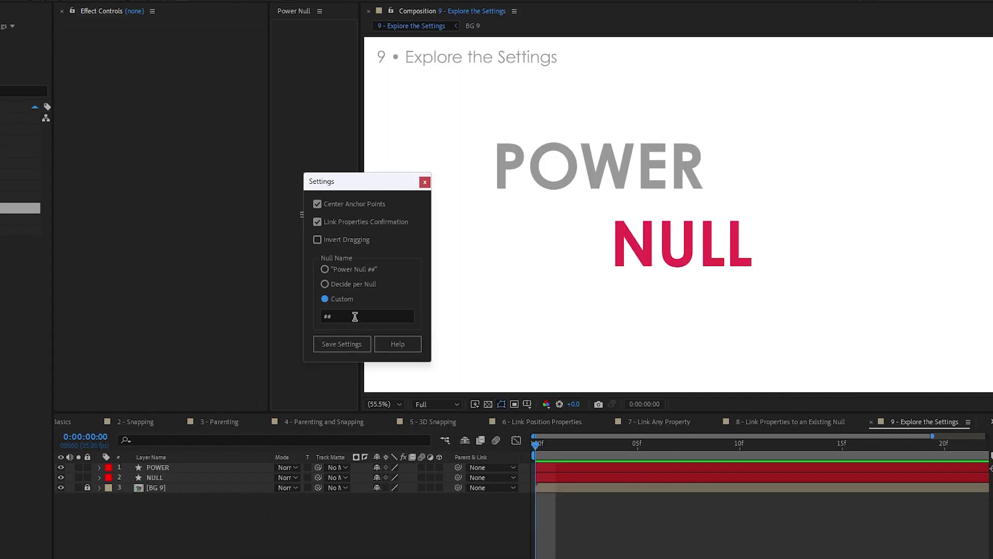
click(353, 316)
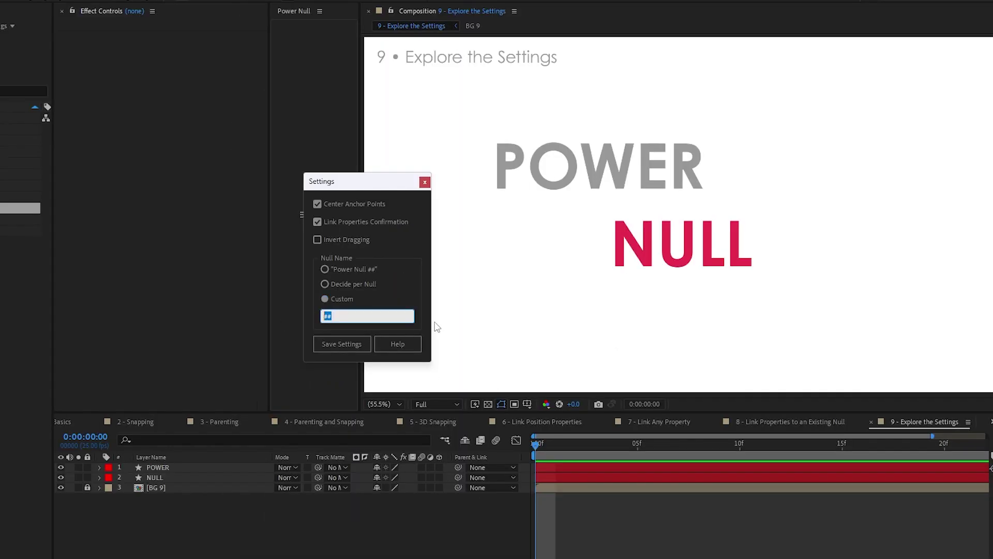
text(N)
text(ew Nul)
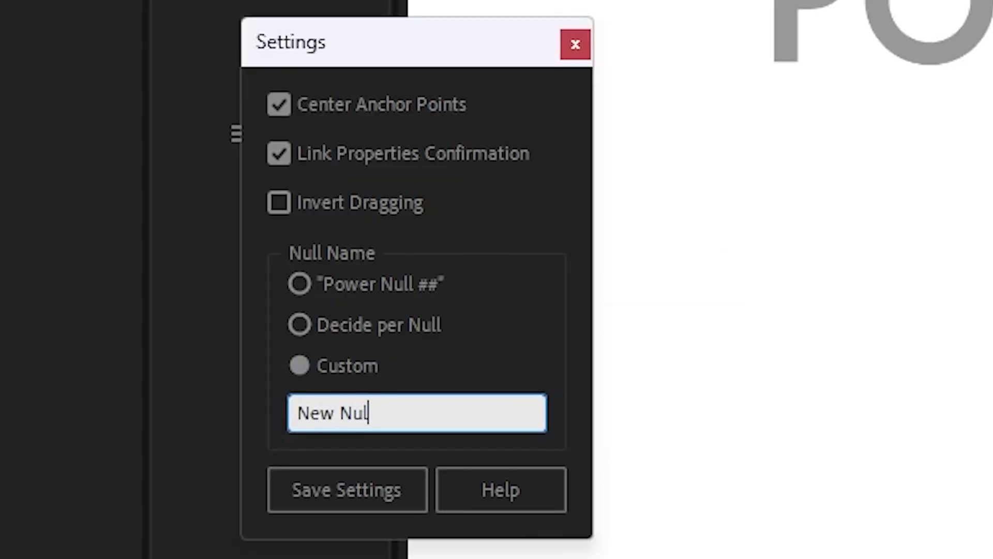
text(l Layer)
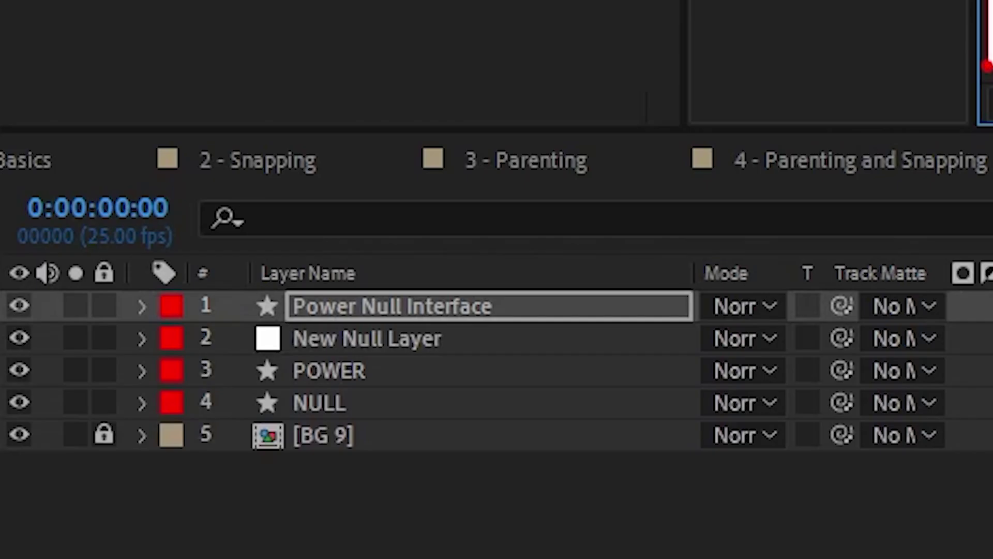
Step: Remove the Power Null interface and save the settings with the custom null name "New Null Layer ##"
key(Delete)
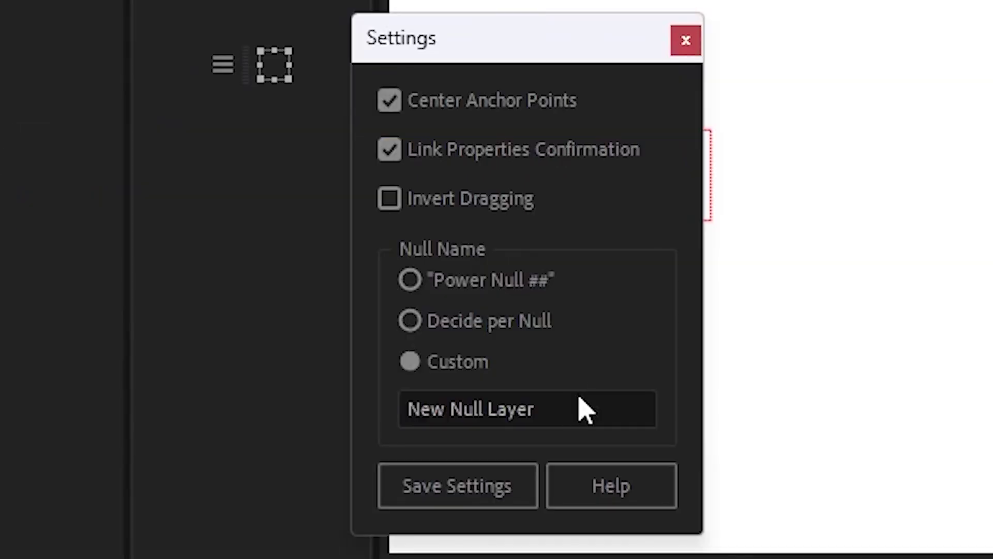
click(585, 402)
text(#)
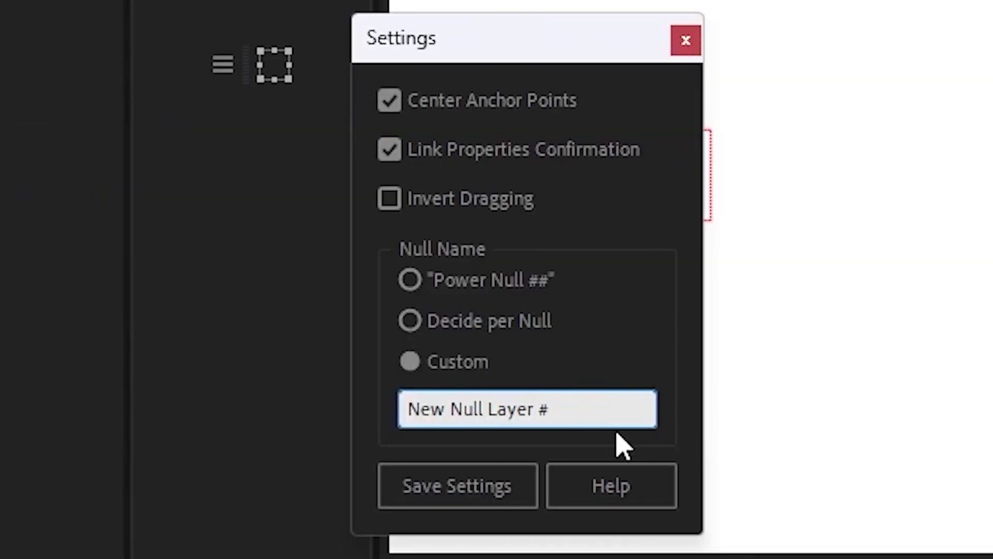
click(492, 494)
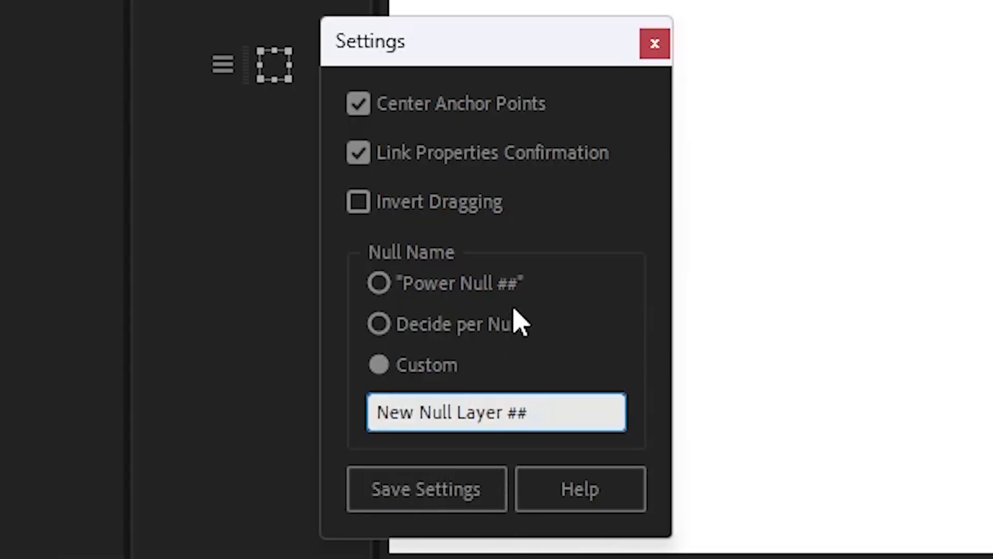
click(481, 491)
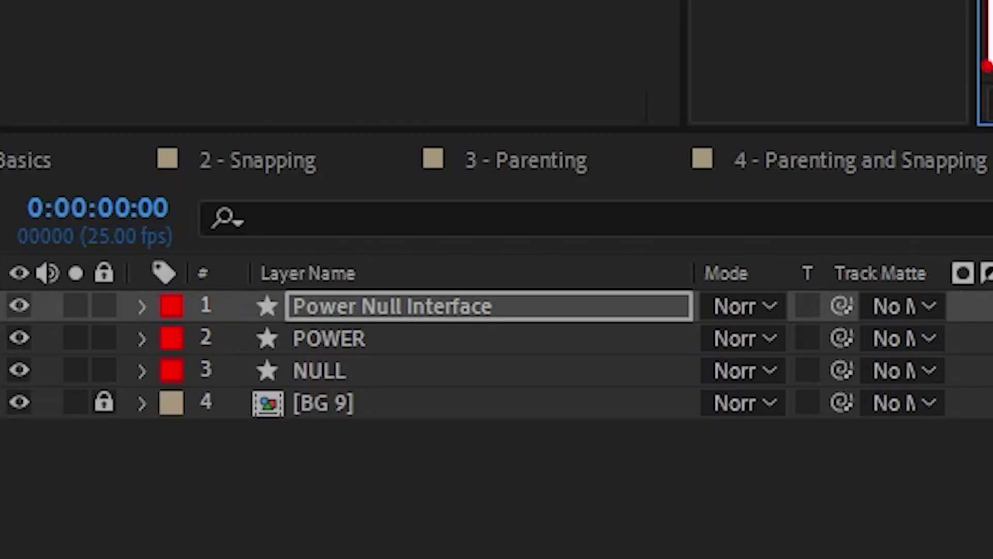
Step: Place three nulls in the 9 - Explore the Settings composition to test the numbered custom name
click(367, 40)
click(366, 39)
click(366, 40)
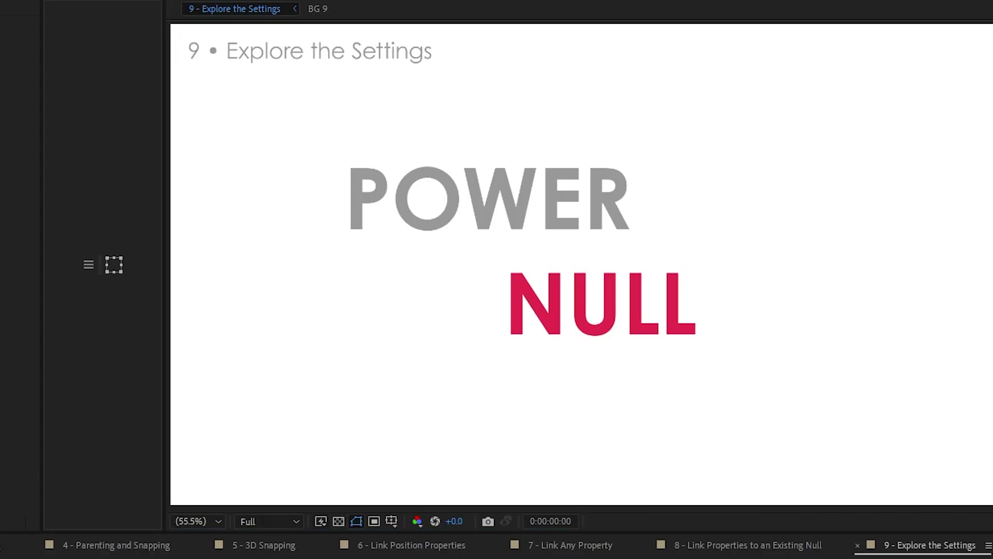
Step: Open the Power Null help from its settings, look over the basic and advanced usage notes, and close it
click(88, 265)
drag(158, 276, 273, 235)
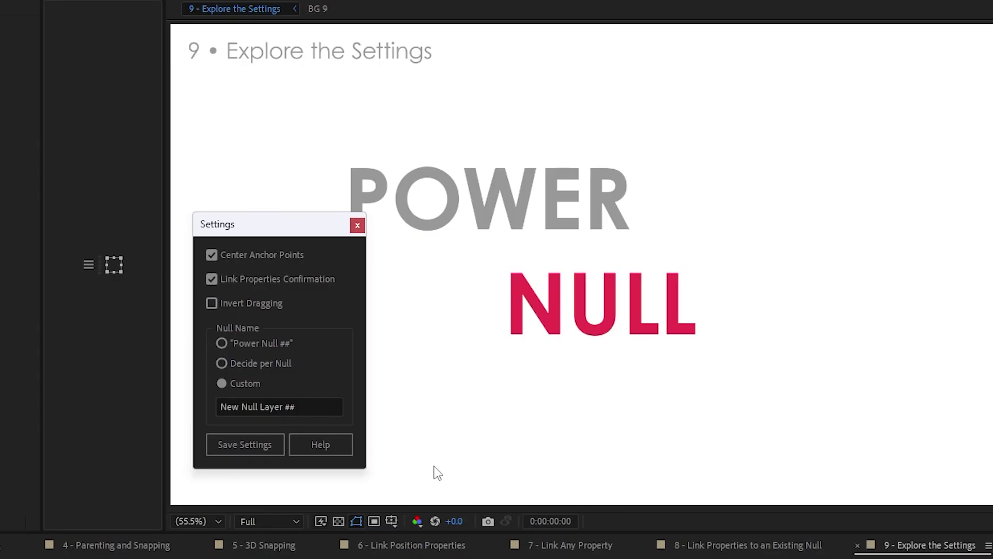
click(328, 446)
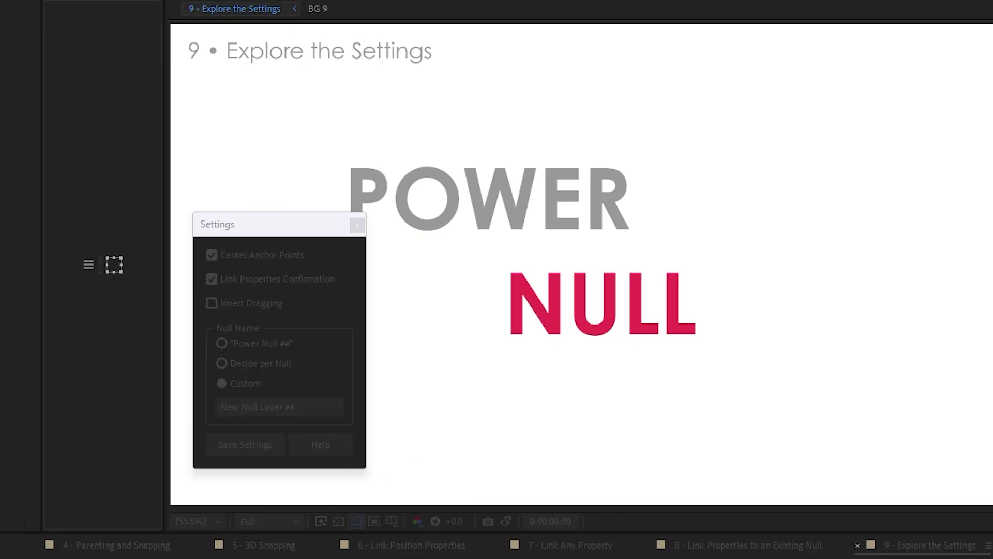
drag(46, 152, 542, 73)
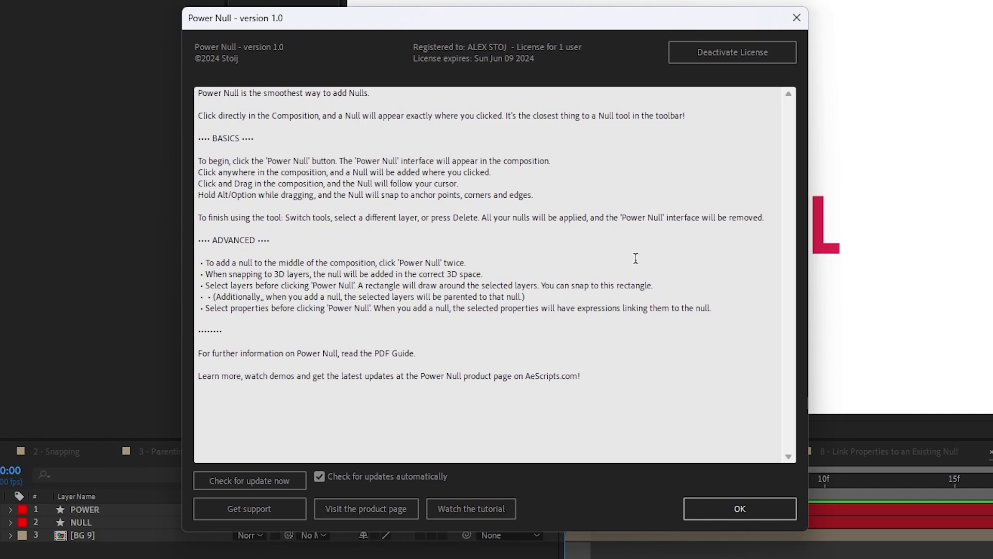
drag(223, 93, 460, 421)
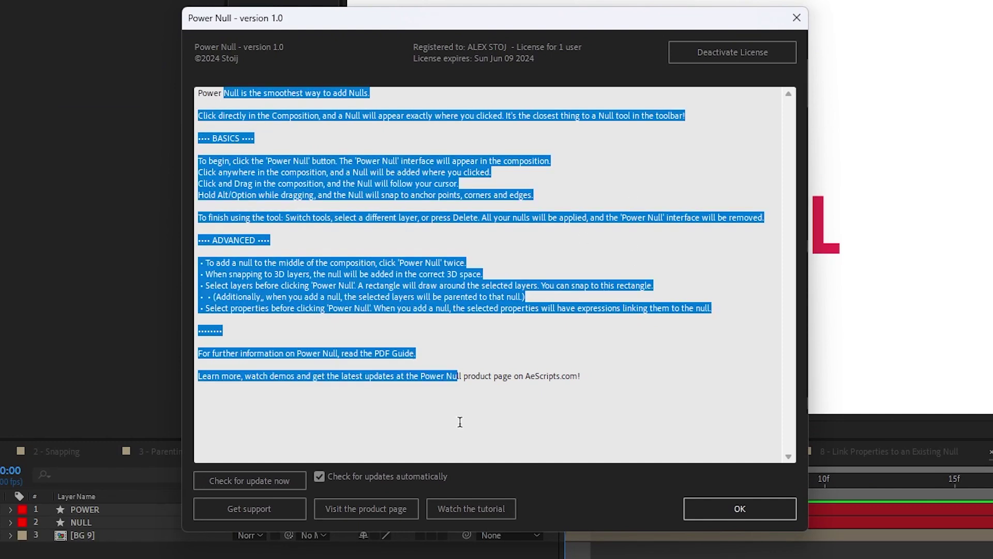
click(593, 400)
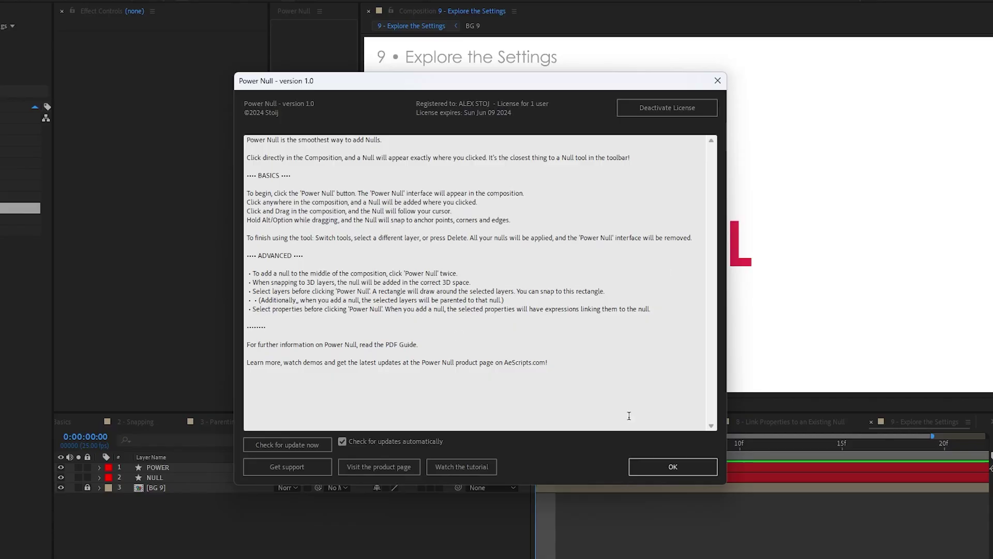
click(689, 467)
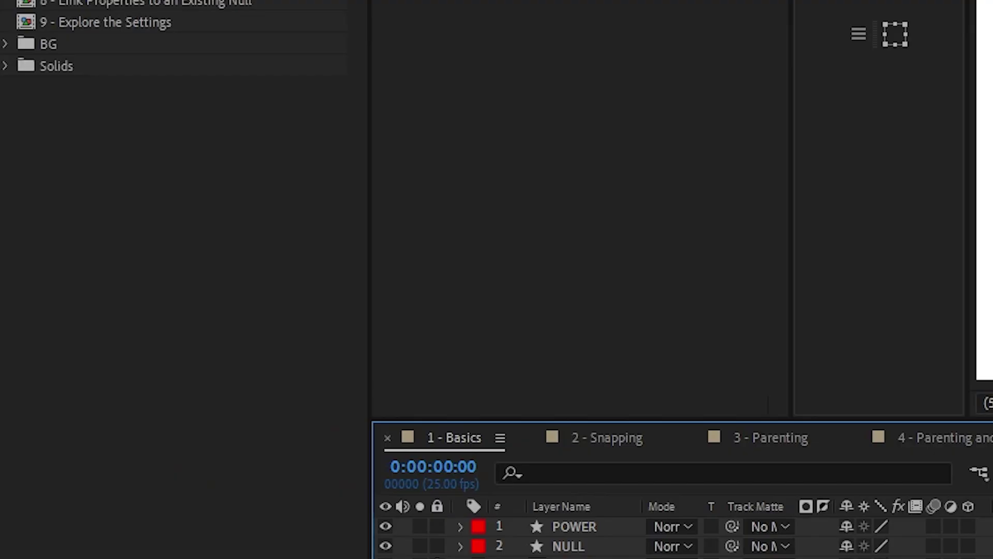
Step: Run the installed Power Null.jsx script in the 1 - Basics composition
key(alt+f)
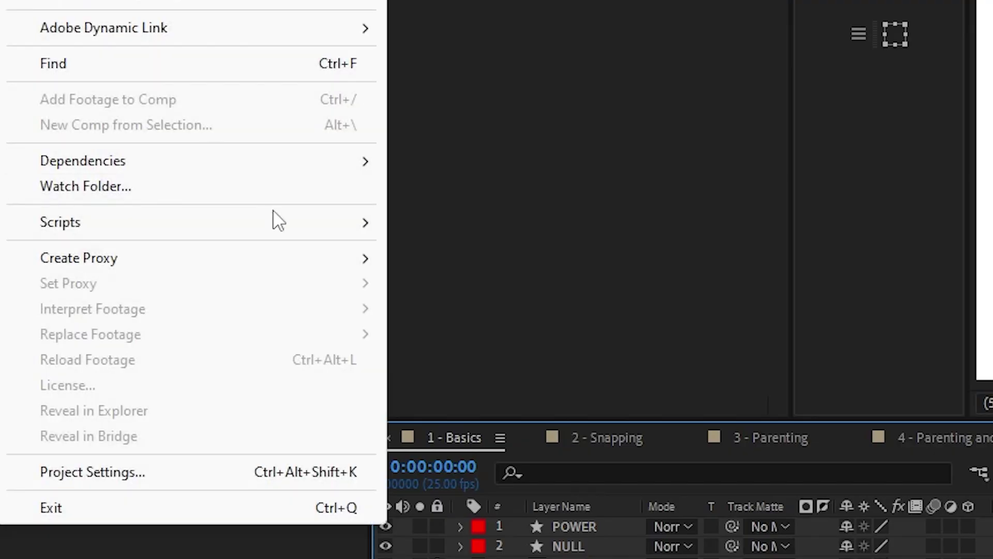
mouse_move(277, 223)
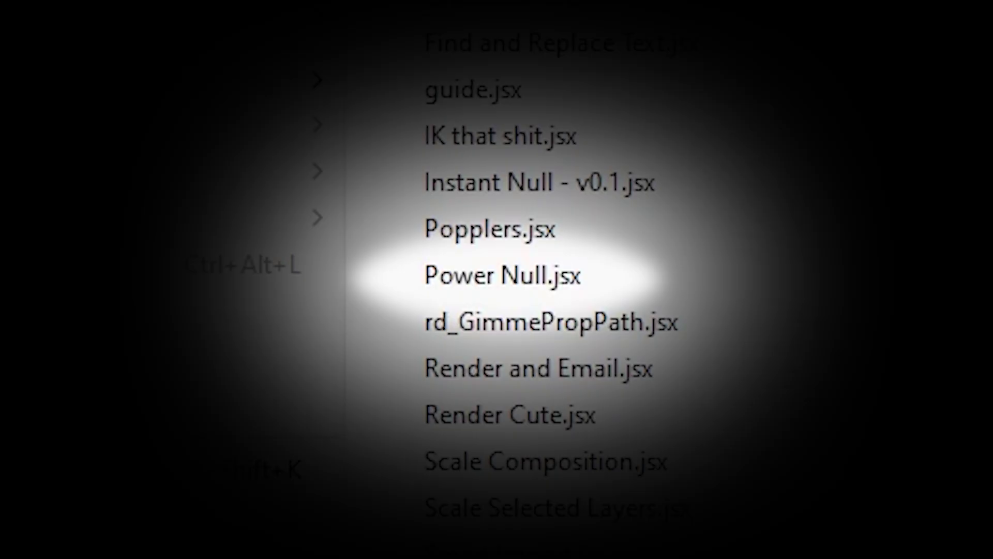
click(502, 274)
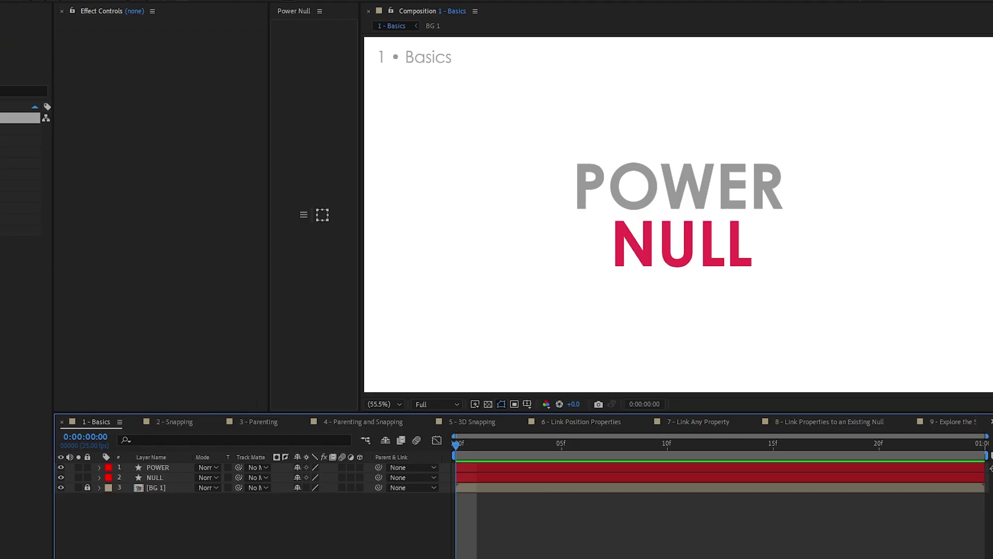
Step: Run the Power Null script file from the Scripts folder inside Support Files
key(alt+f)
mouse_move(48, 314)
click(171, 81)
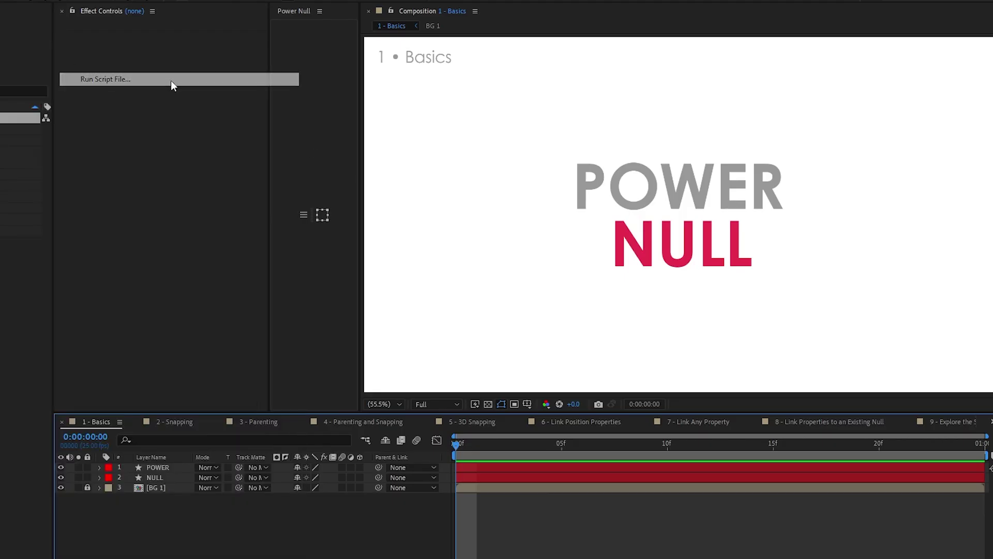
scroll(487, 388, down, 4)
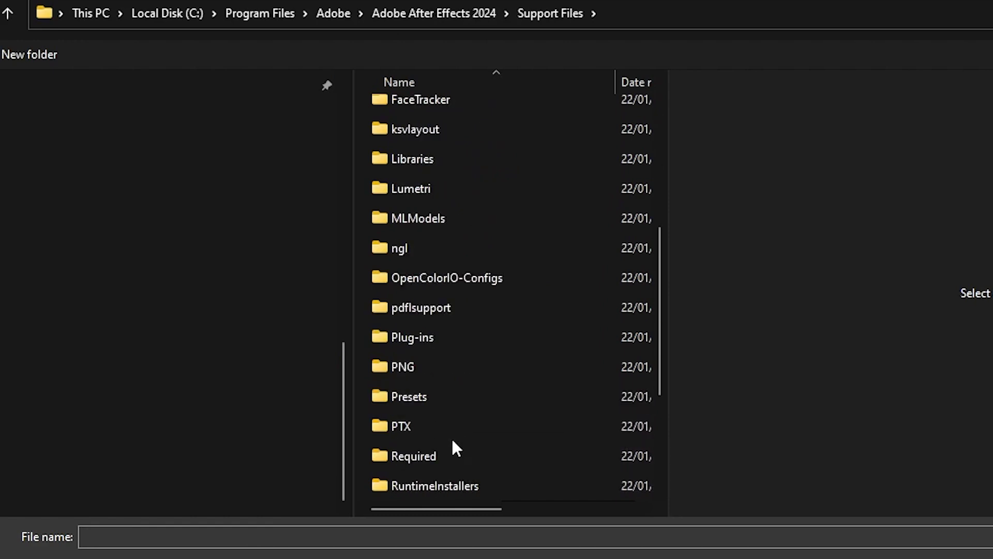
scroll(445, 414, down, 2)
double_click(472, 337)
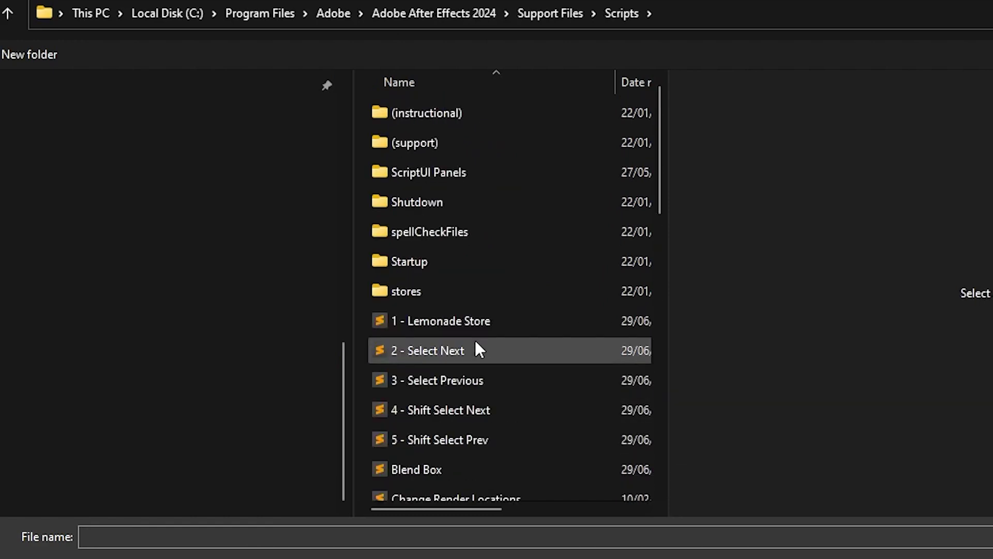
drag(659, 192, 667, 359)
click(480, 368)
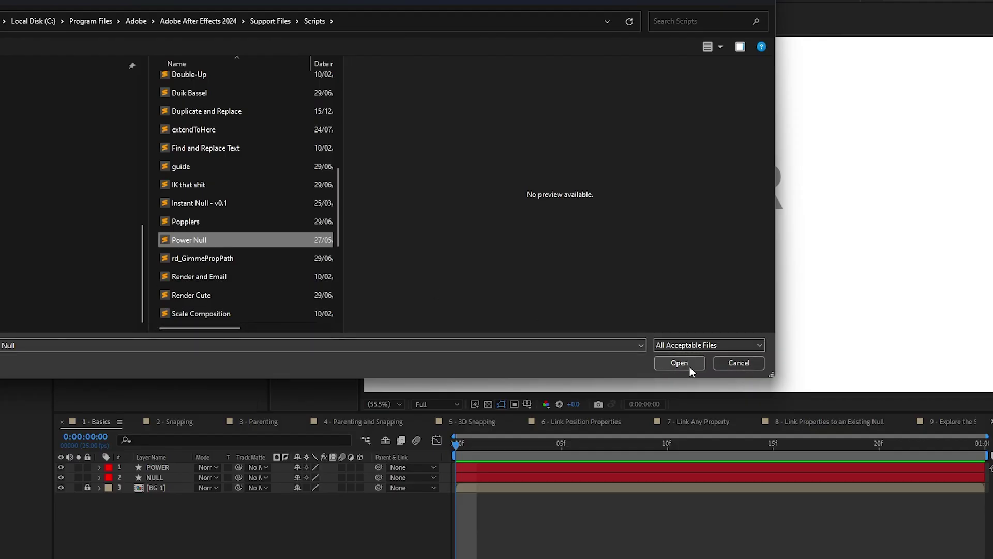
click(689, 365)
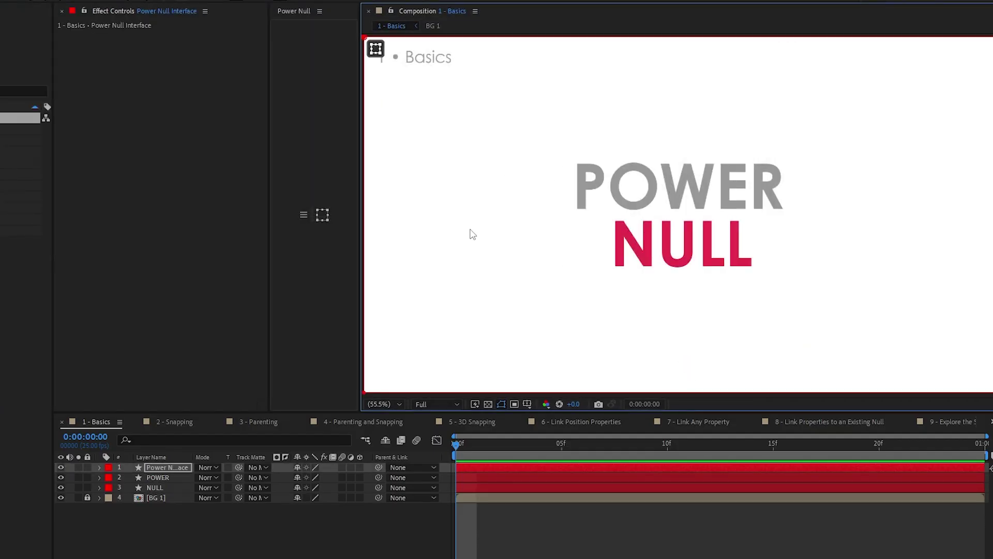
Step: Place six nulls around the POWER NULL text in the 1 - Basics composition and finish placing
click(469, 227)
click(484, 158)
click(658, 138)
click(827, 163)
click(781, 276)
click(625, 302)
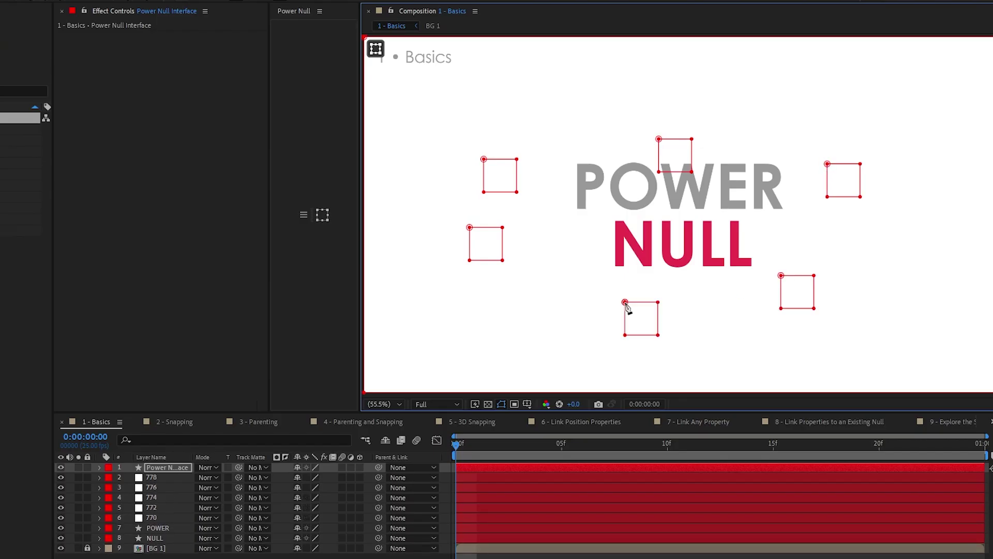
key(v)
Step: Open the keyboard shortcuts editor and search the commands for "Power nu"
click(0, 0)
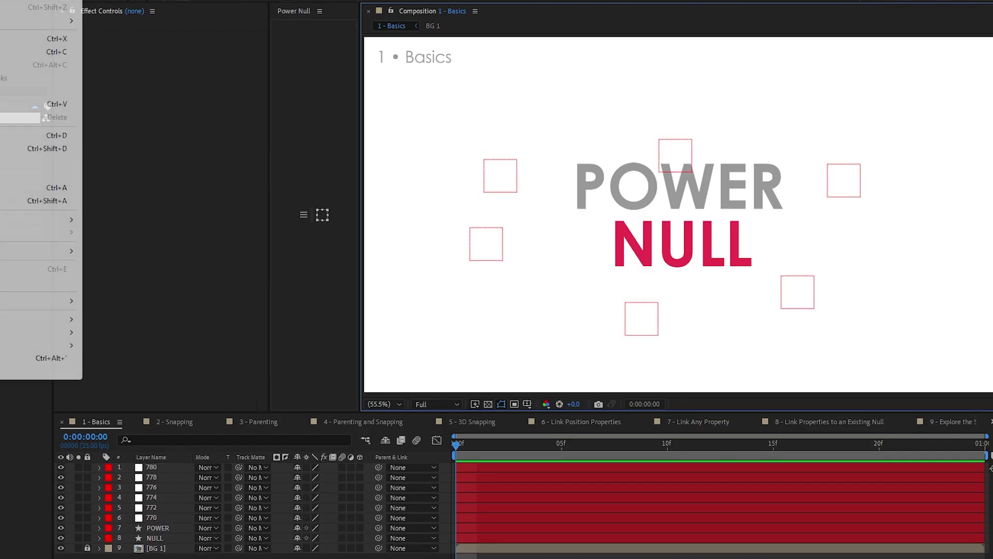
mouse_move(10, 330)
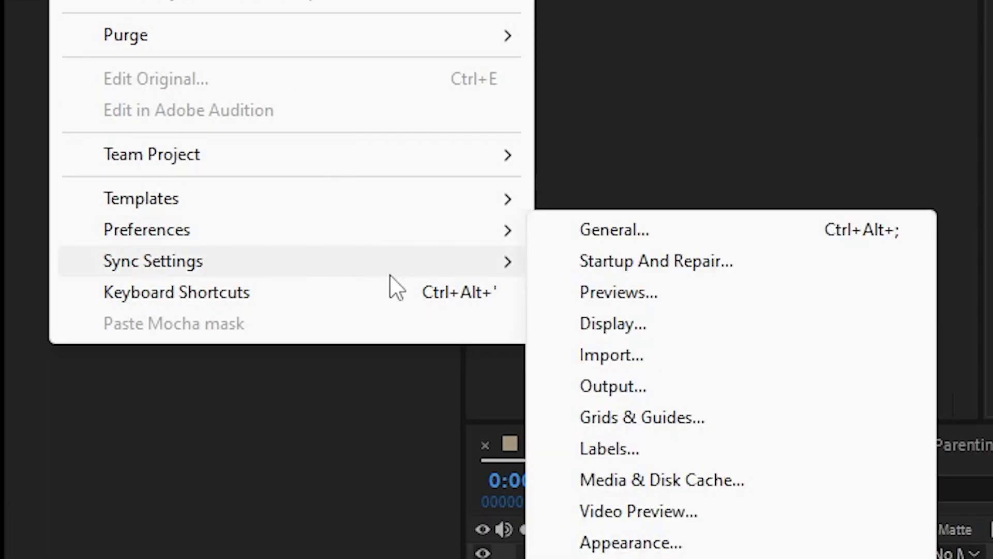
click(395, 292)
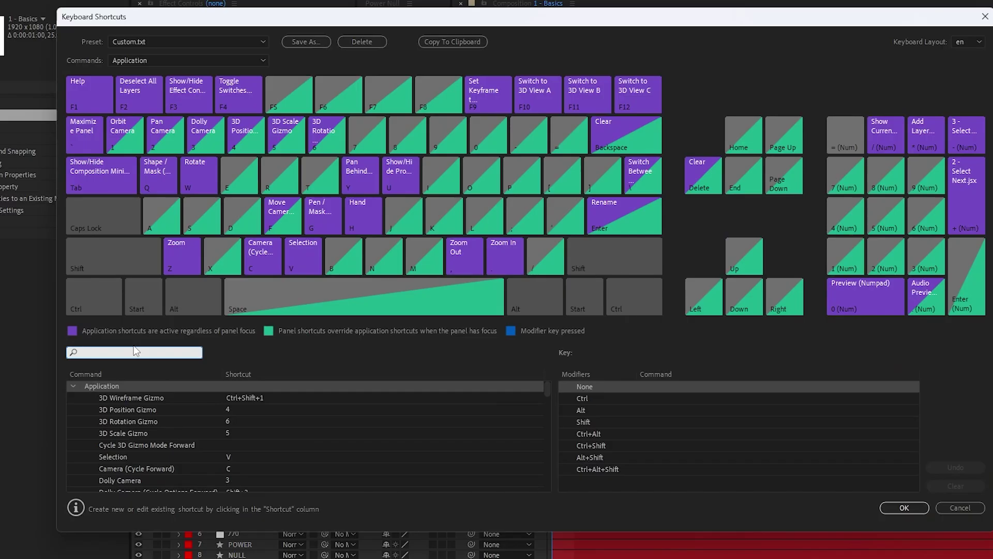
text(Power nu)
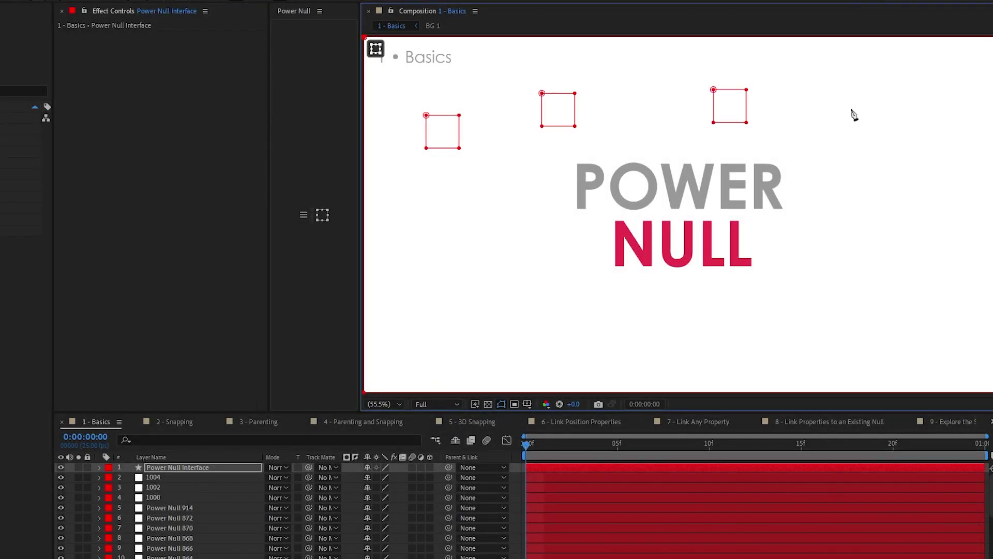
Step: Scatter thirteen more nulls in rings around the POWER NULL text
click(851, 110)
click(887, 221)
click(821, 316)
click(641, 342)
click(510, 319)
click(476, 262)
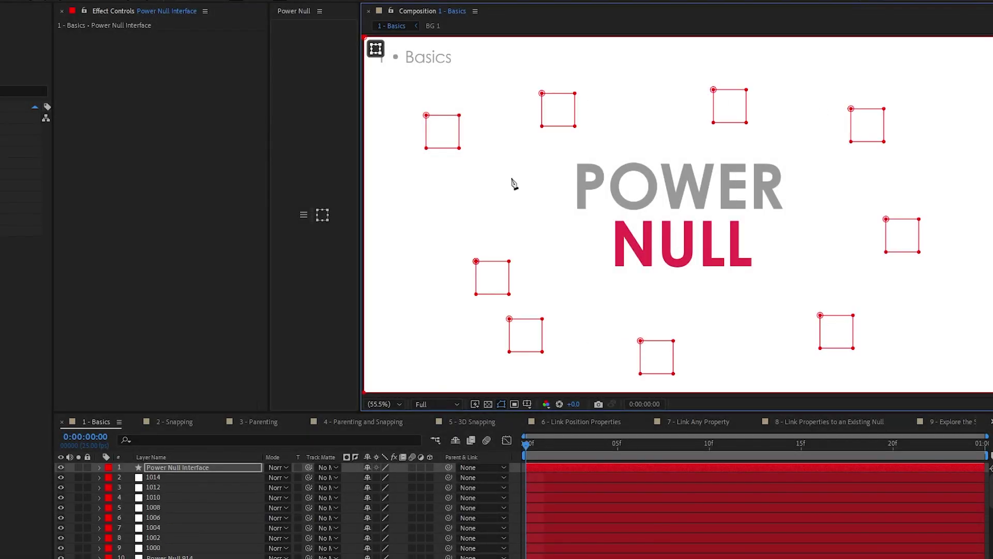
click(520, 160)
click(662, 114)
click(809, 155)
click(835, 224)
click(763, 316)
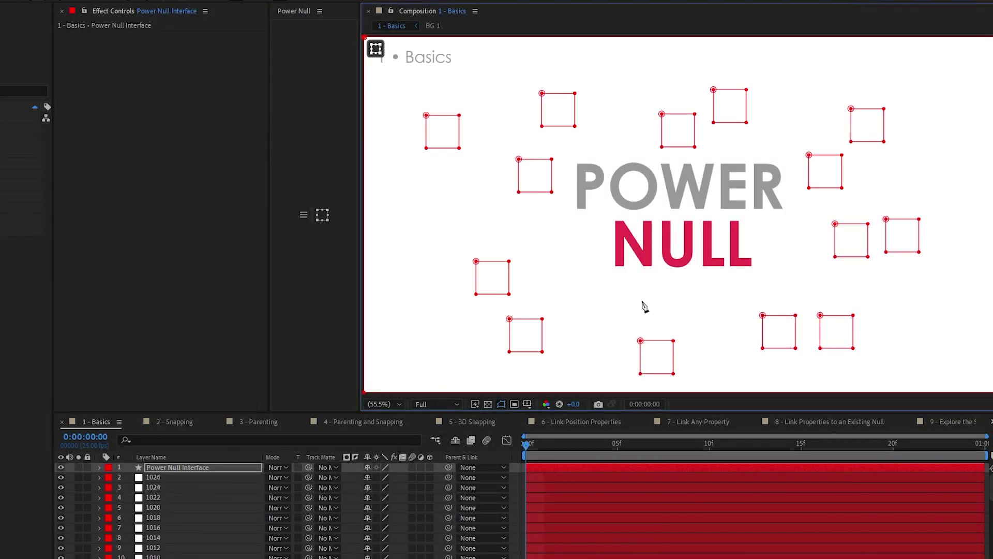
click(641, 300)
click(576, 270)
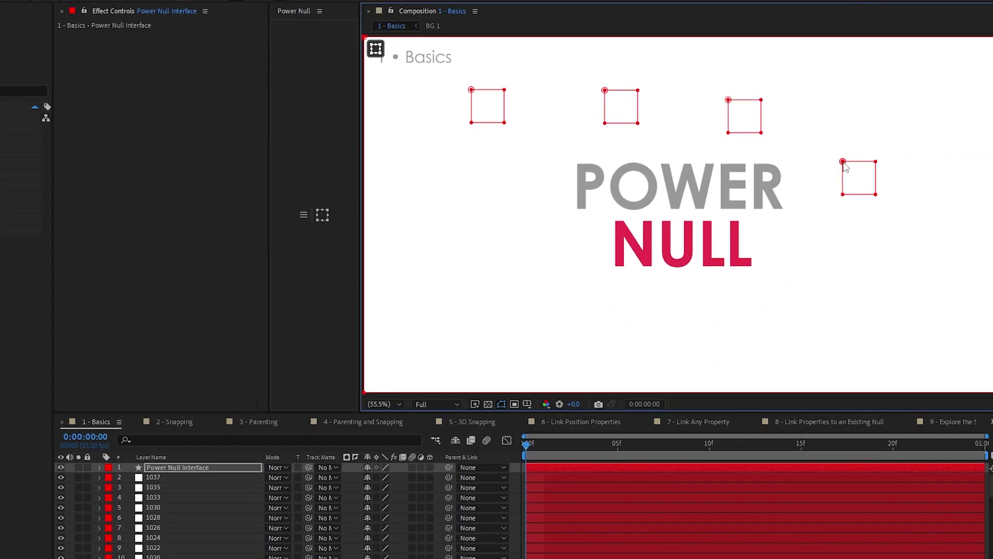
Step: Add another batch of nulls around and over the POWER NULL text in the 1 - Basics composition
click(836, 270)
click(695, 301)
drag(536, 277, 752, 219)
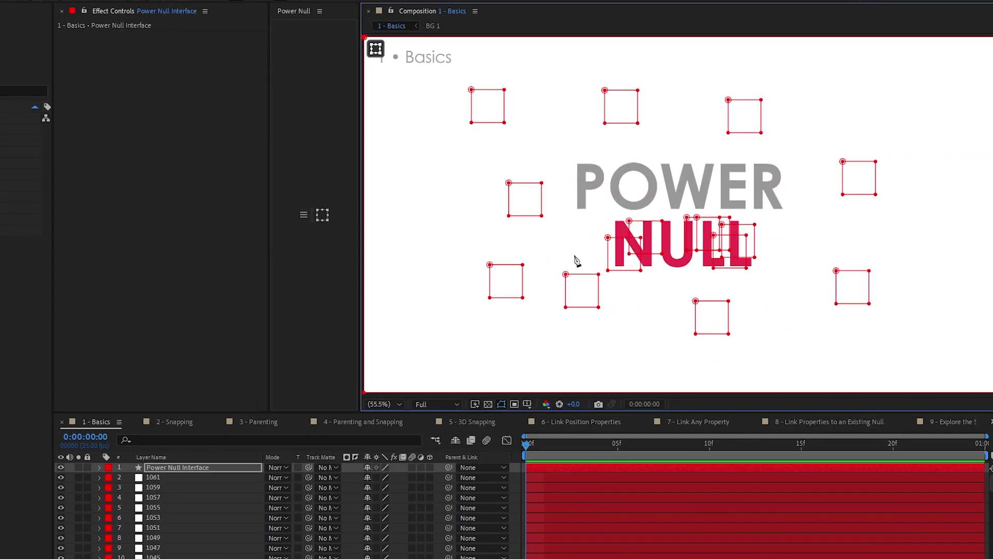
drag(574, 254, 584, 216)
drag(480, 157, 477, 222)
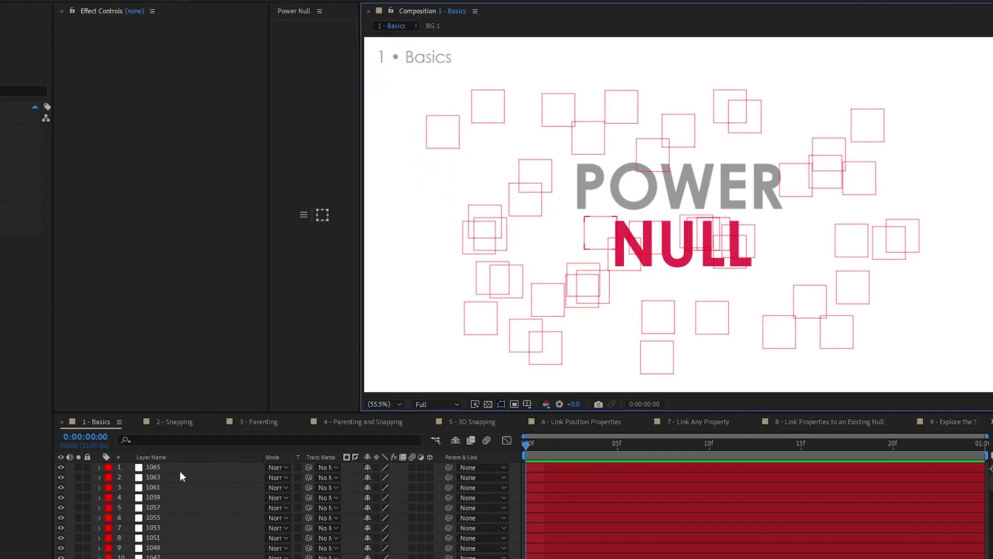
Step: Undo the latest batch of null placements and remove the Power Null interface
key(ctrl+z)
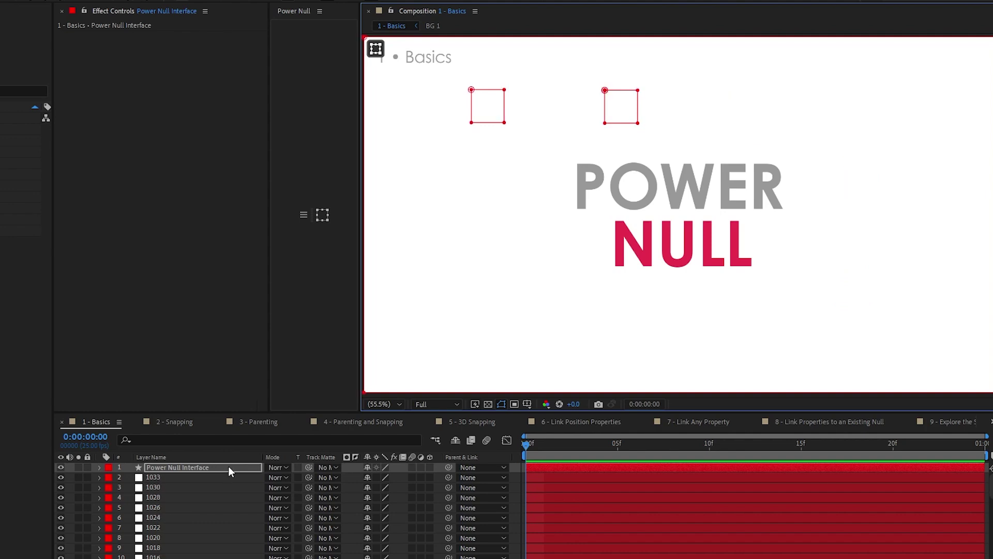
key(Delete)
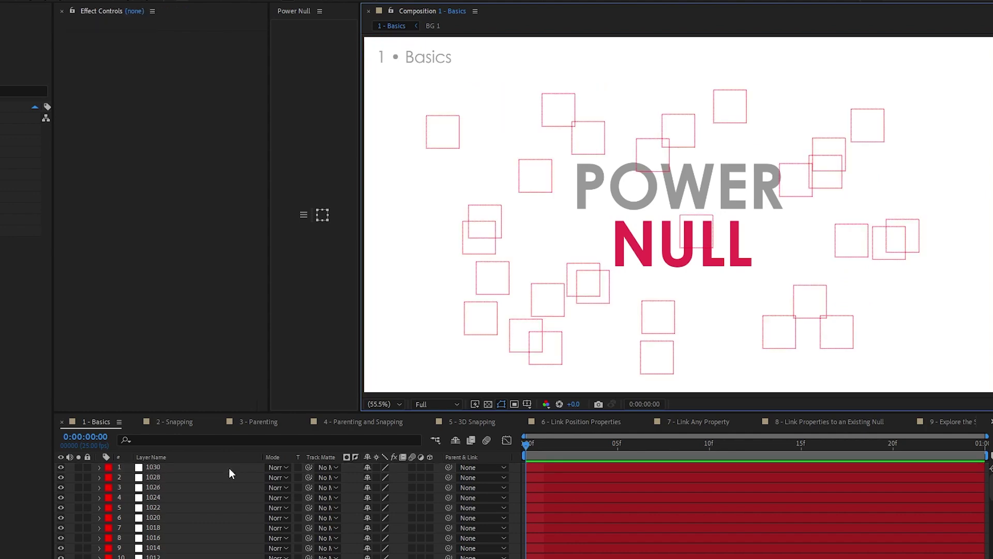